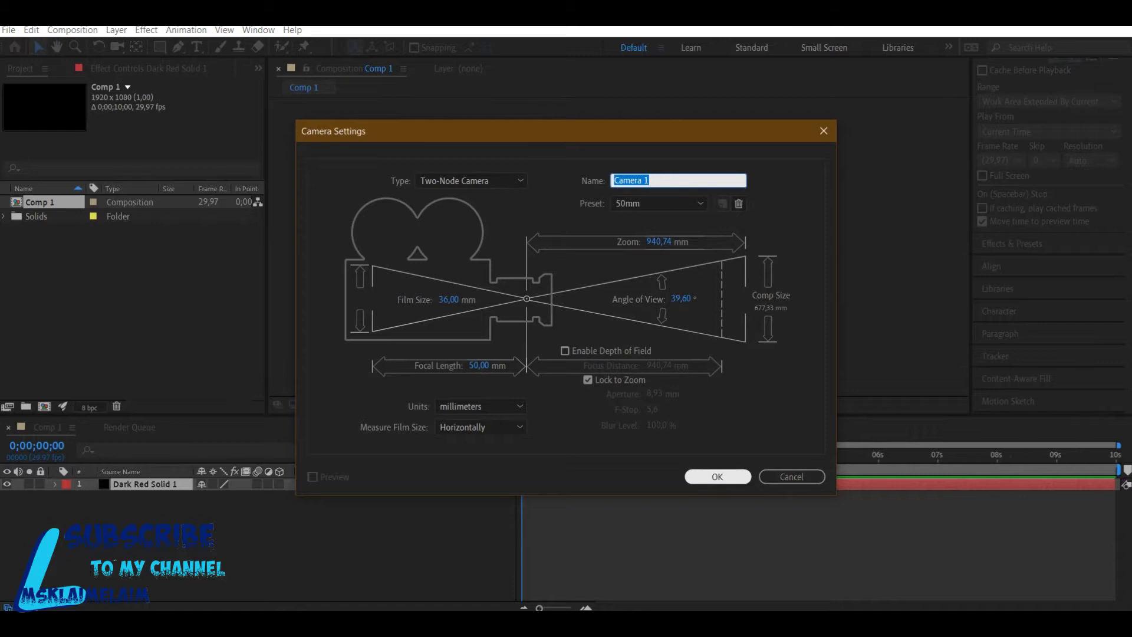
Add a two-node camera named Camera 1 with the 50mm preset to the composition.
key(Return)
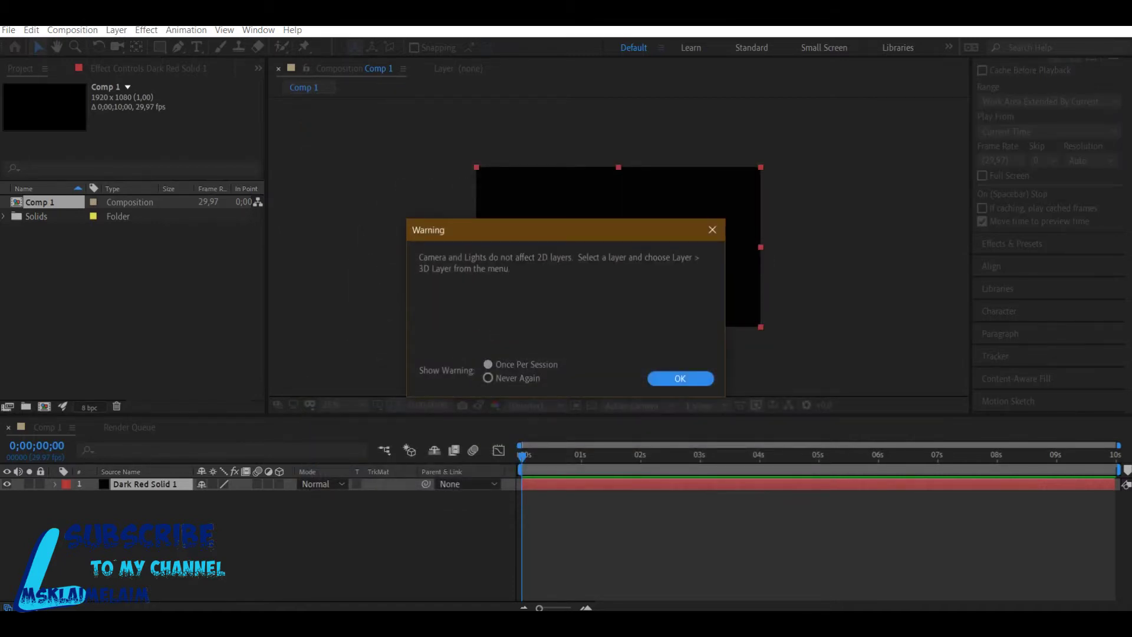
key(Return)
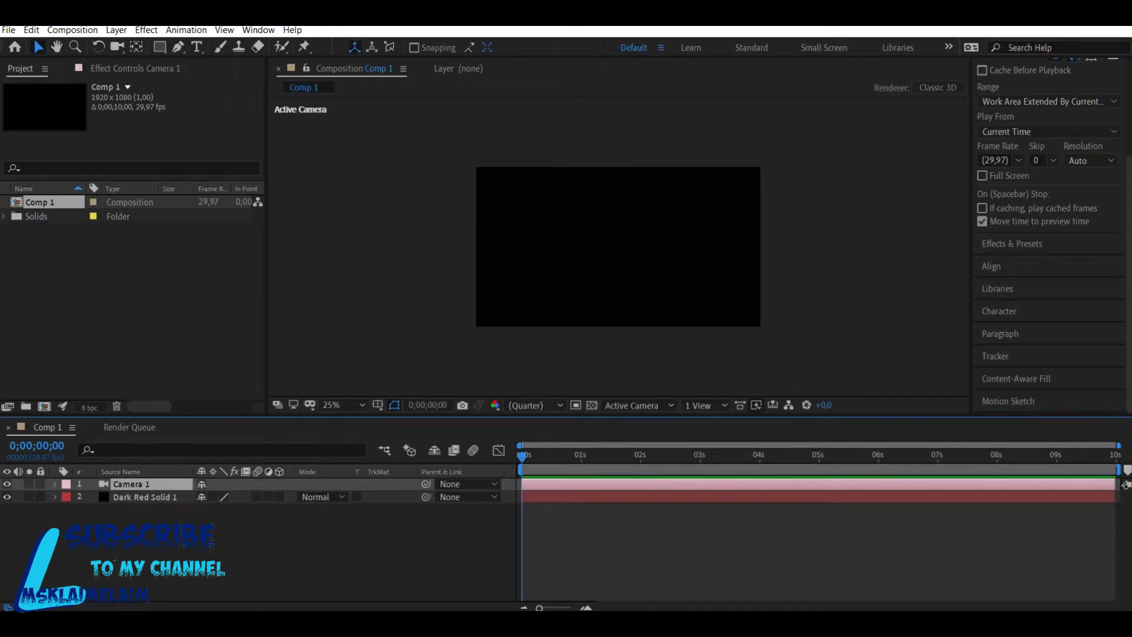
Apply the Trapcode Form effect to Dark Red Solid 1 and set the current time to 0;00;00;25.
click(145, 496)
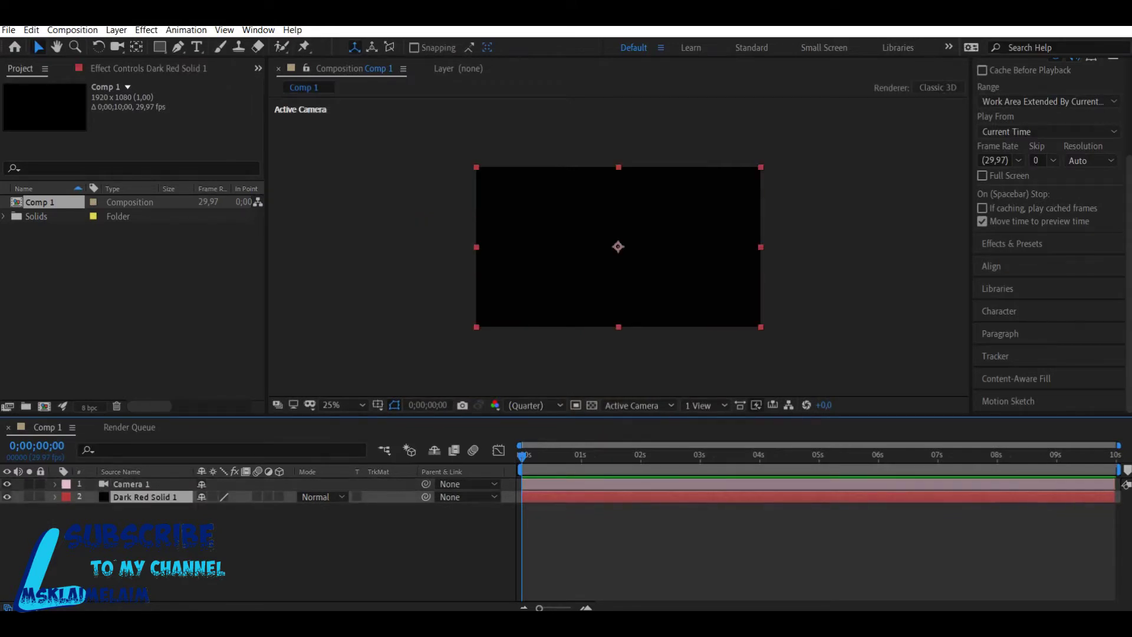
click(342, 405)
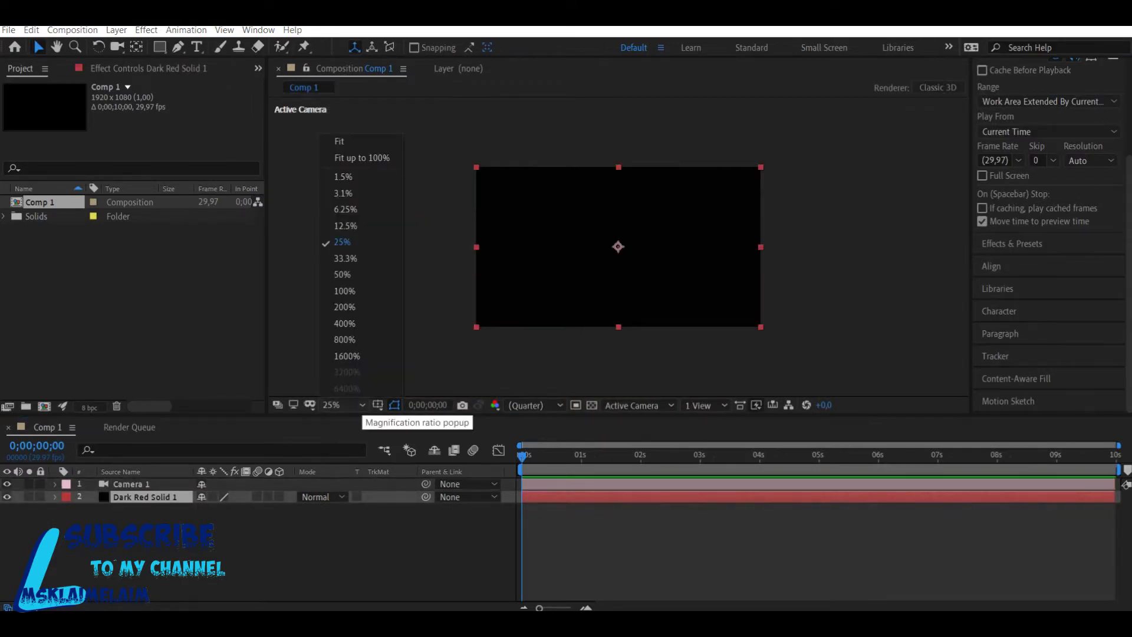
click(339, 142)
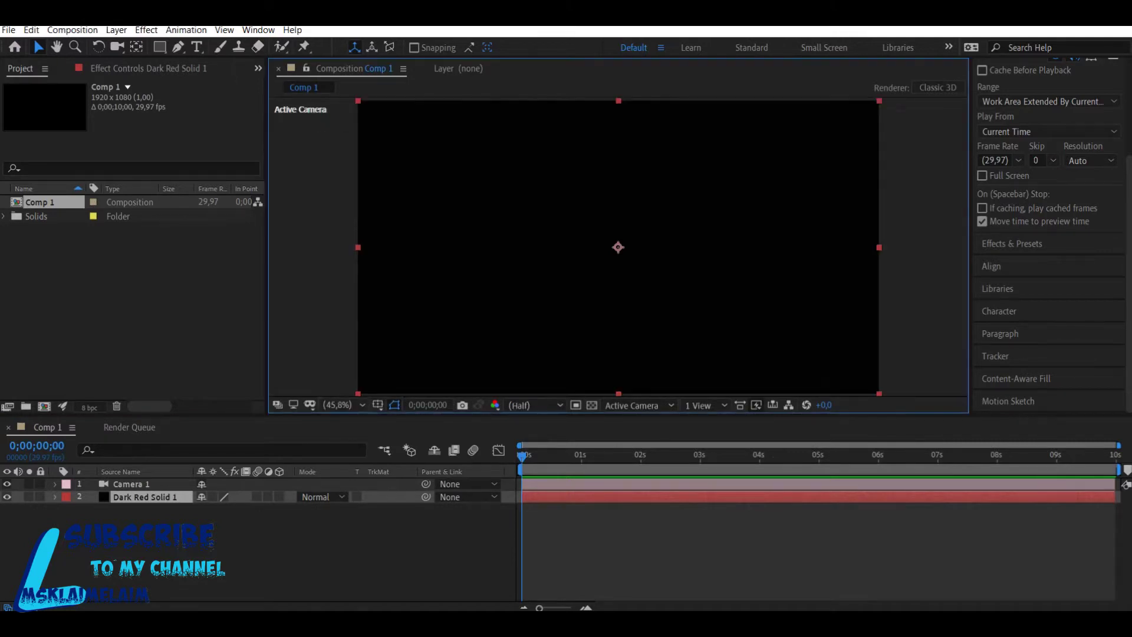
click(146, 30)
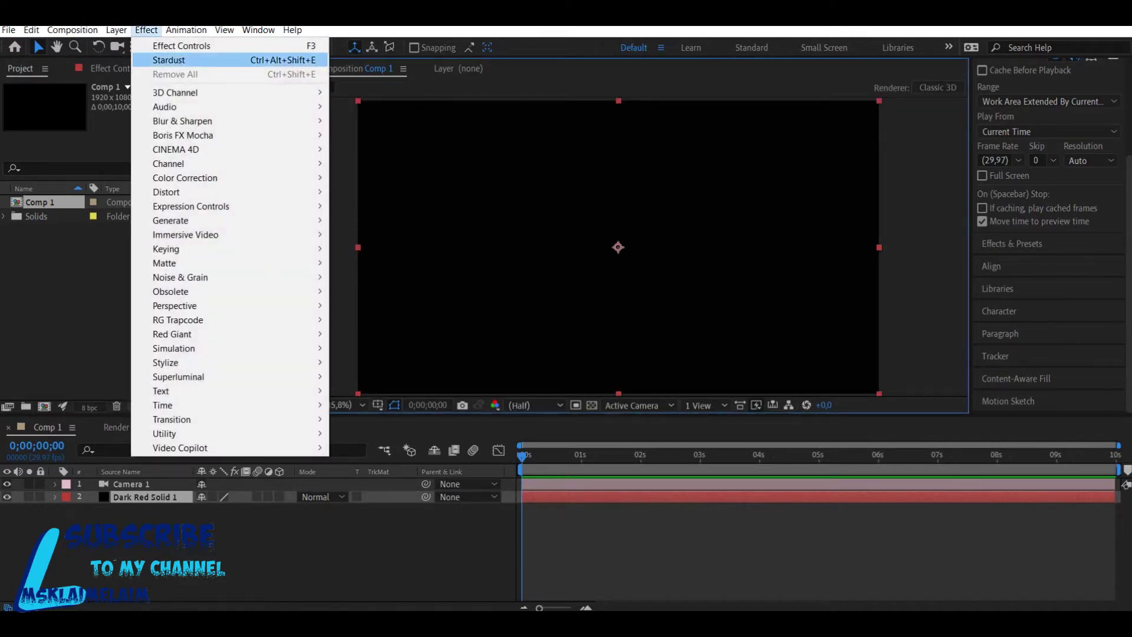
mouse_move(175, 305)
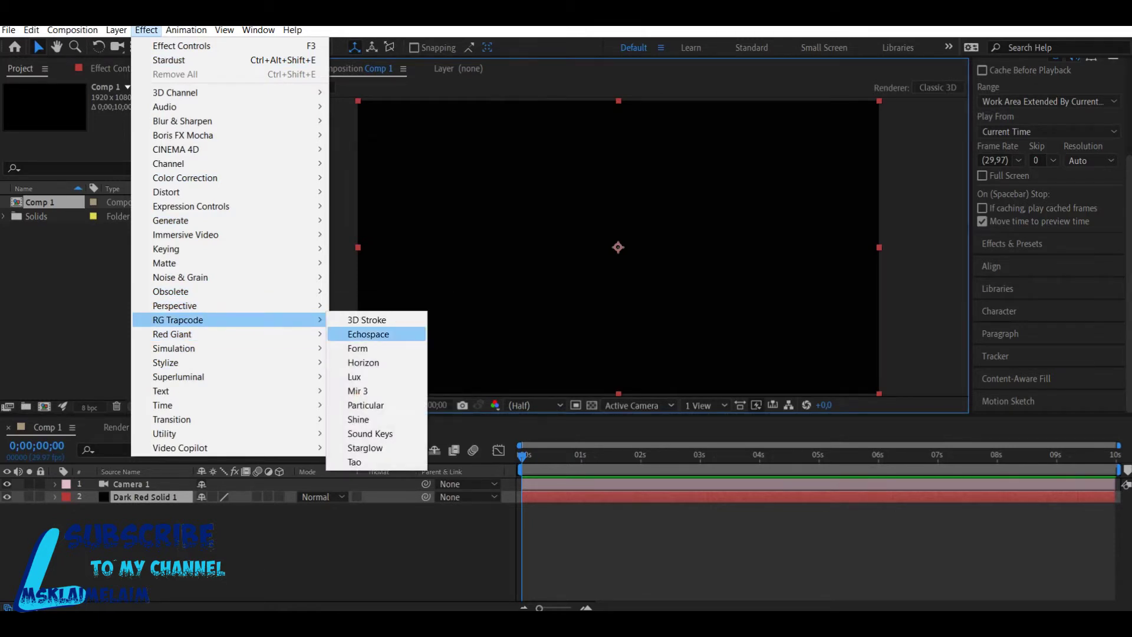
click(363, 362)
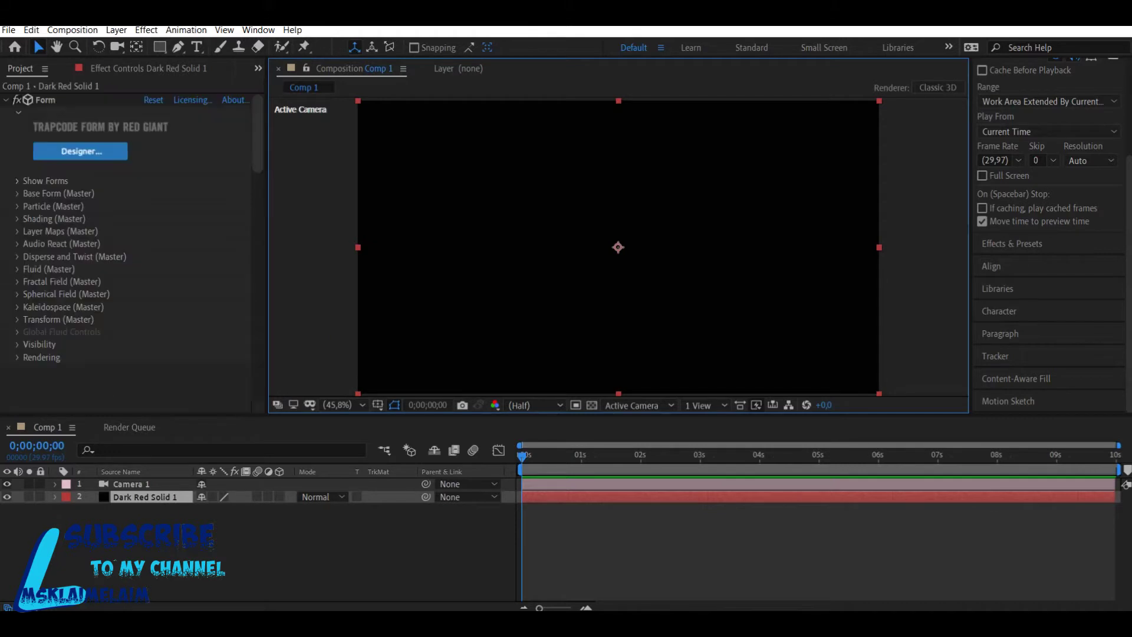
drag(522, 456, 571, 456)
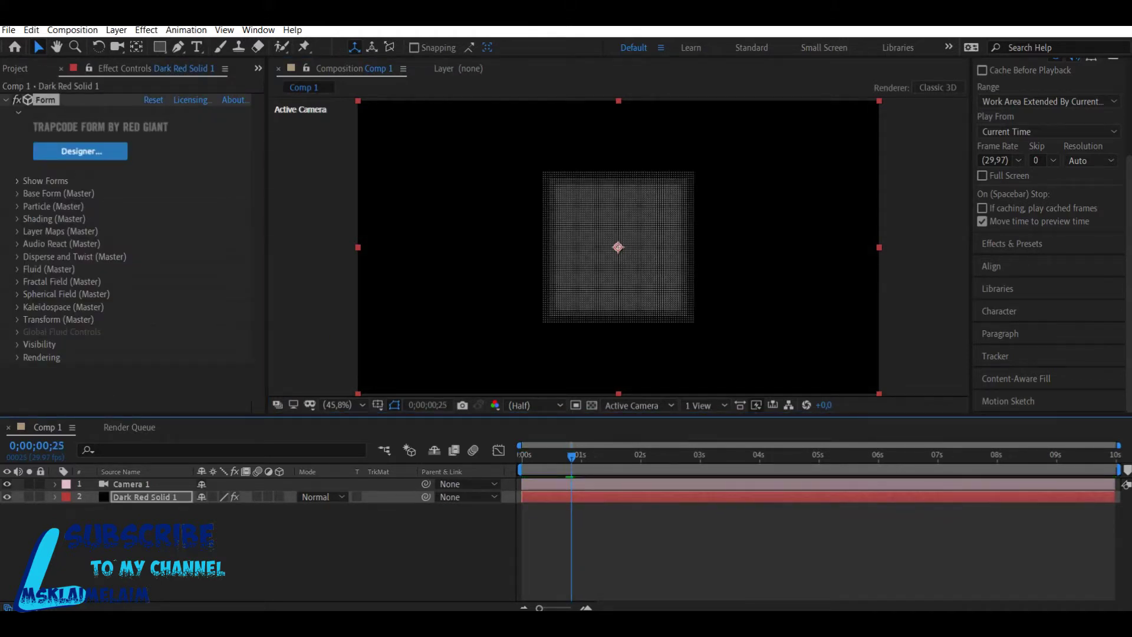
Switch the base form's Size to XYZ Individual, with Size X at 1400 and Size Y at 1300.
click(17, 194)
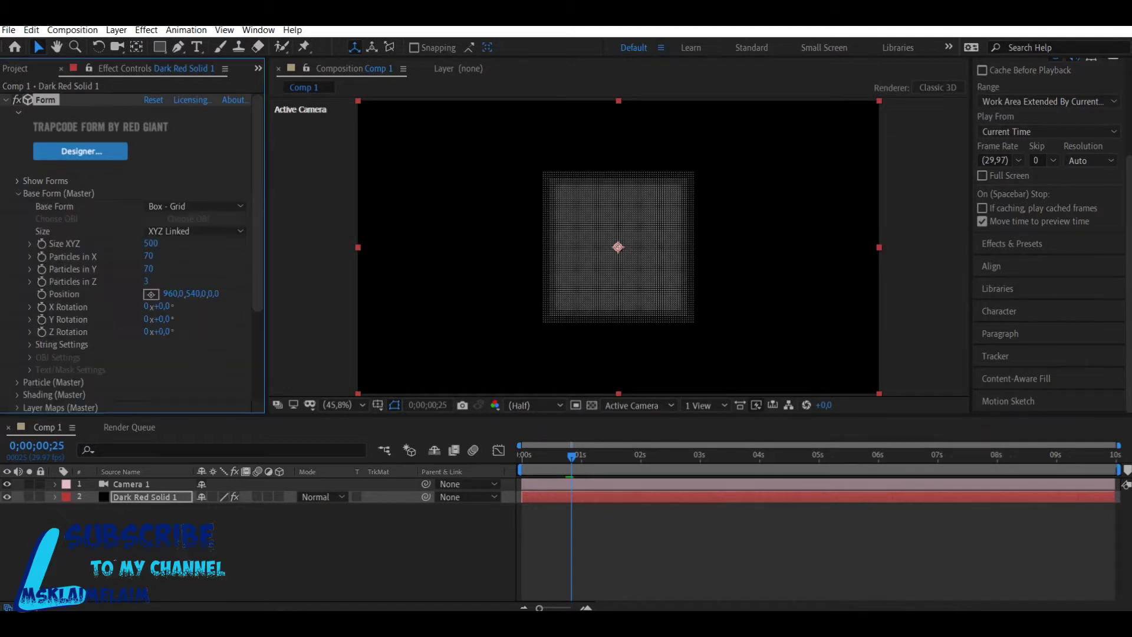
click(194, 230)
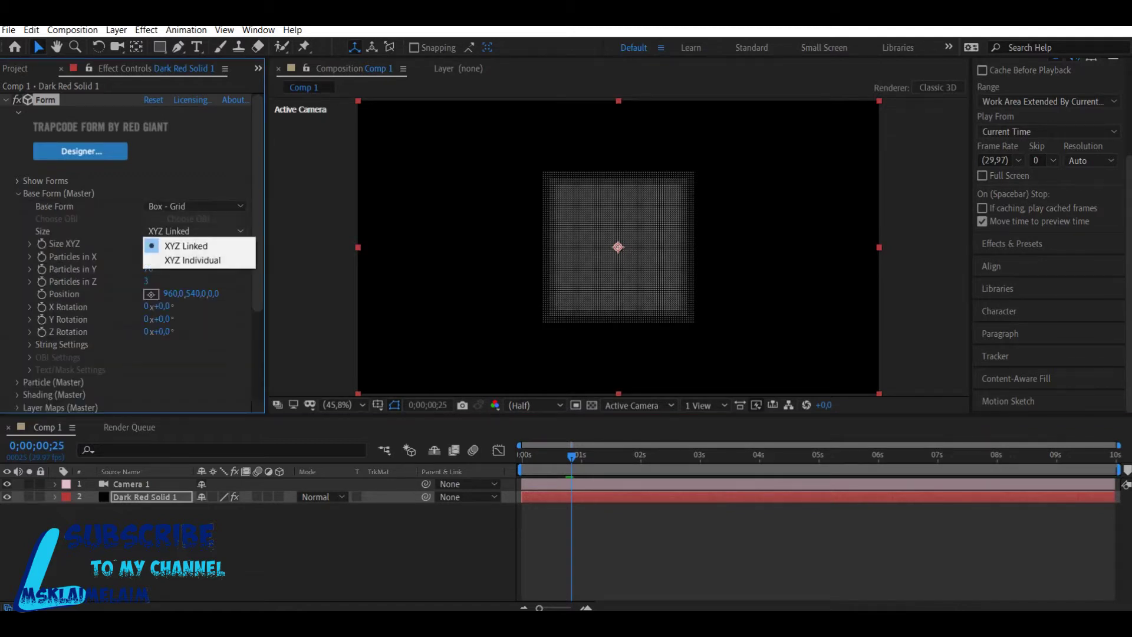
click(177, 256)
click(151, 243)
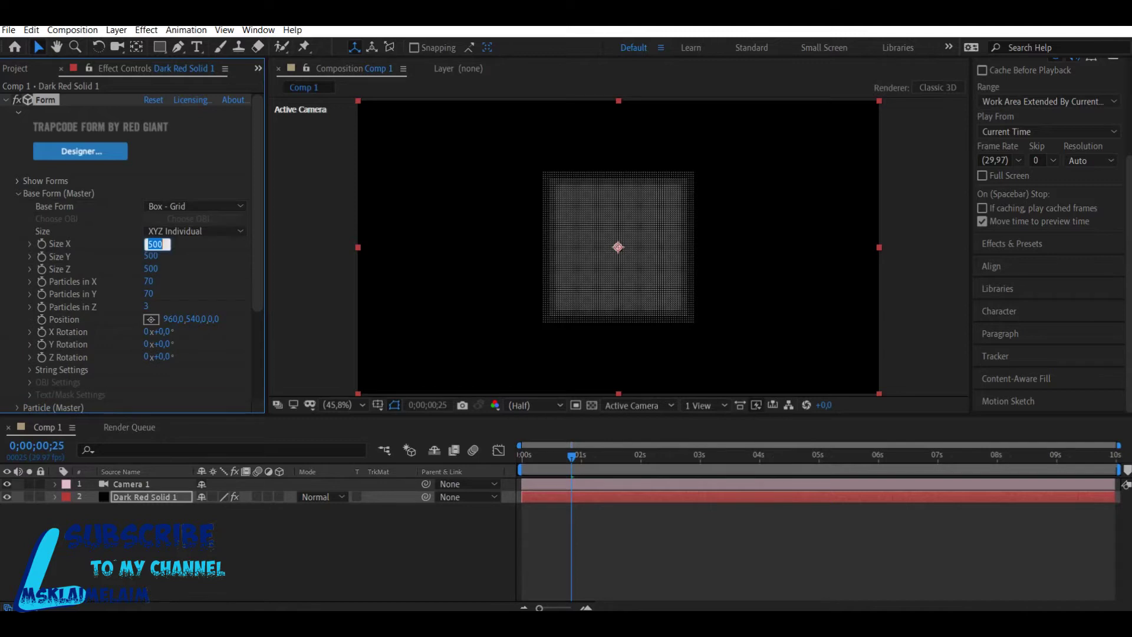
text(1400)
key(Tab)
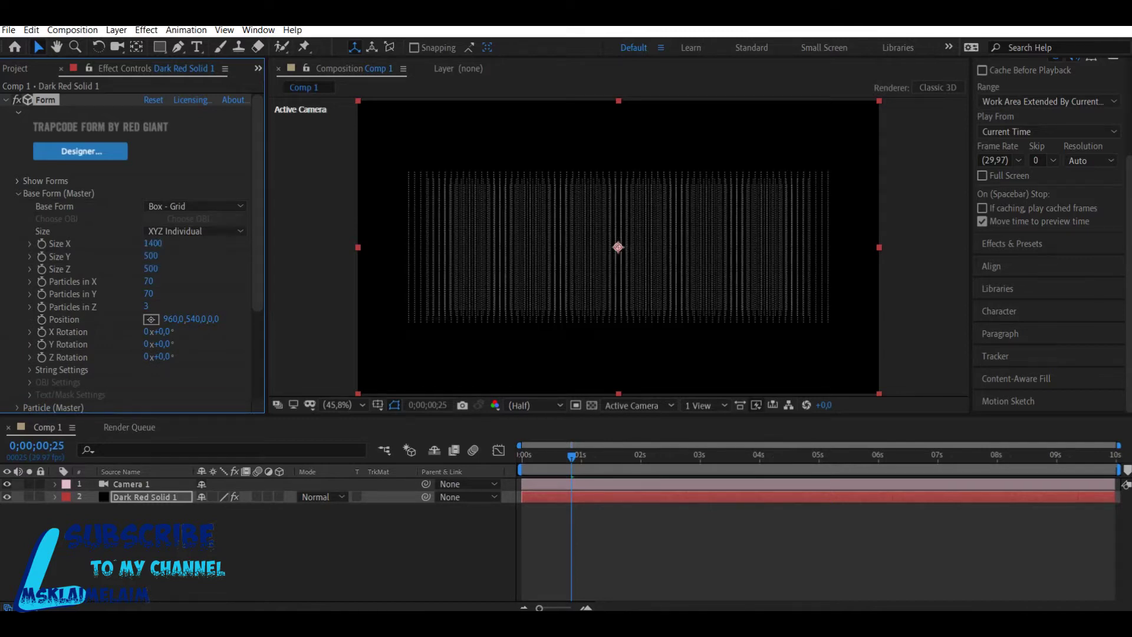
text(1300)
key(Tab)
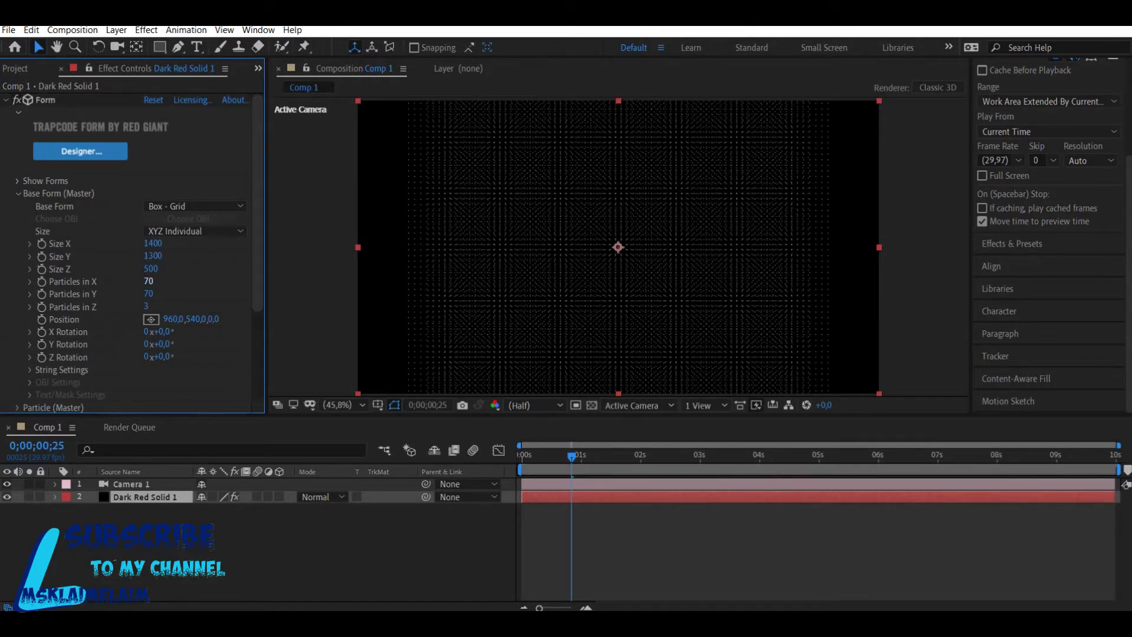
Set the base form's particle counts to 225 in X, 220 in Y and 1 in Z, and its Size Z to 0.
text(225)
key(Tab)
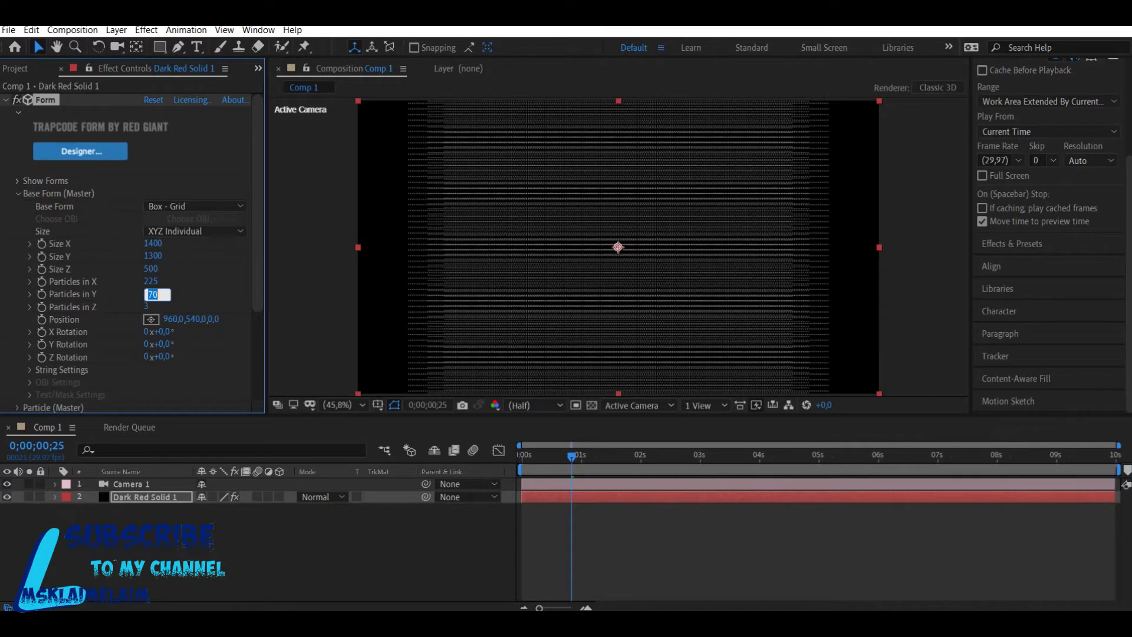
text(220)
key(Return)
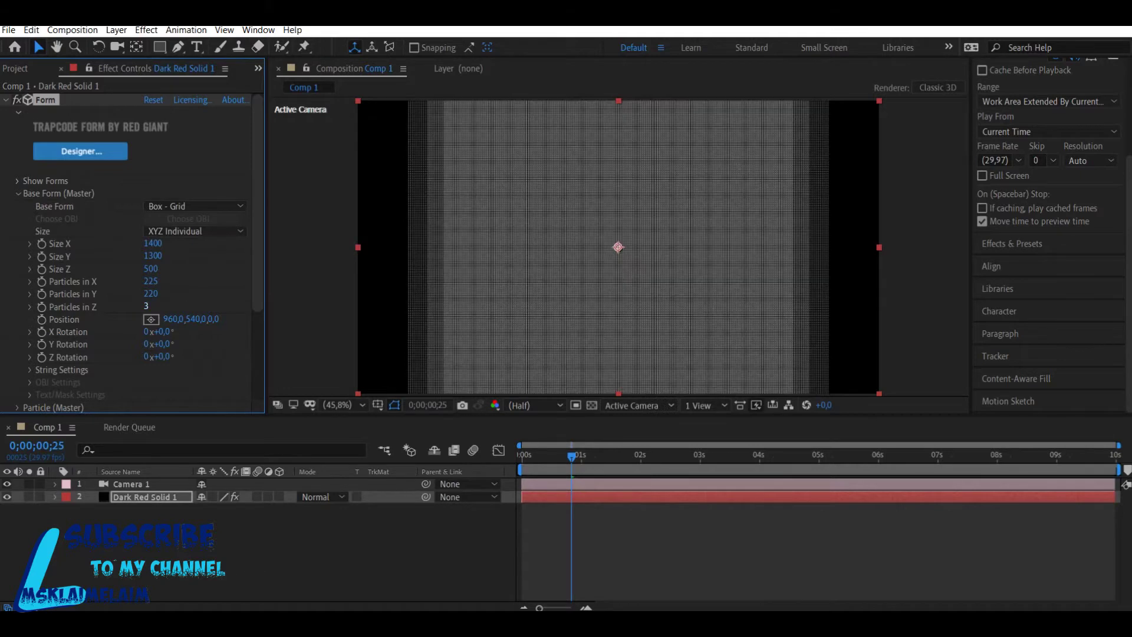
click(147, 307)
text(1)
key(Return)
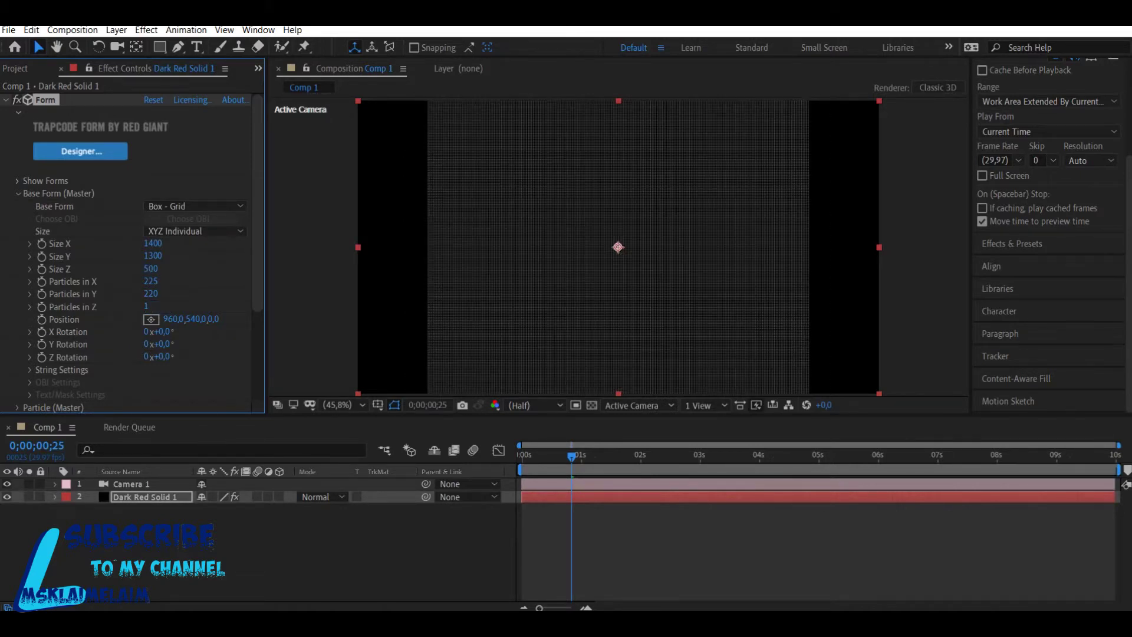
click(151, 269)
text(0)
key(Return)
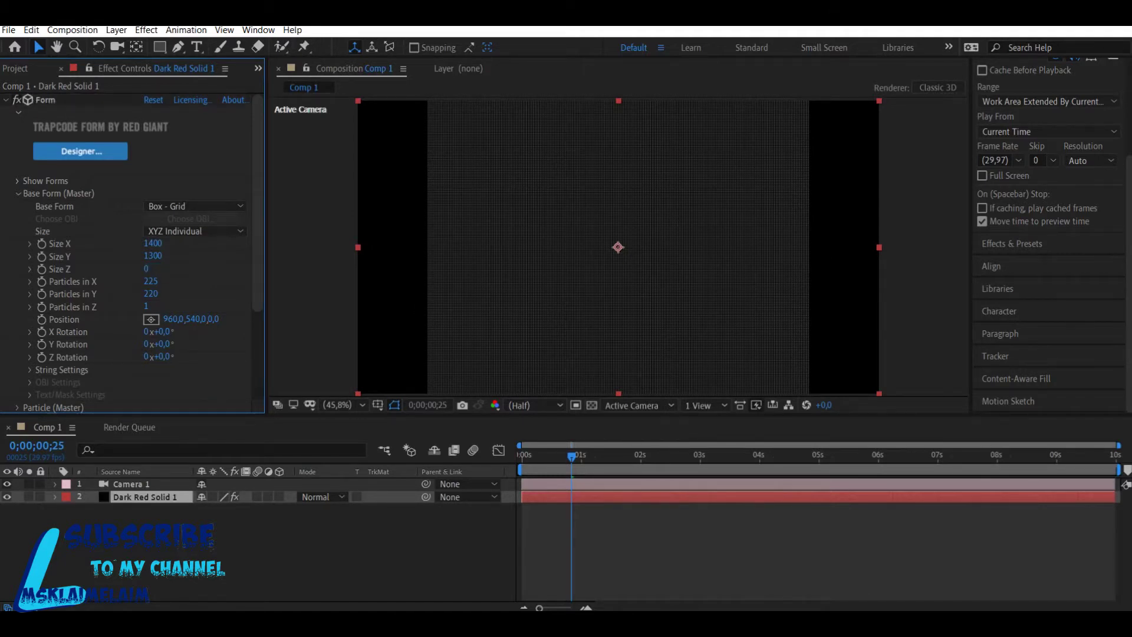
Orbit Camera 1 so the particle grid is seen in tilted perspective.
click(131, 484)
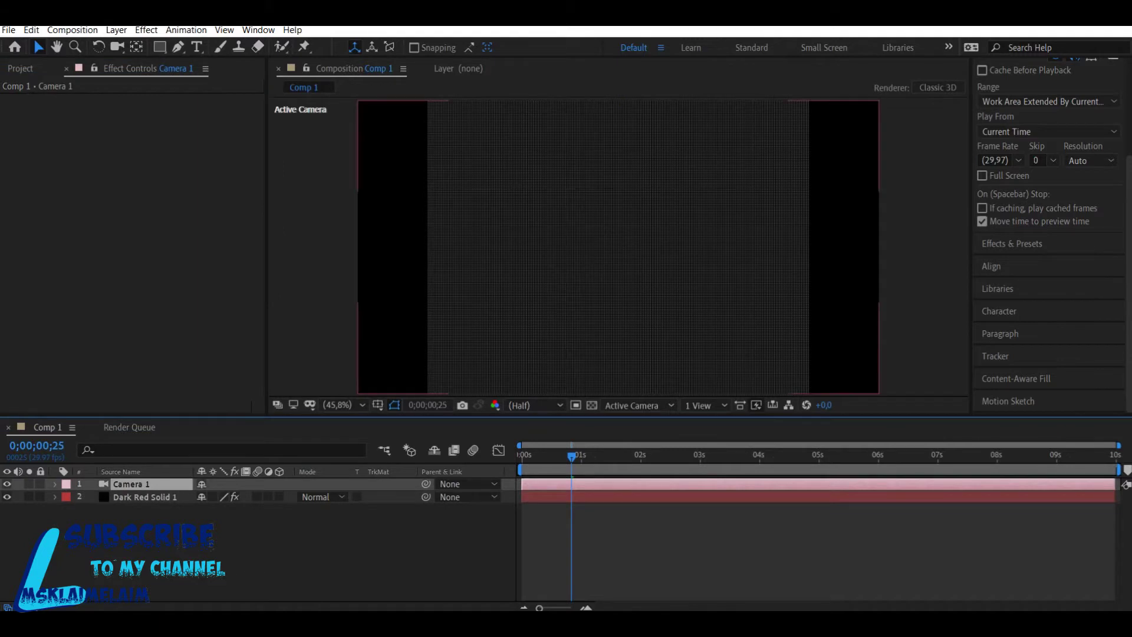
key(c)
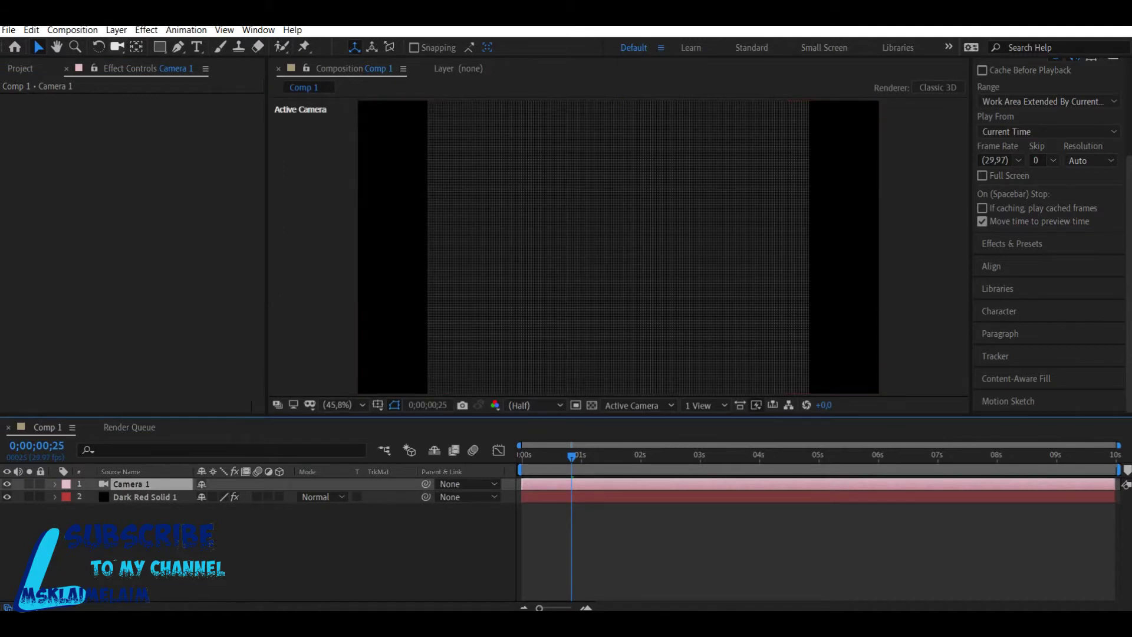
drag(618, 265, 669, 180)
Rotate the solid's base form to X 90°, Y 9° and Z 40°, and orbit the camera to a low, nearly edge-on angle.
click(145, 497)
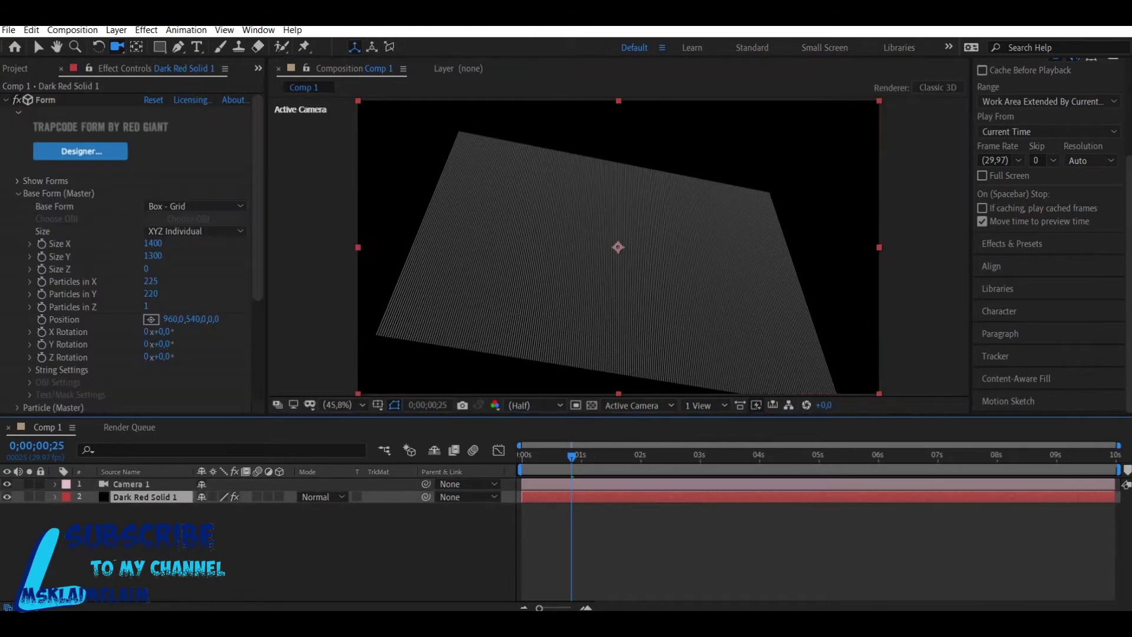
click(161, 331)
text(90)
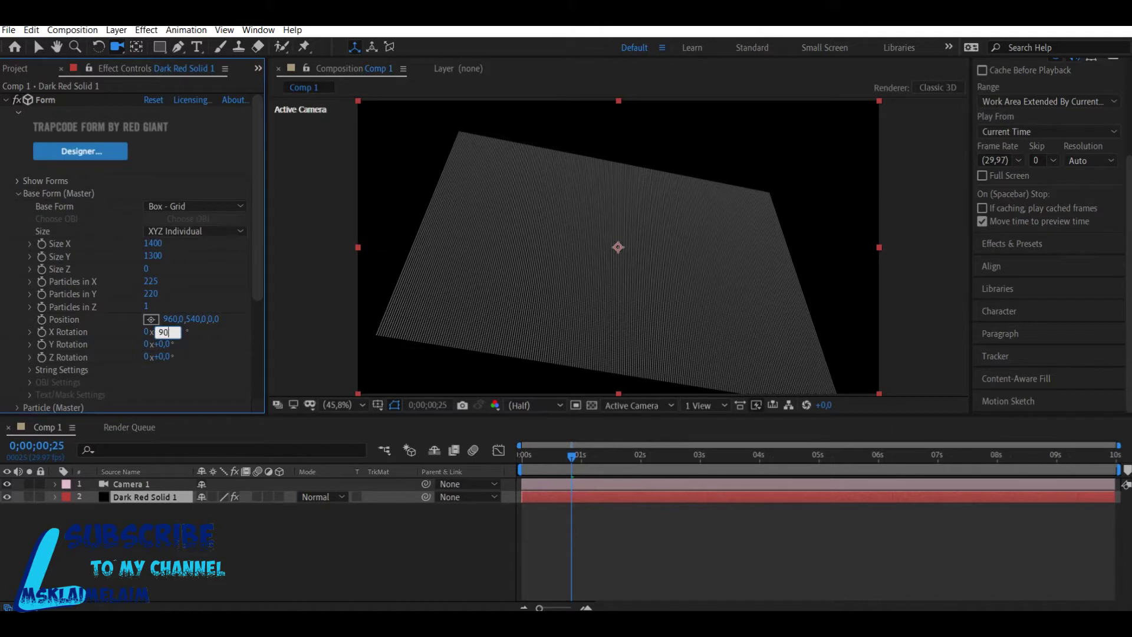
key(Tab)
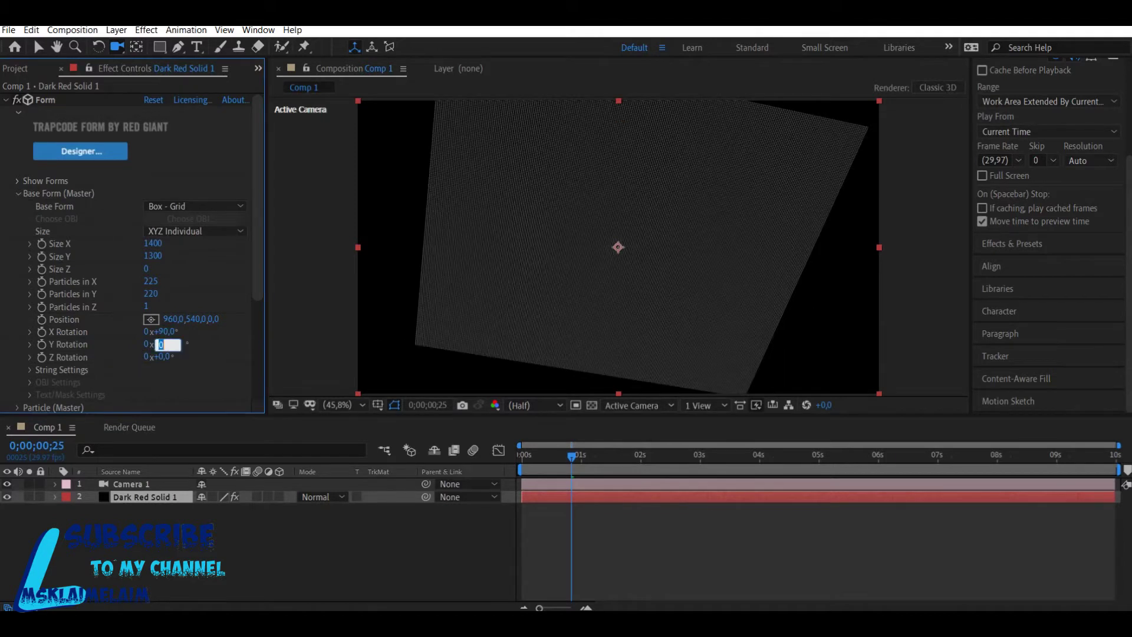
text(9)
key(Tab)
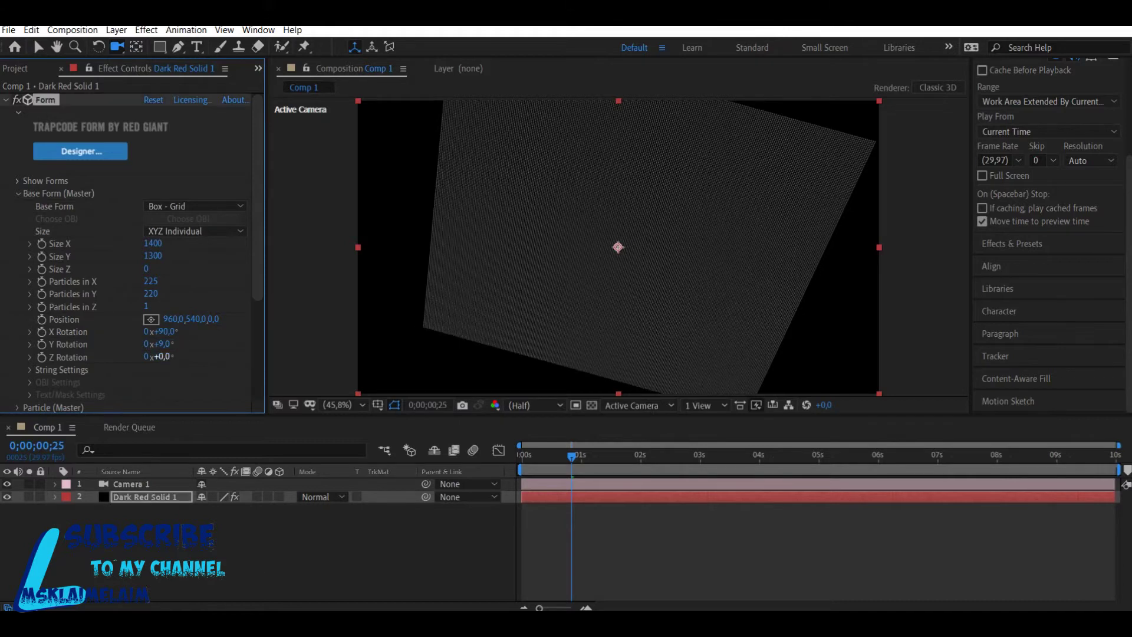
text(40)
key(Return)
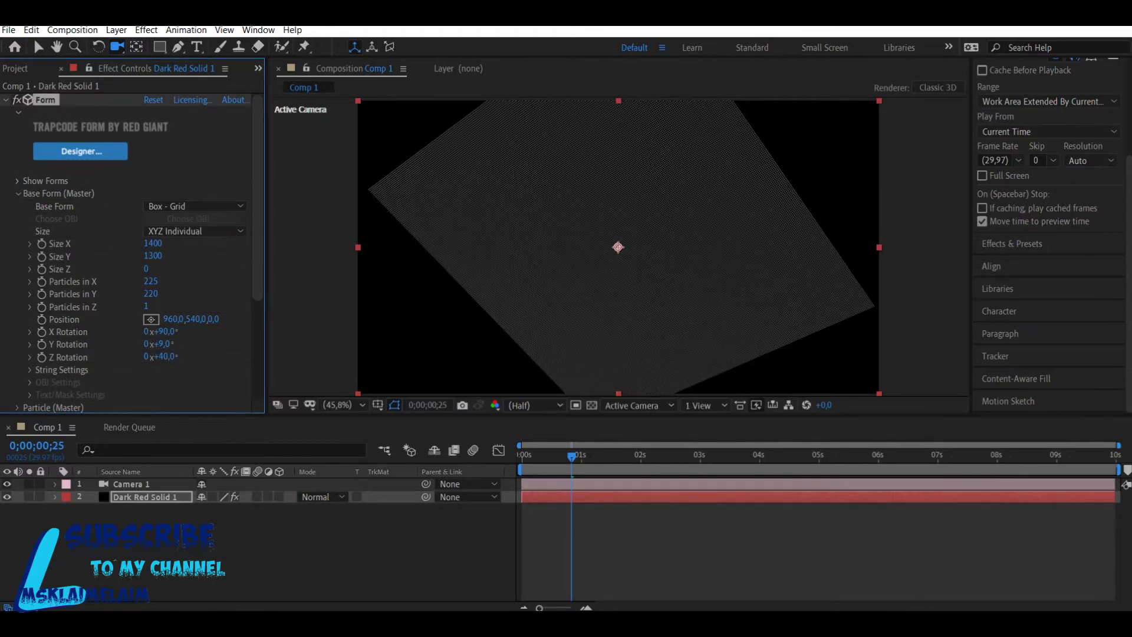
drag(618, 247, 817, 233)
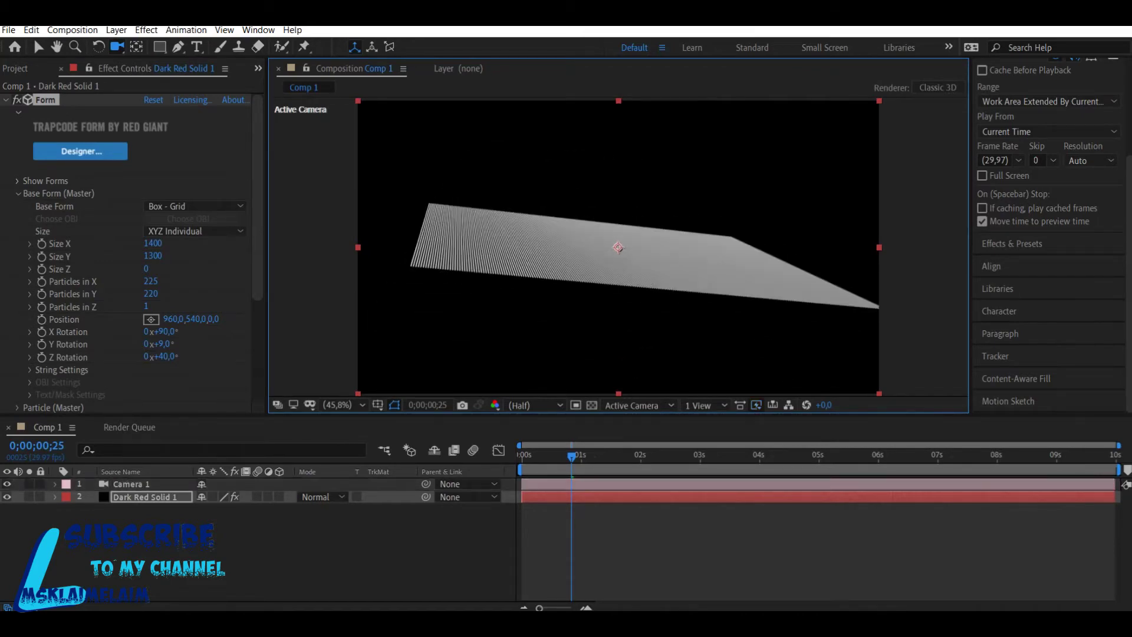
scroll(620, 249, up, 2)
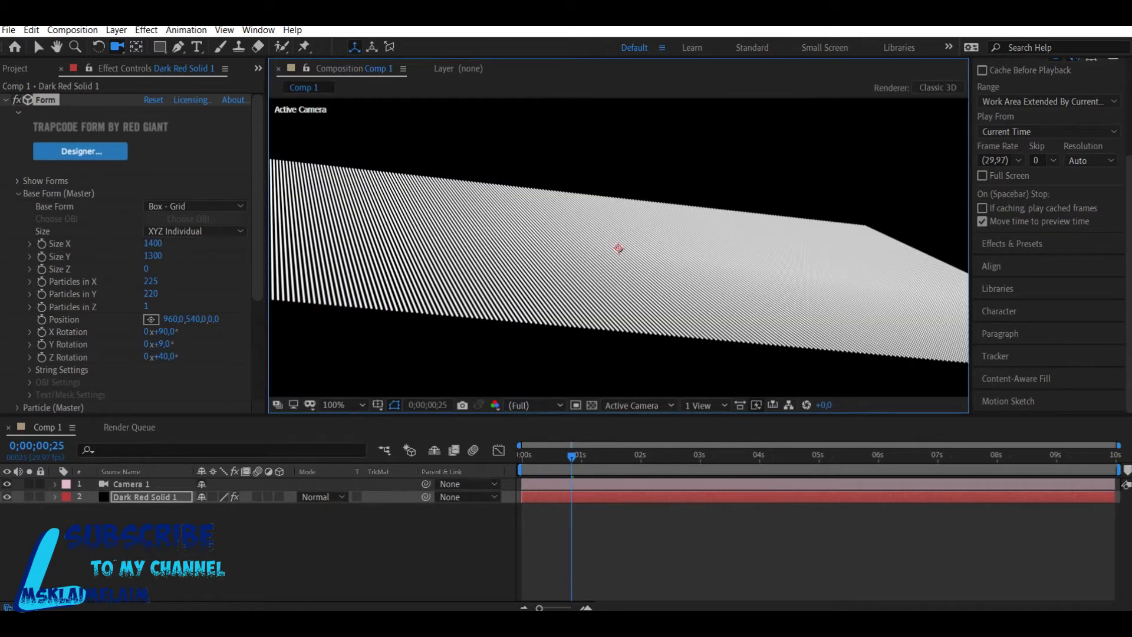
Set the Form effect's particle Size to 5.
click(18, 194)
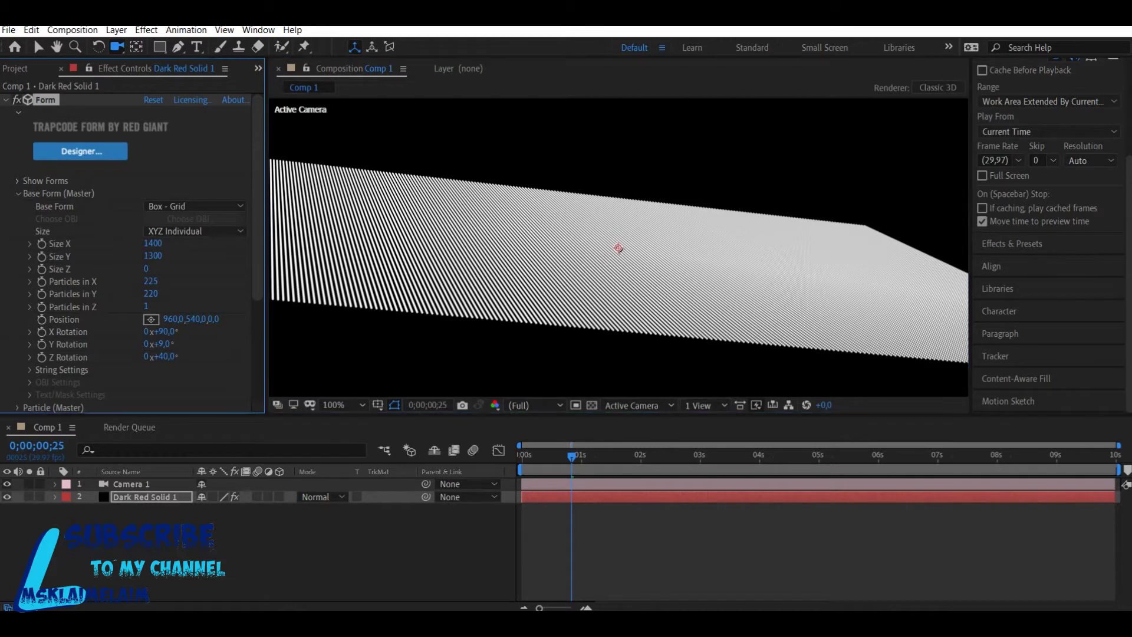
click(18, 205)
scroll(118, 236, down, 3)
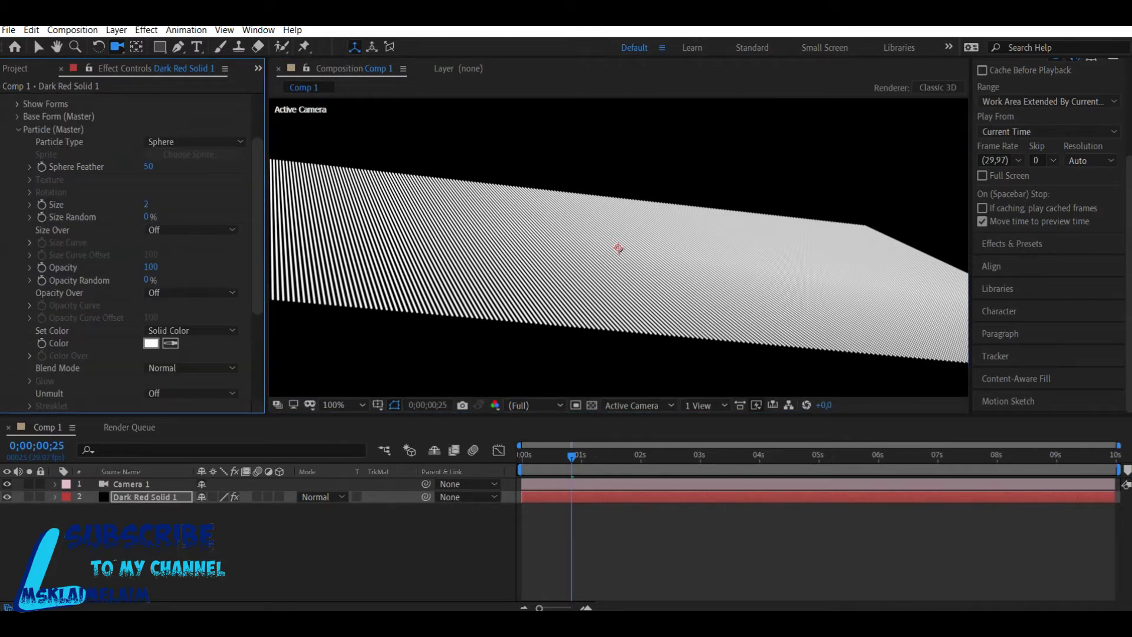
click(146, 204)
text(5)
key(Return)
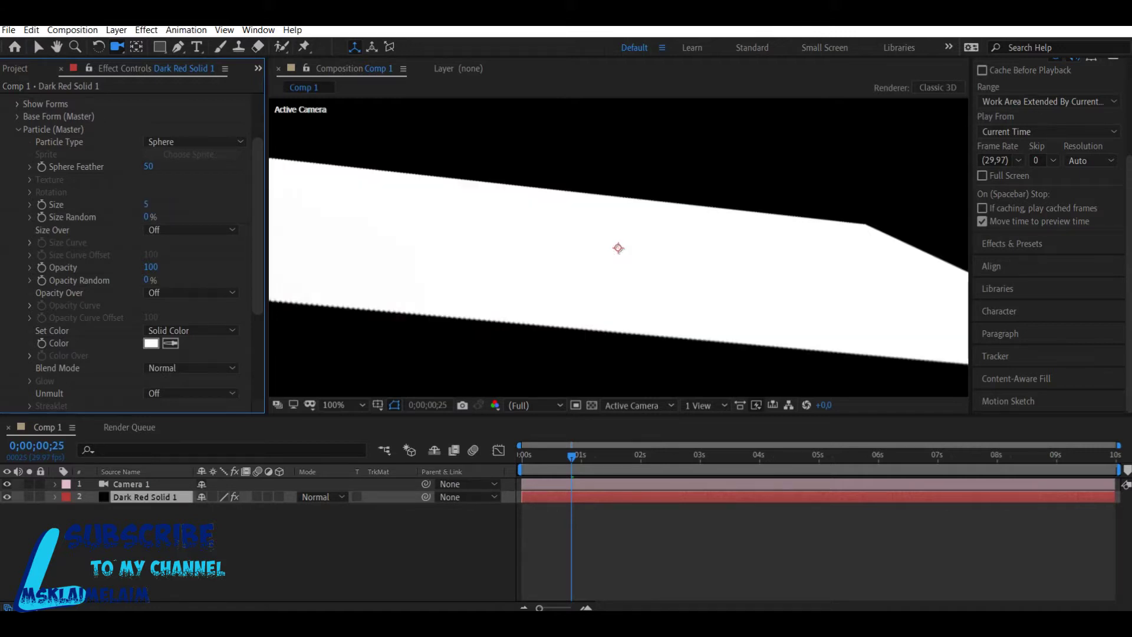
Set the particles' Size Random to 61%.
click(147, 217)
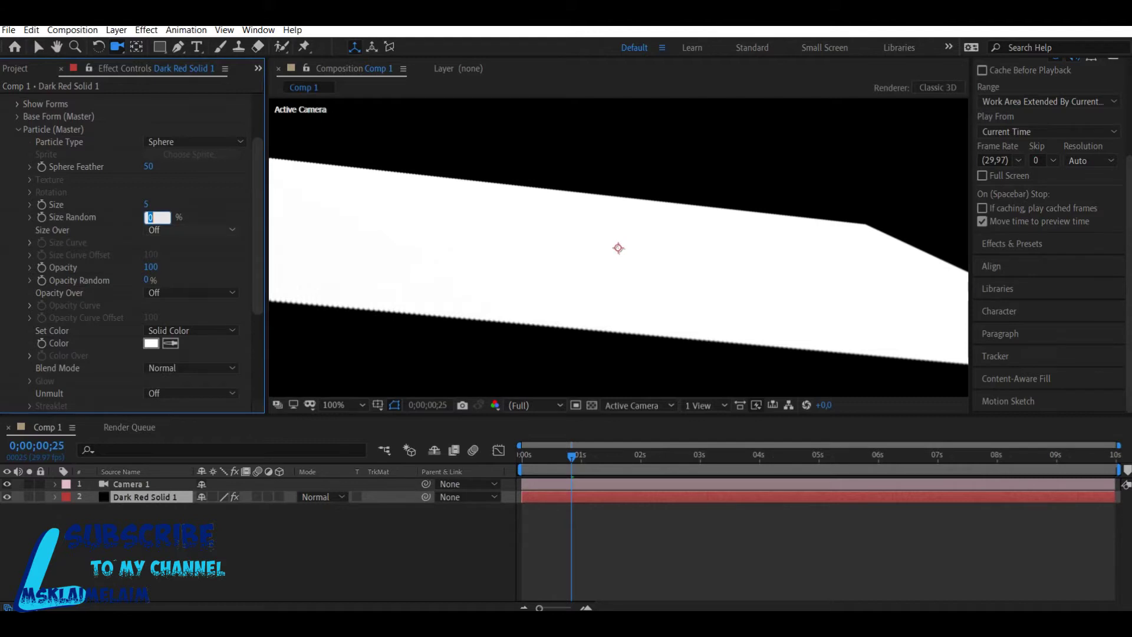
text(61)
key(Return)
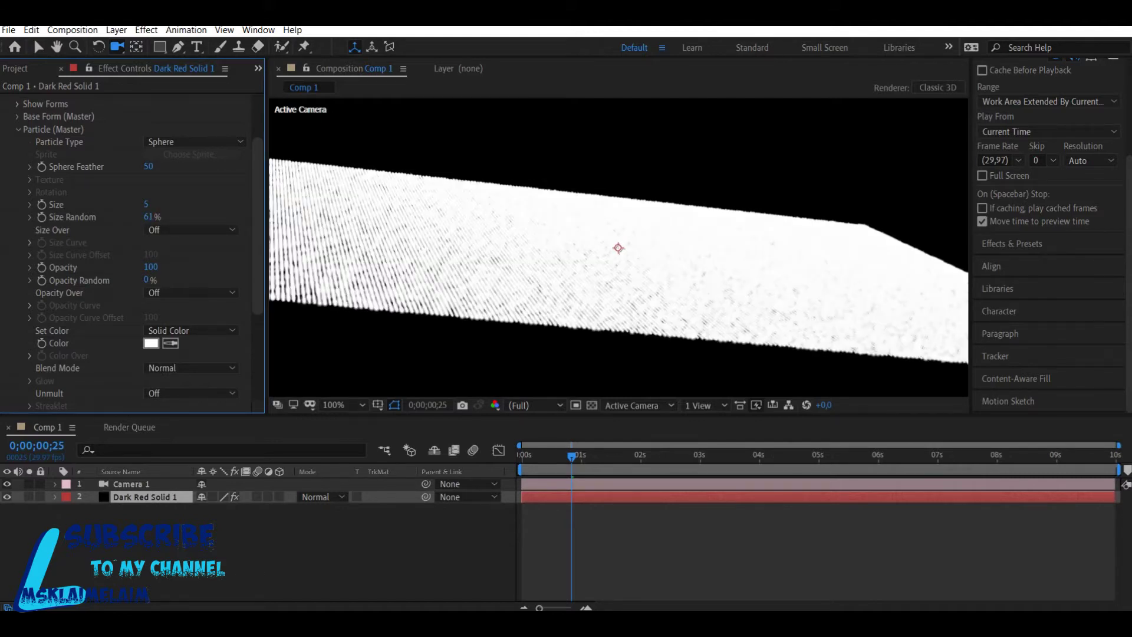
Set the particles' Opacity to 61 and their Size Random to 40%.
click(151, 267)
text(61)
key(Return)
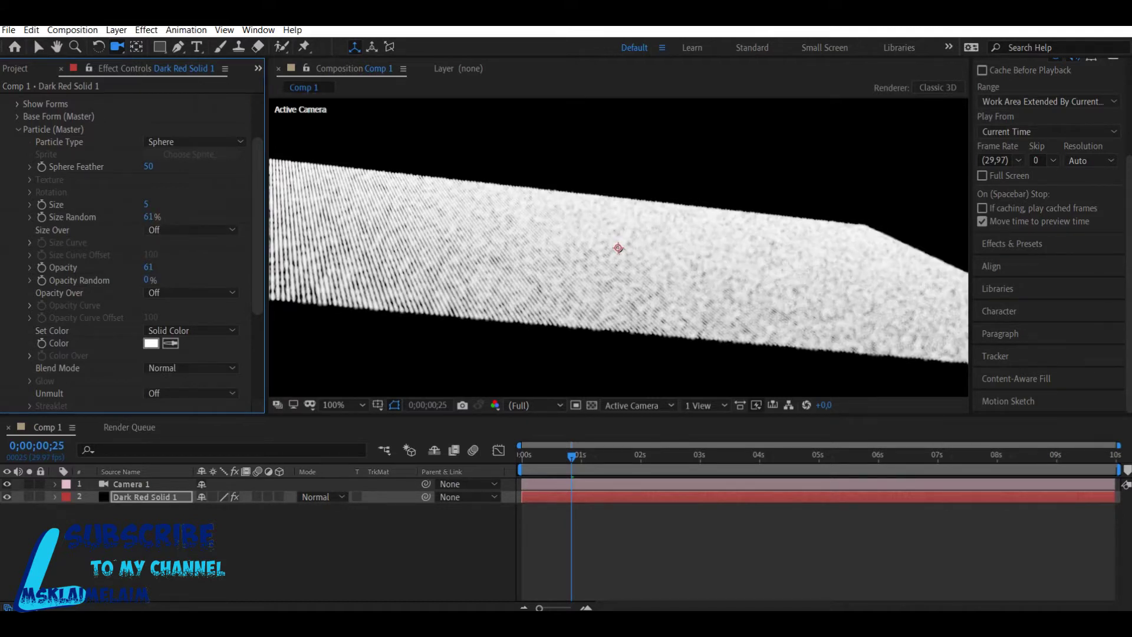
click(150, 217)
text(40)
key(Return)
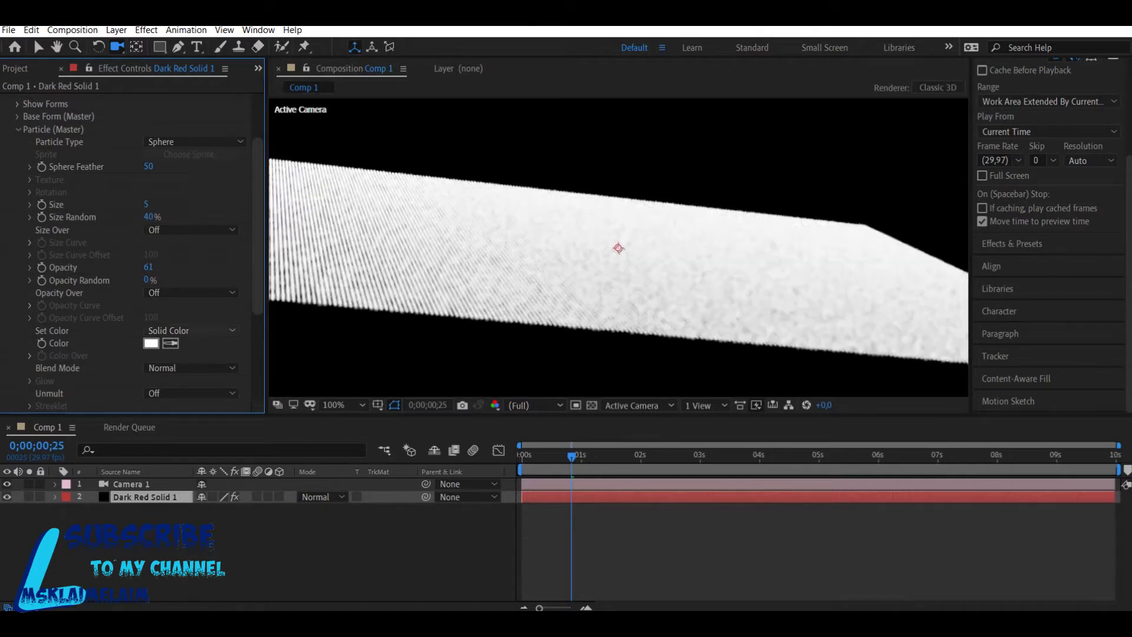
Set the particles' solid color to a dark blue.
click(151, 343)
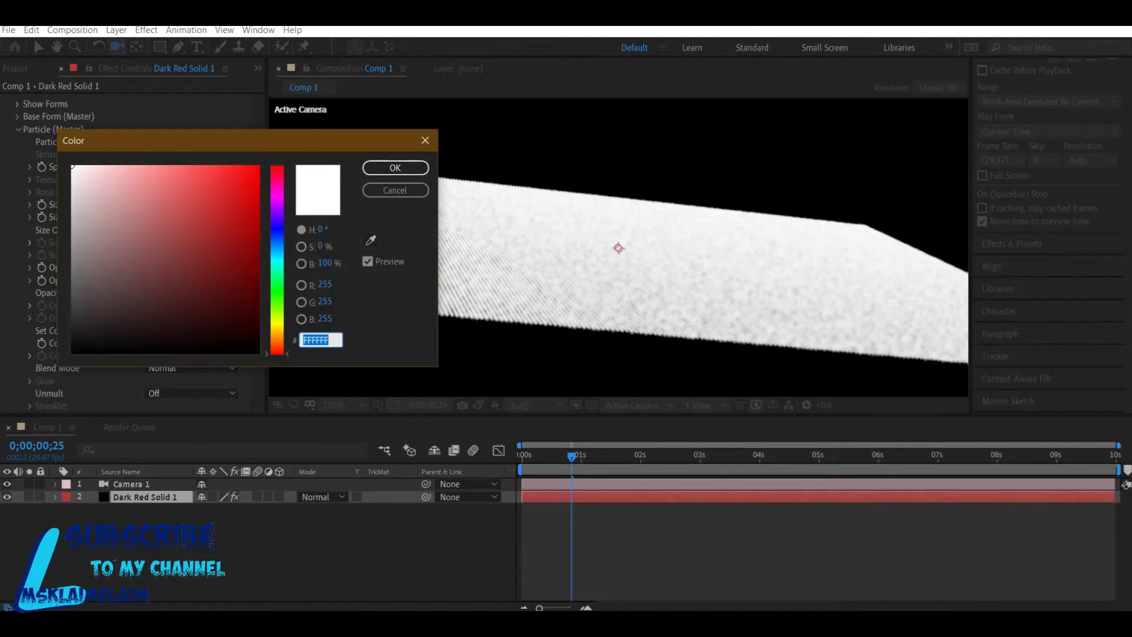
click(277, 248)
click(207, 176)
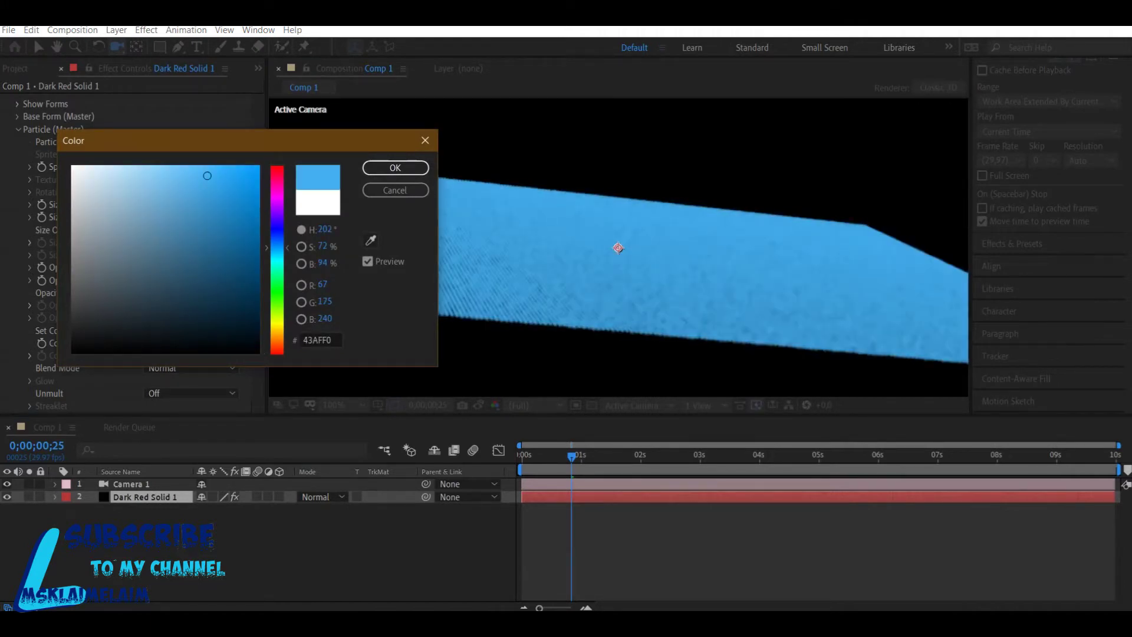
click(242, 289)
click(395, 167)
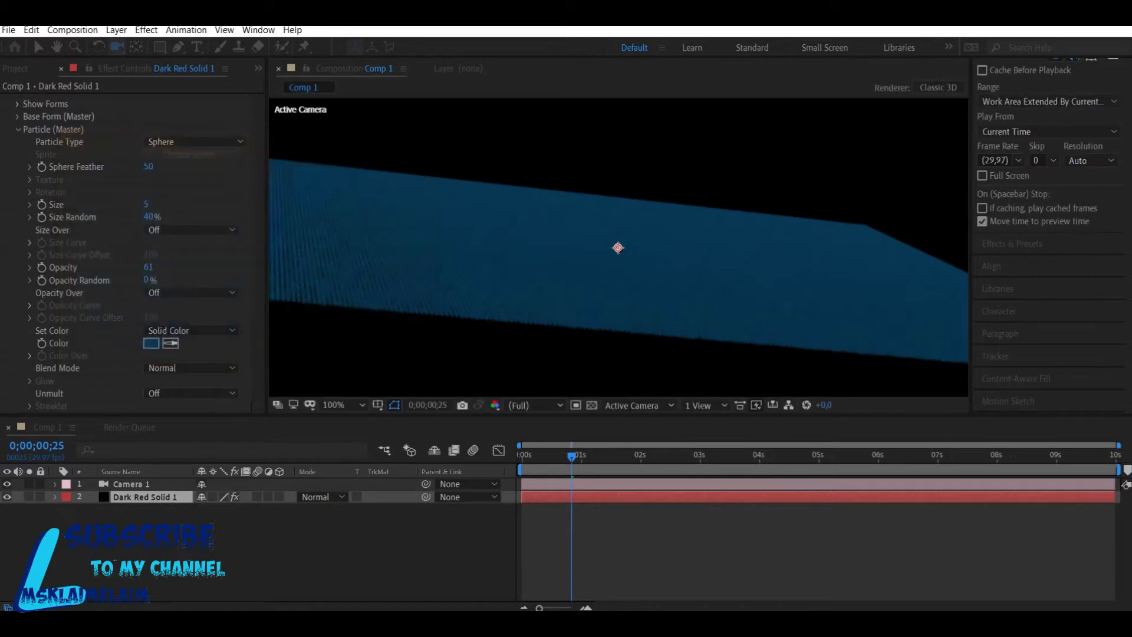
Set the Form effect's Disperse to 5 and its Twist to 17.
scroll(130, 248, down, 8)
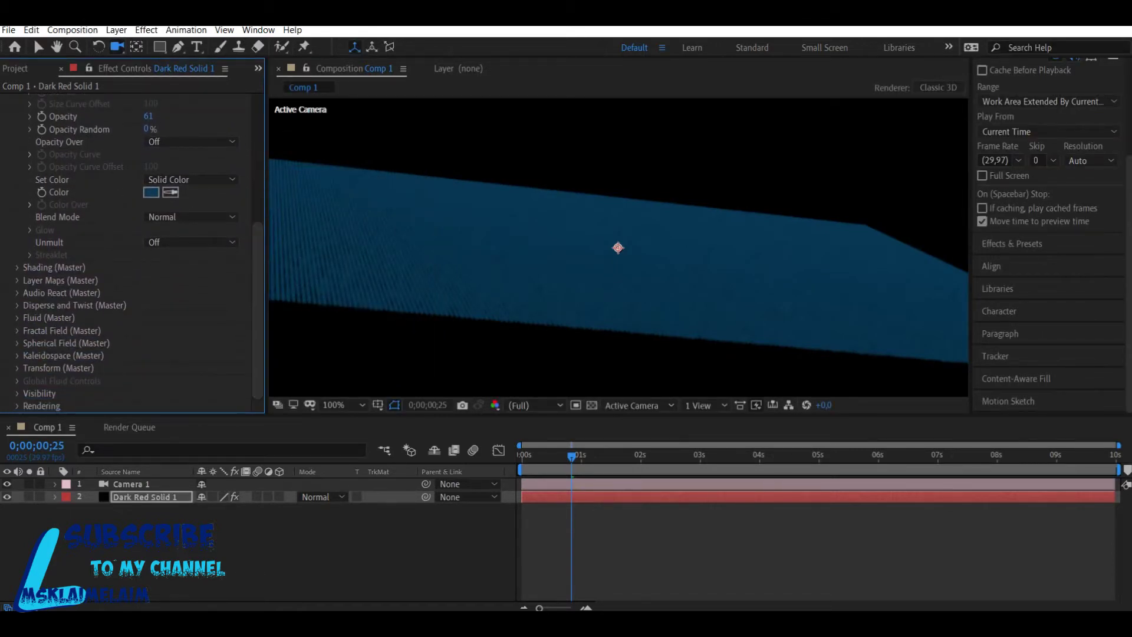
click(18, 305)
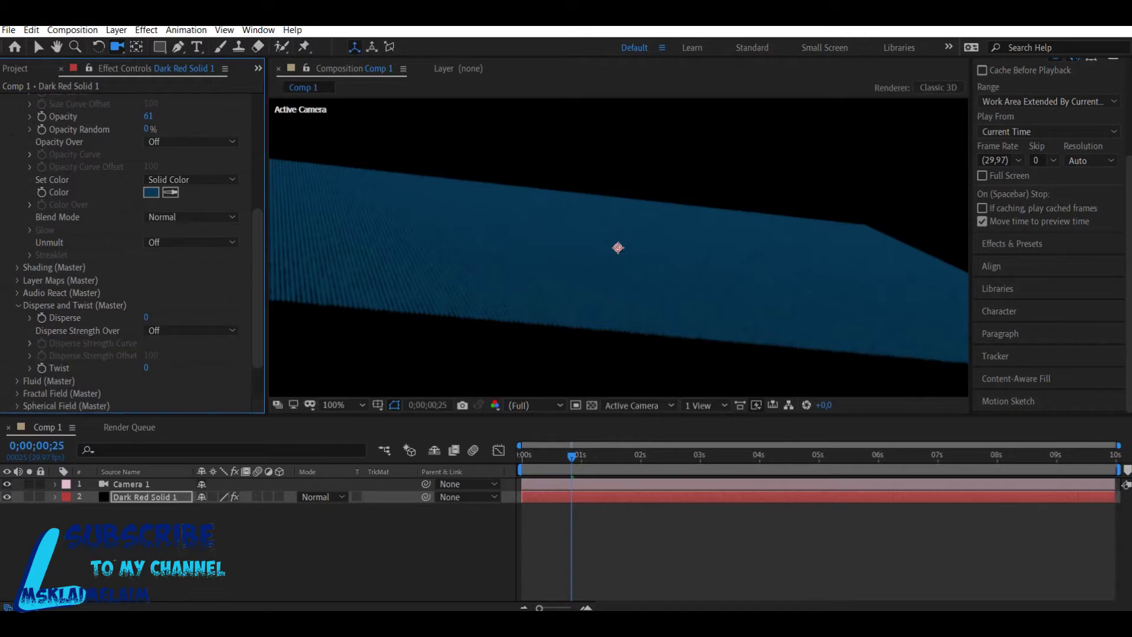
click(146, 317)
text(5)
key(Return)
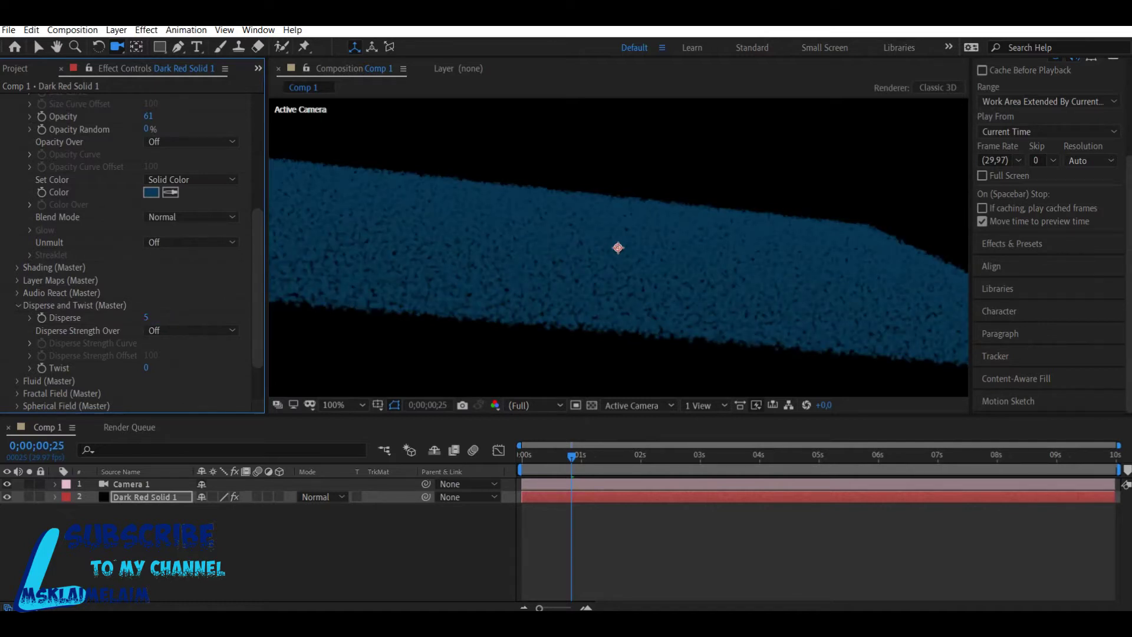
click(146, 368)
text(17)
key(Return)
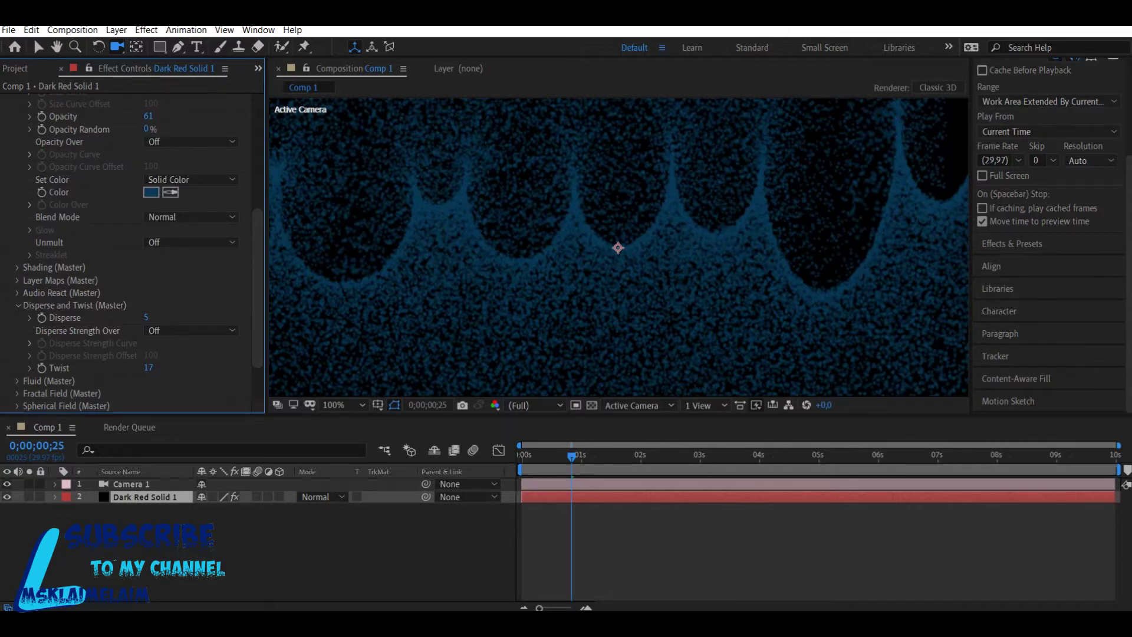
Orbit the camera around the twisted particle form until it looks straight down the spiral's center.
scroll(618, 248, up, 5)
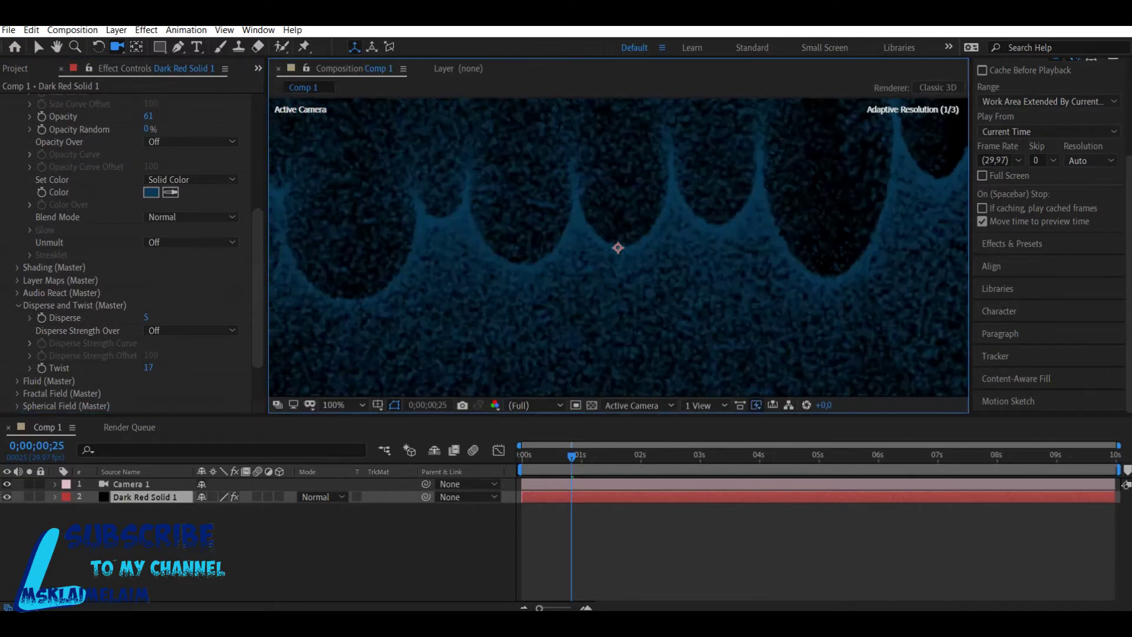
scroll(618, 248, up, 3)
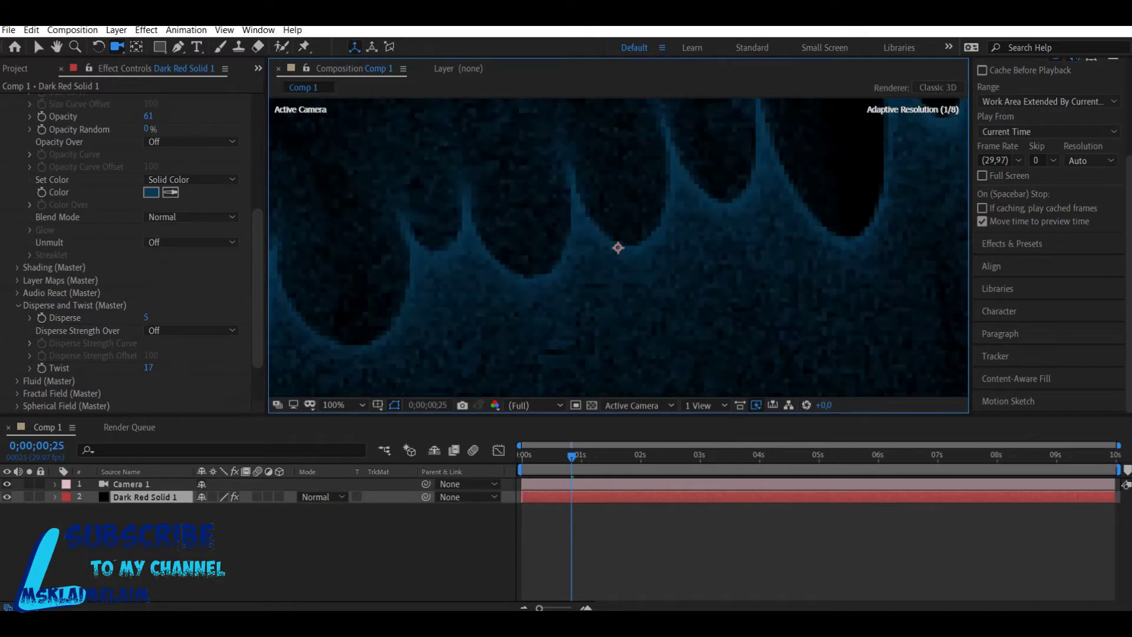
scroll(618, 248, up, 6)
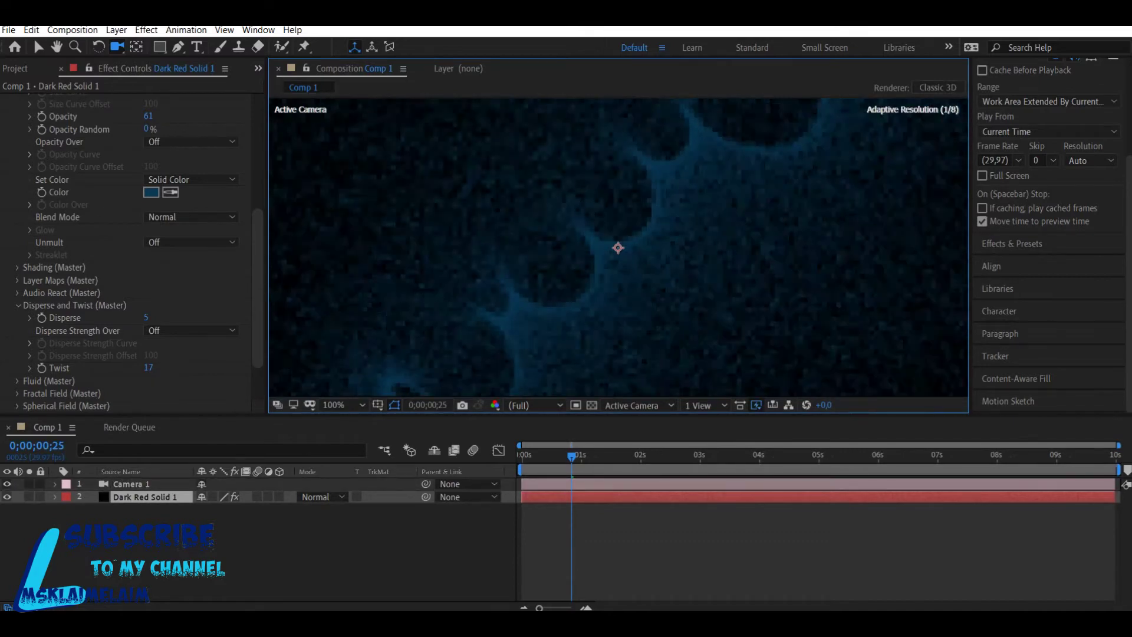
scroll(618, 247, down, 5)
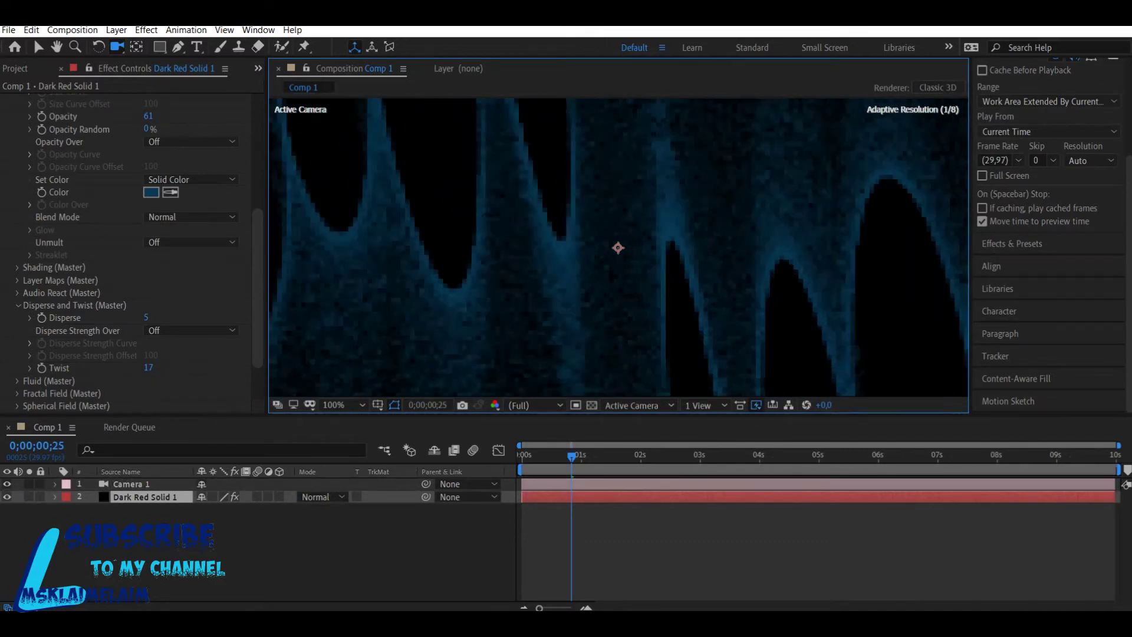
scroll(618, 248, up, 5)
scroll(618, 248, down, 5)
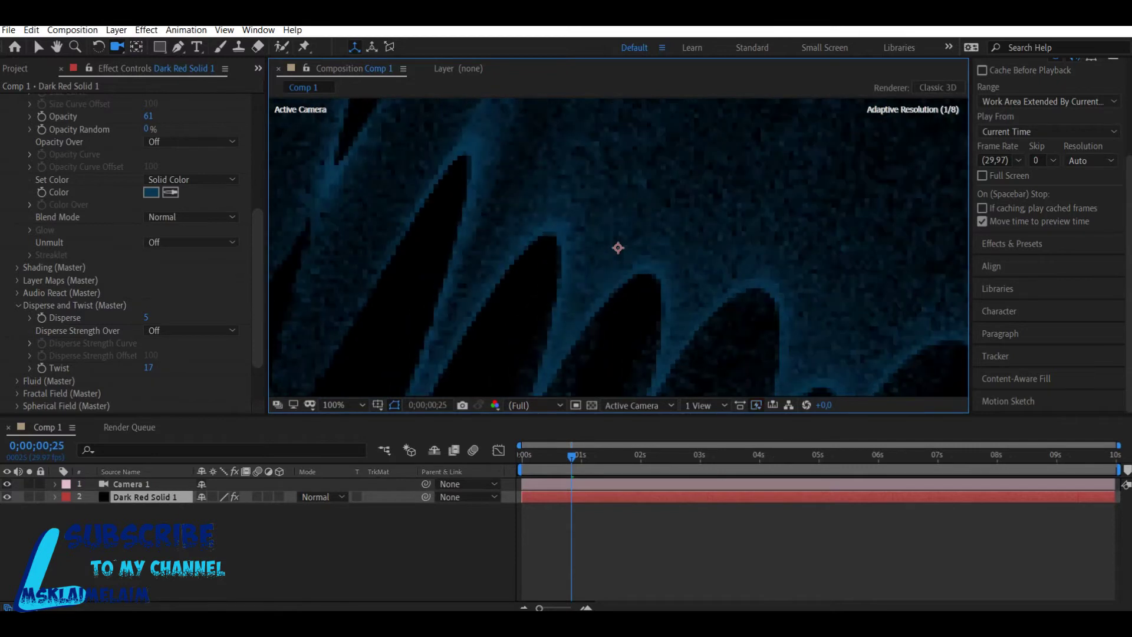
key(comma)
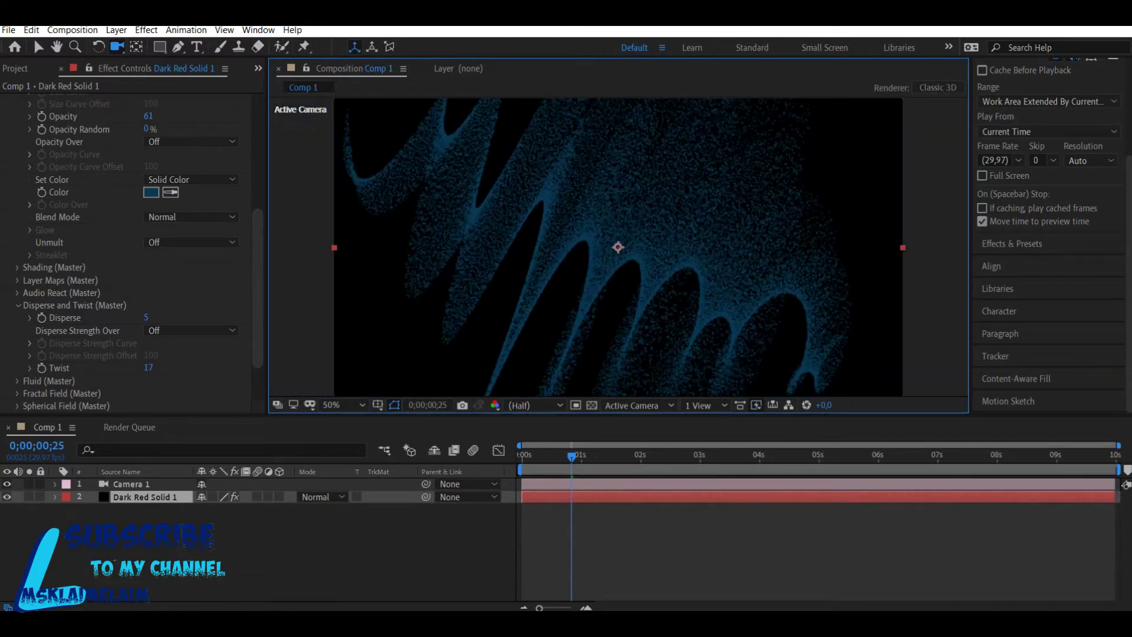
scroll(618, 248, down, 4)
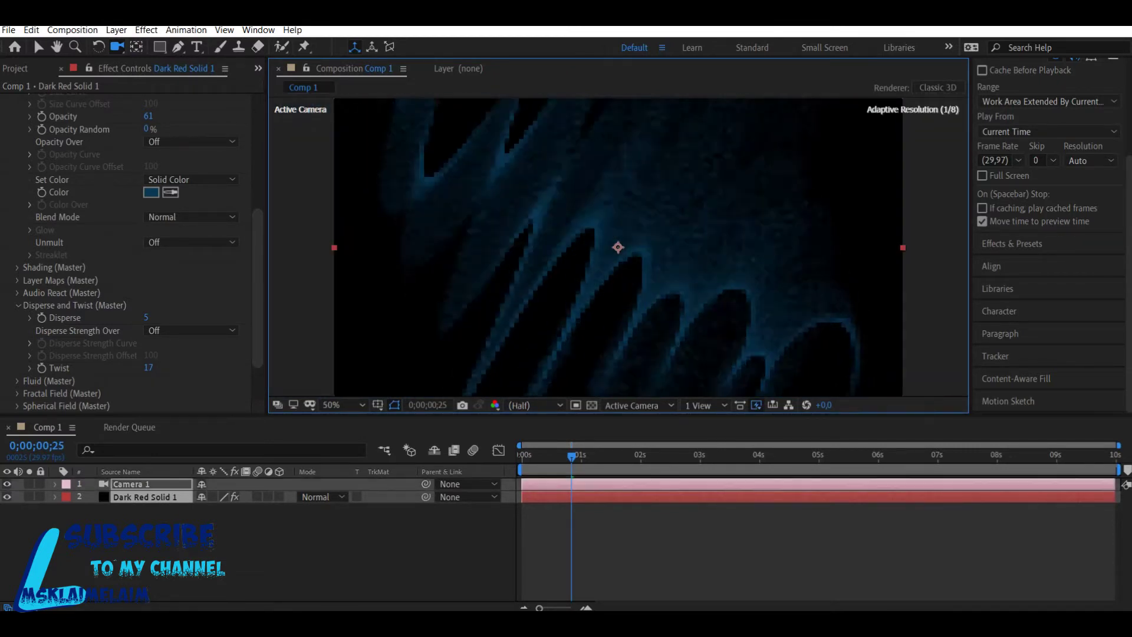
scroll(618, 248, up, 4)
drag(618, 248, 607, 295)
scroll(618, 247, up, 1)
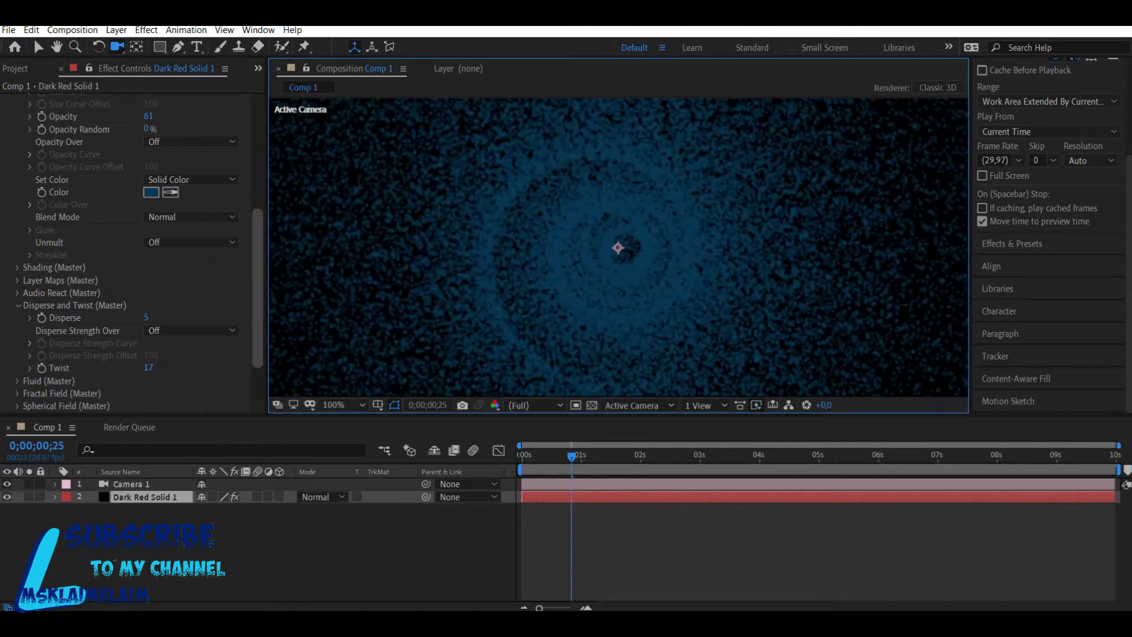
Try a Size Random of 10% on the particles.
scroll(132, 236, up, 3)
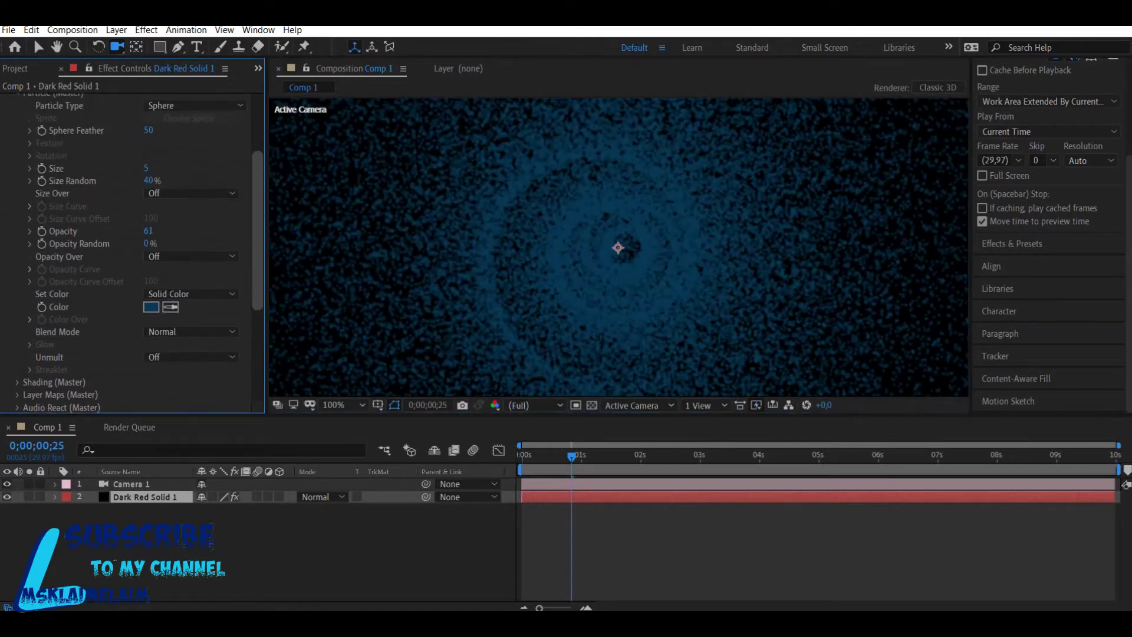
scroll(133, 253, up, 1)
click(149, 203)
text(10)
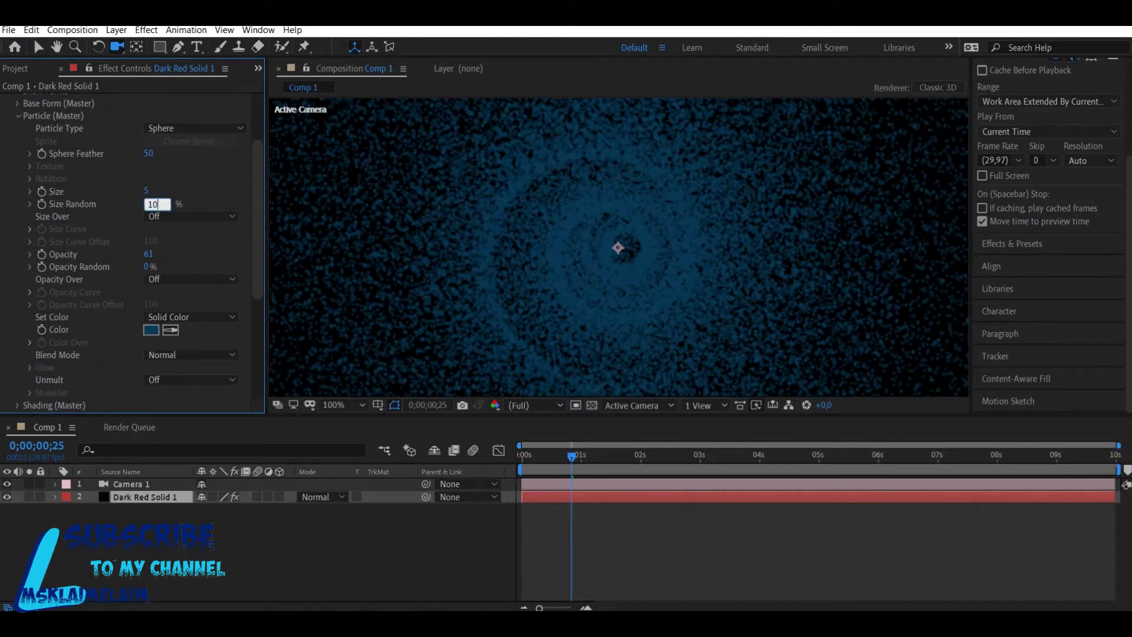
key(Return)
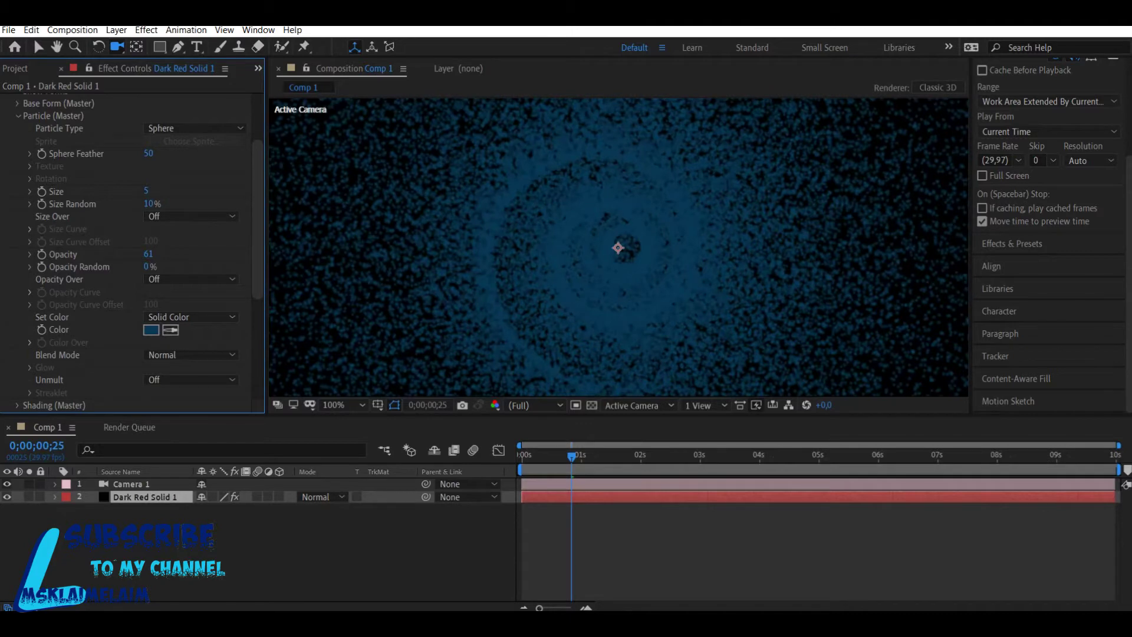
Set the particles' Size Random to 80%.
click(150, 204)
text(80)
key(Return)
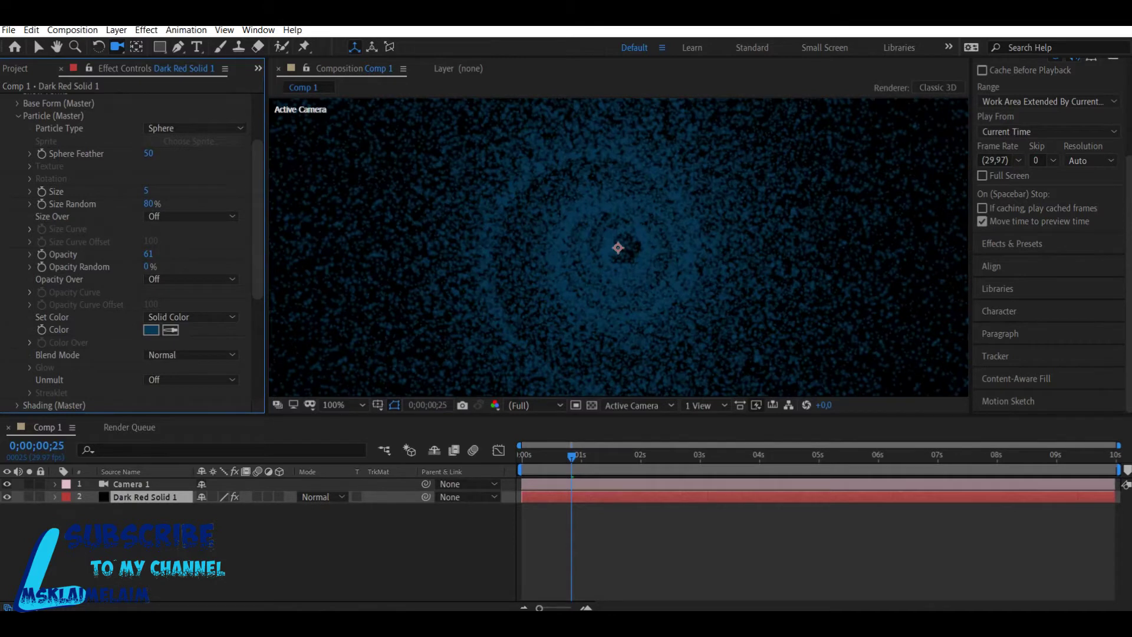
Try a particle Size of 1 and one of 30 to compare the spiral's look.
scroll(130, 253, down, 5)
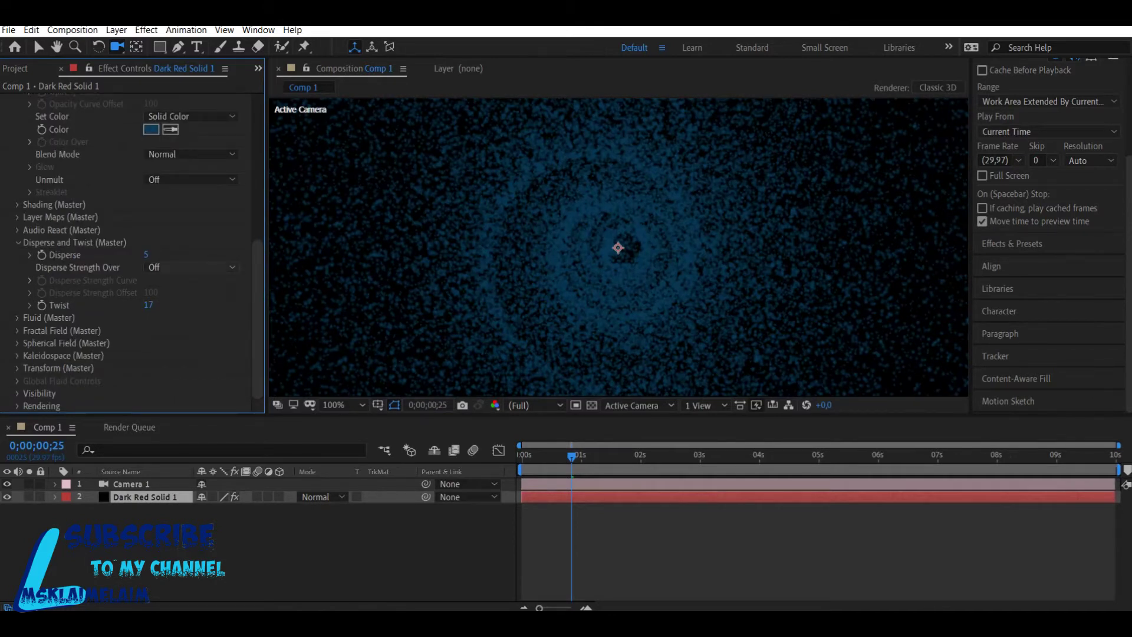
scroll(147, 265, up, 3)
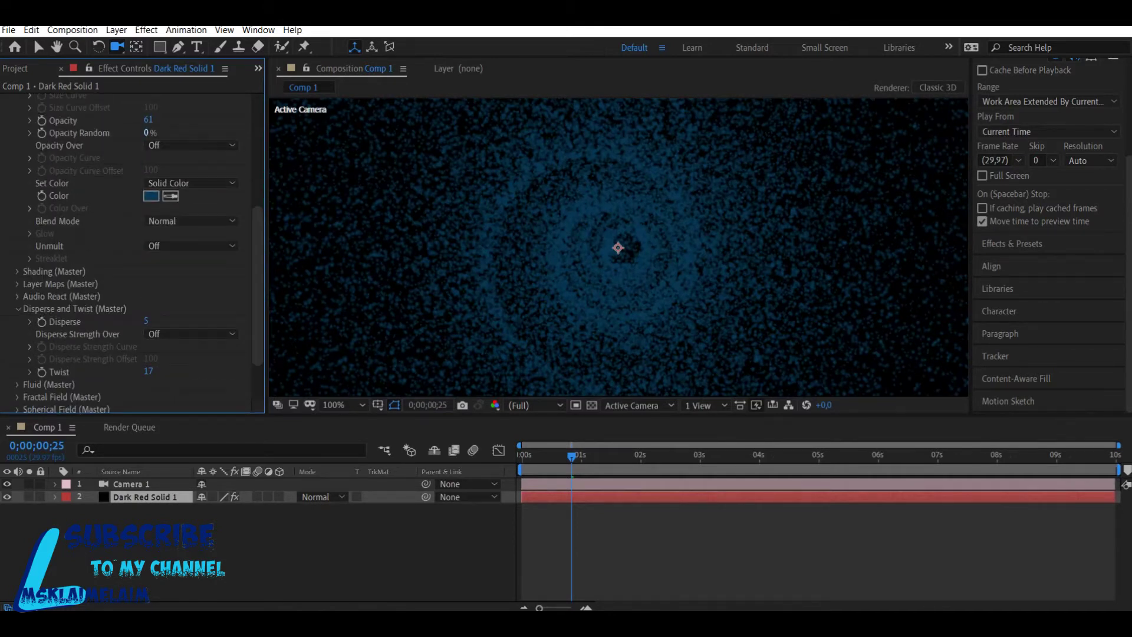
scroll(148, 265, up, 3)
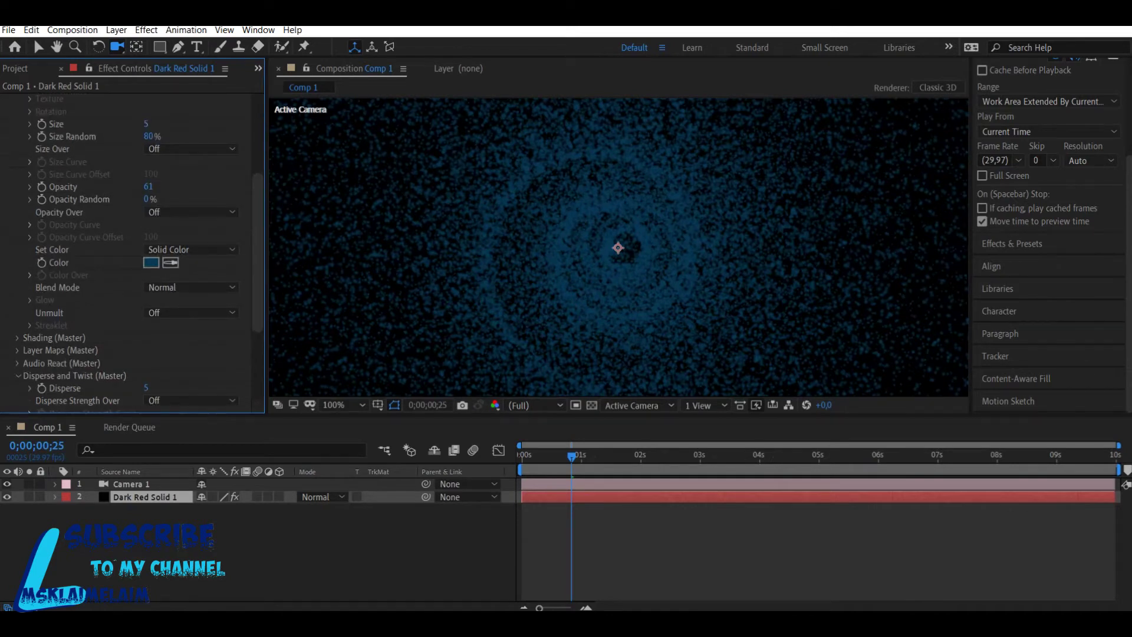
click(146, 123)
text(1)
key(Return)
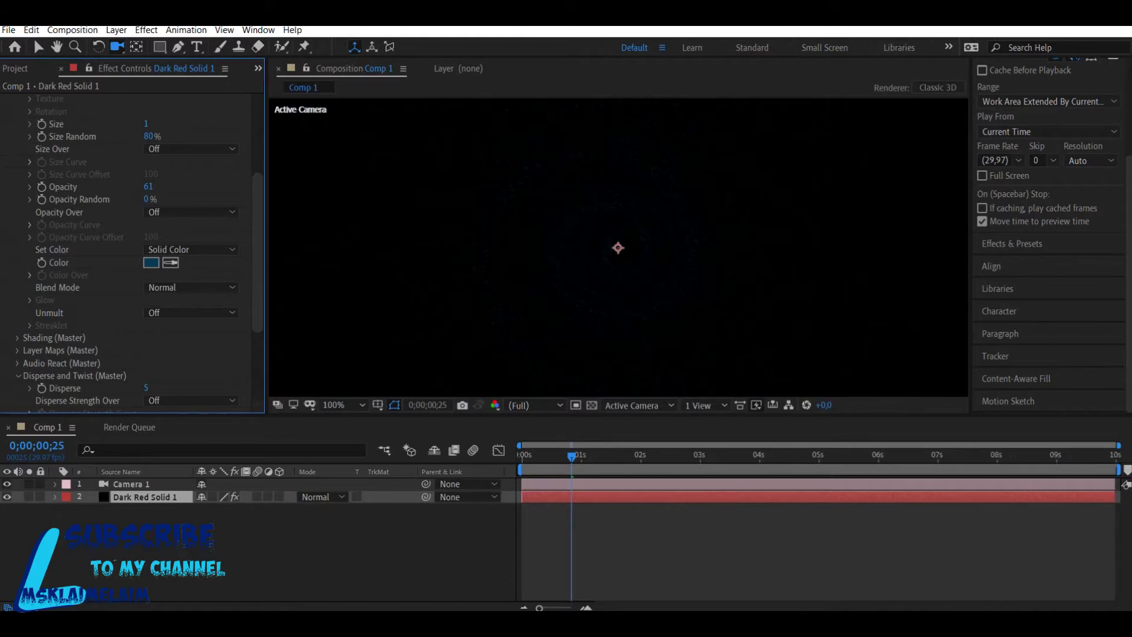
click(146, 123)
text(30)
key(Return)
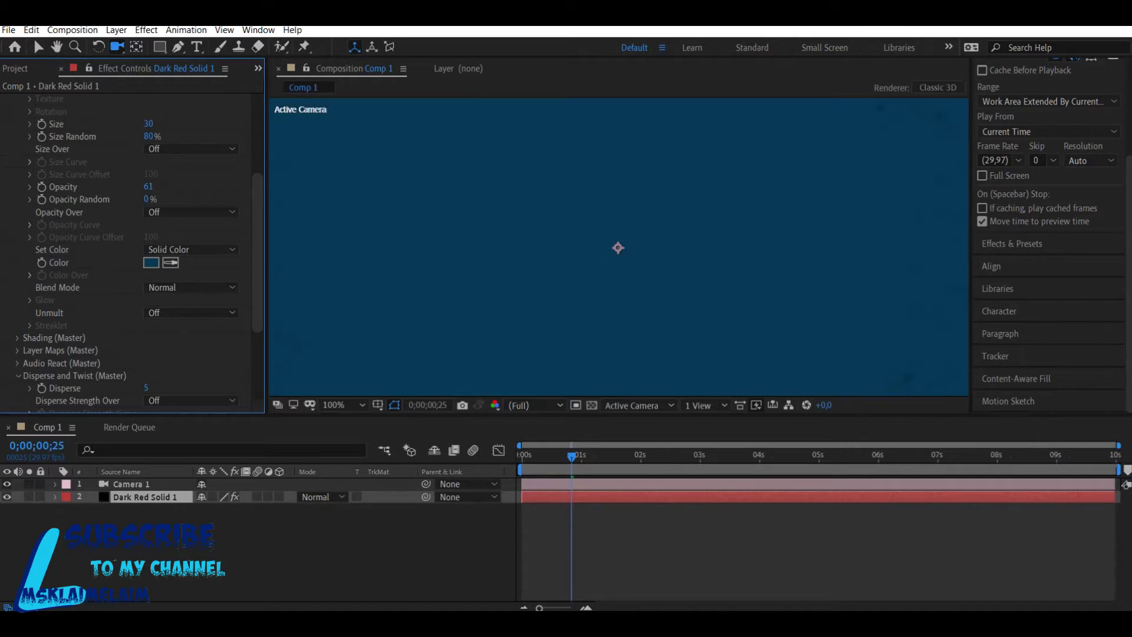
Set the particles' Size to 2.
click(148, 124)
text(2)
key(Return)
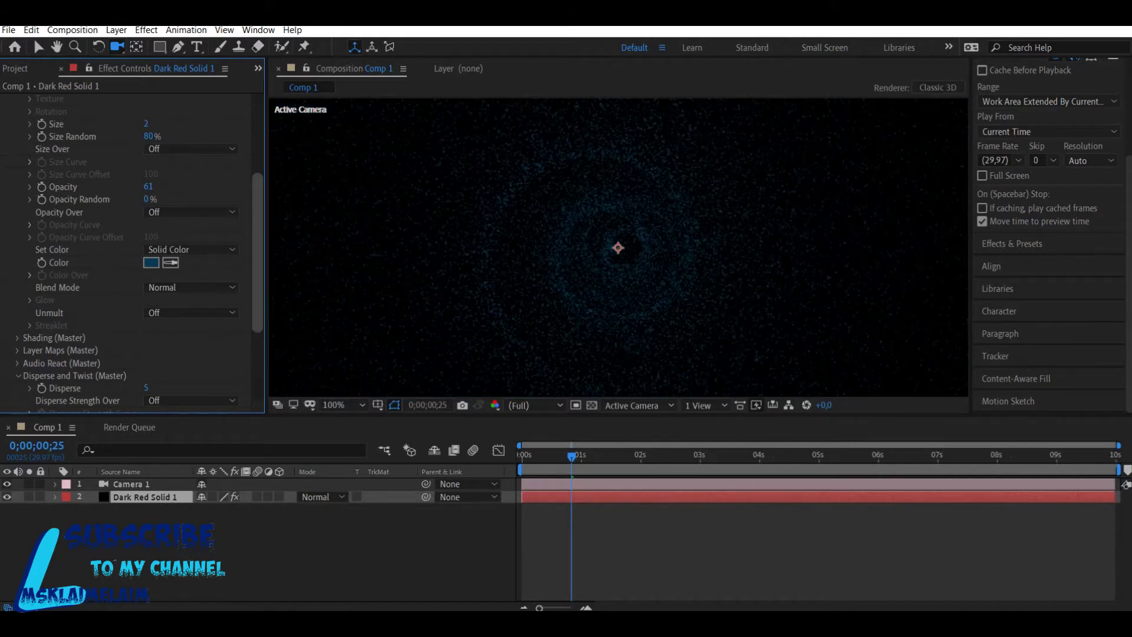
Set the particles' Sphere Feather to 10.
scroll(130, 254, up, 5)
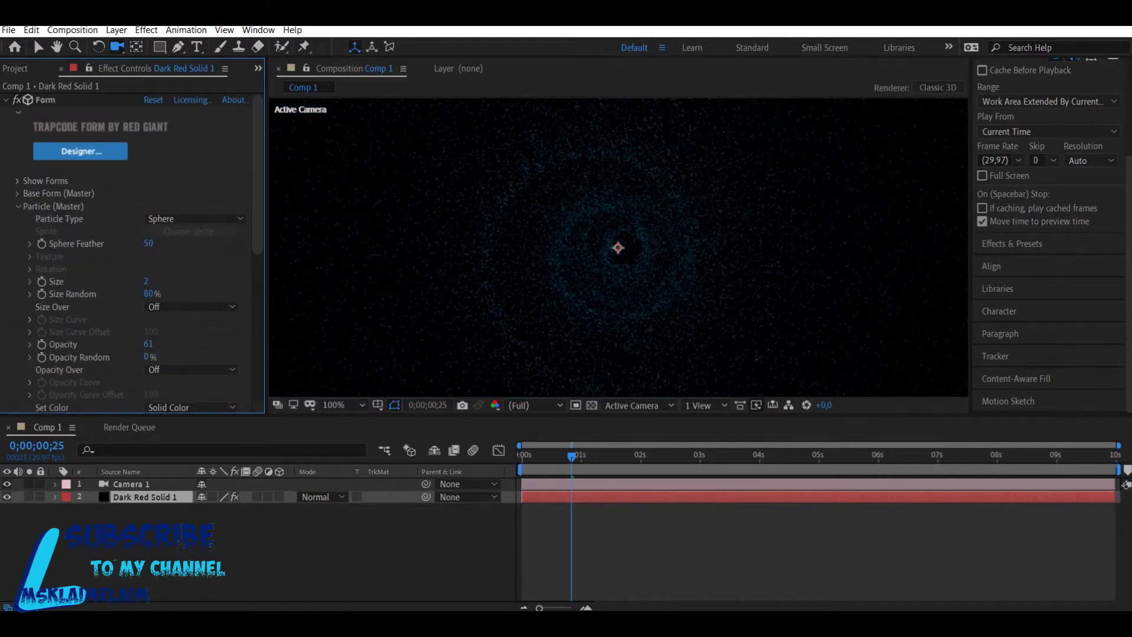
click(149, 244)
text(10)
key(Return)
Expand the Base Form settings and set the Form effect's Disperse to 3.
click(18, 193)
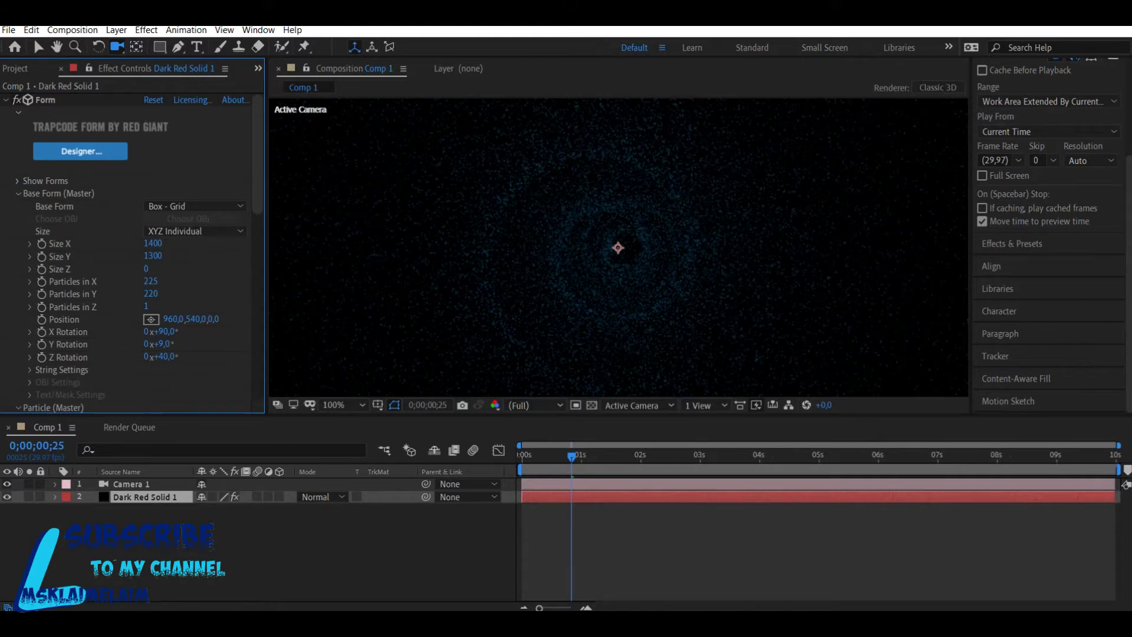
scroll(132, 253, down, 5)
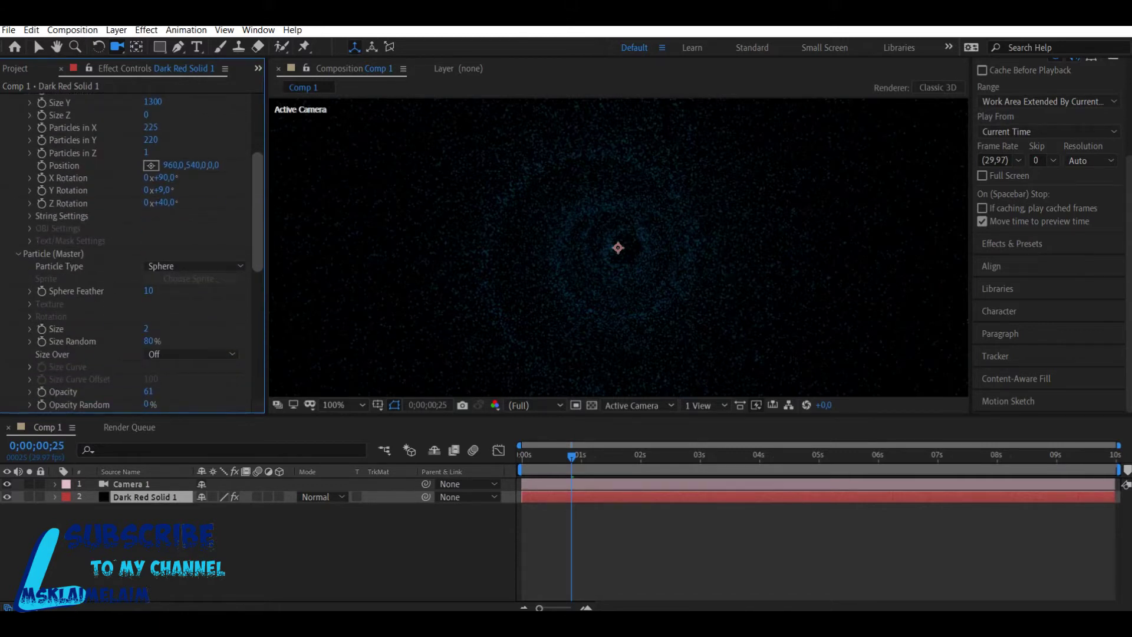
scroll(133, 253, down, 3)
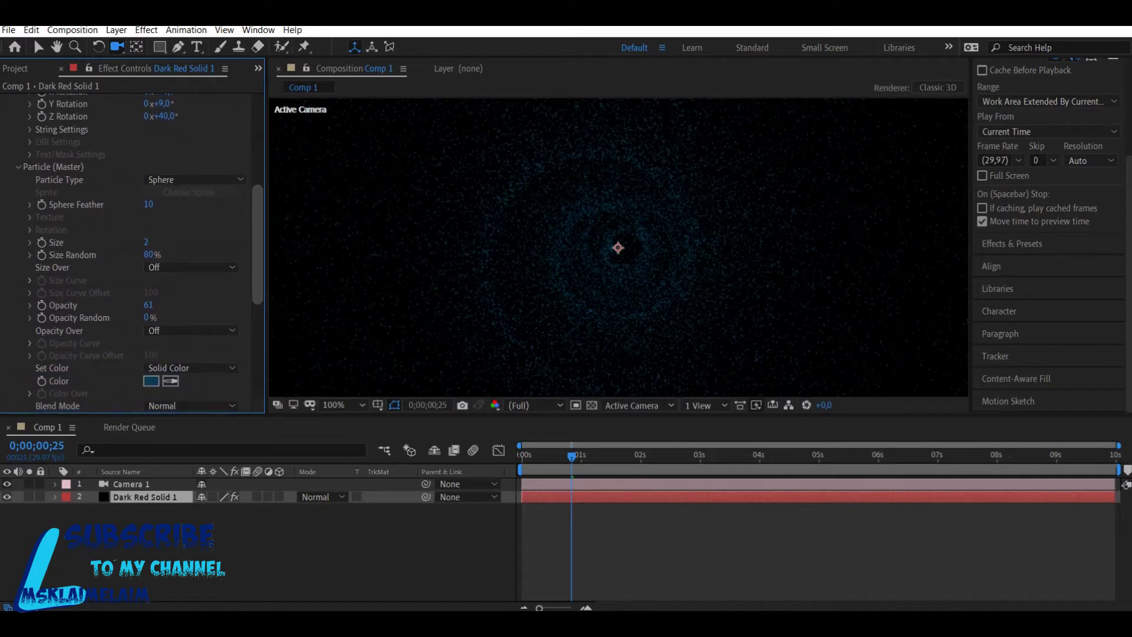
scroll(133, 253, down, 3)
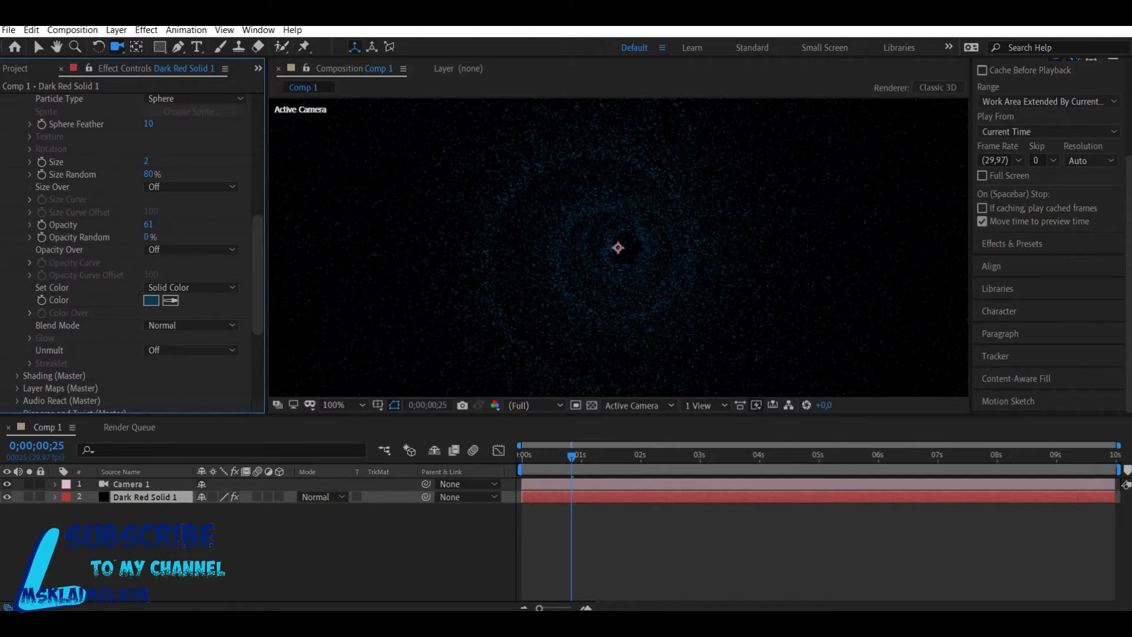
drag(257, 275, 257, 313)
scroll(132, 254, down, 3)
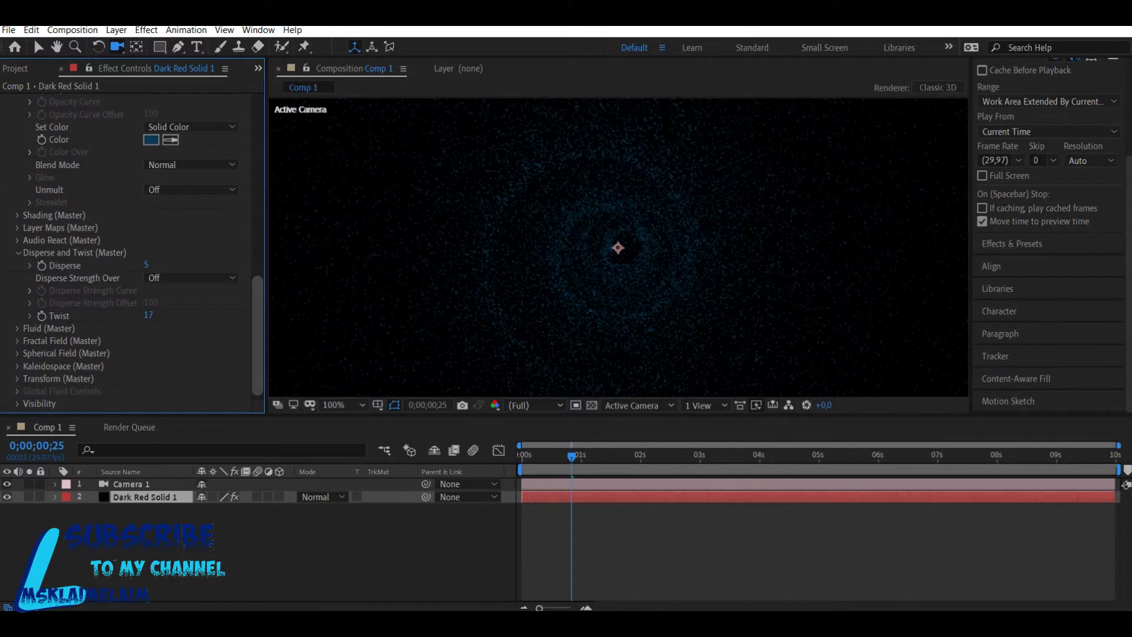
click(146, 266)
text(3)
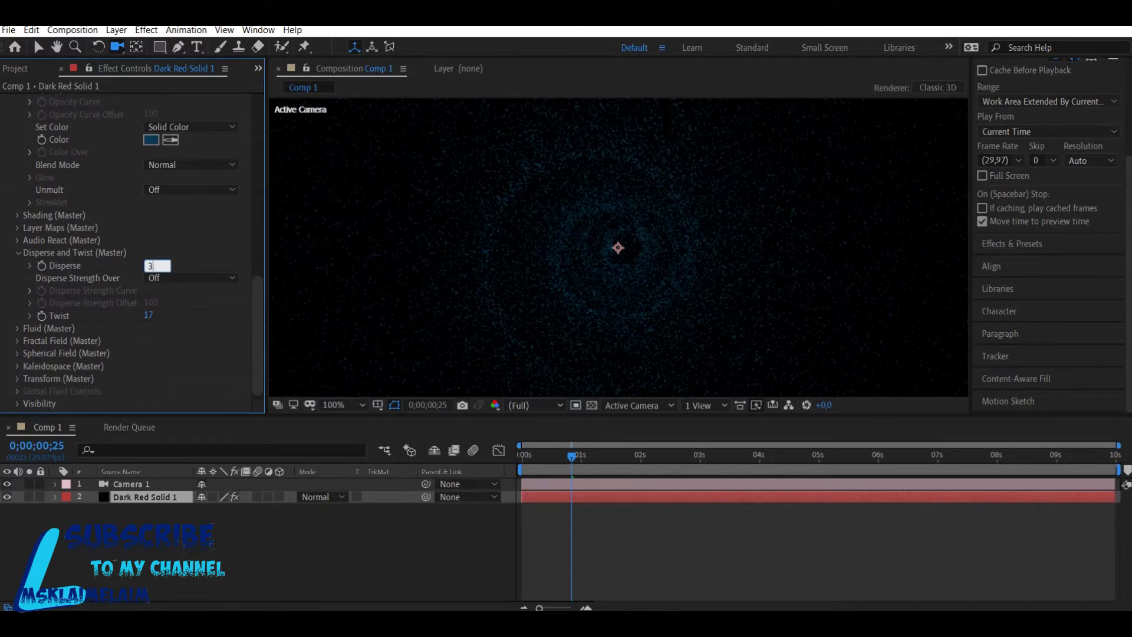
key(Return)
Preview the composition from its first frame and scrub the playhead to about 0;00;02;14.
drag(571, 457, 522, 456)
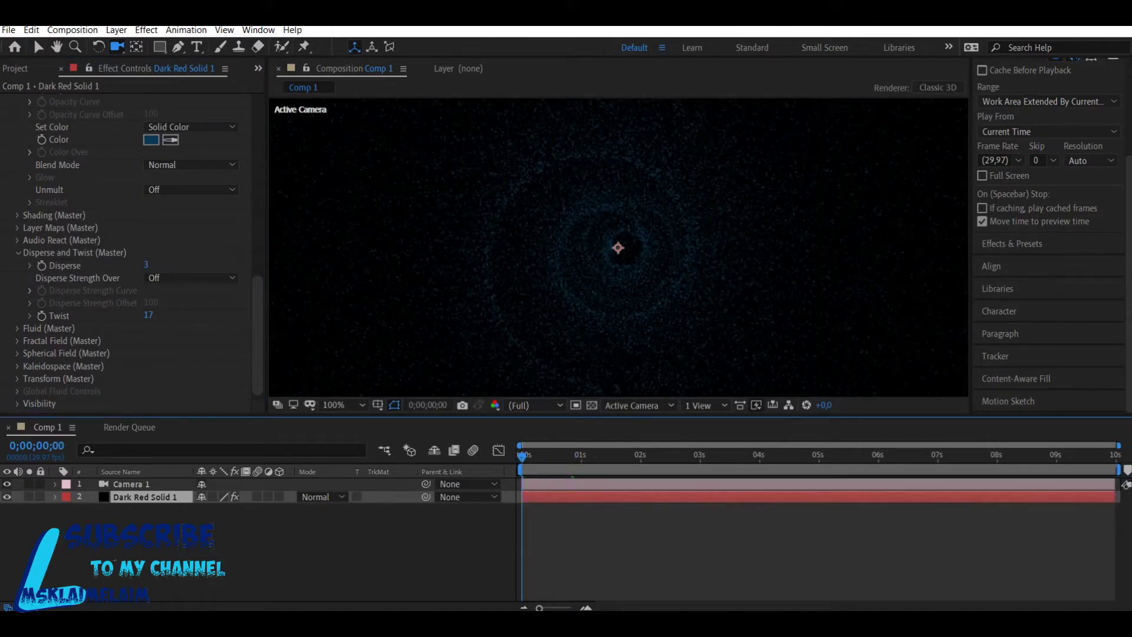
key(space)
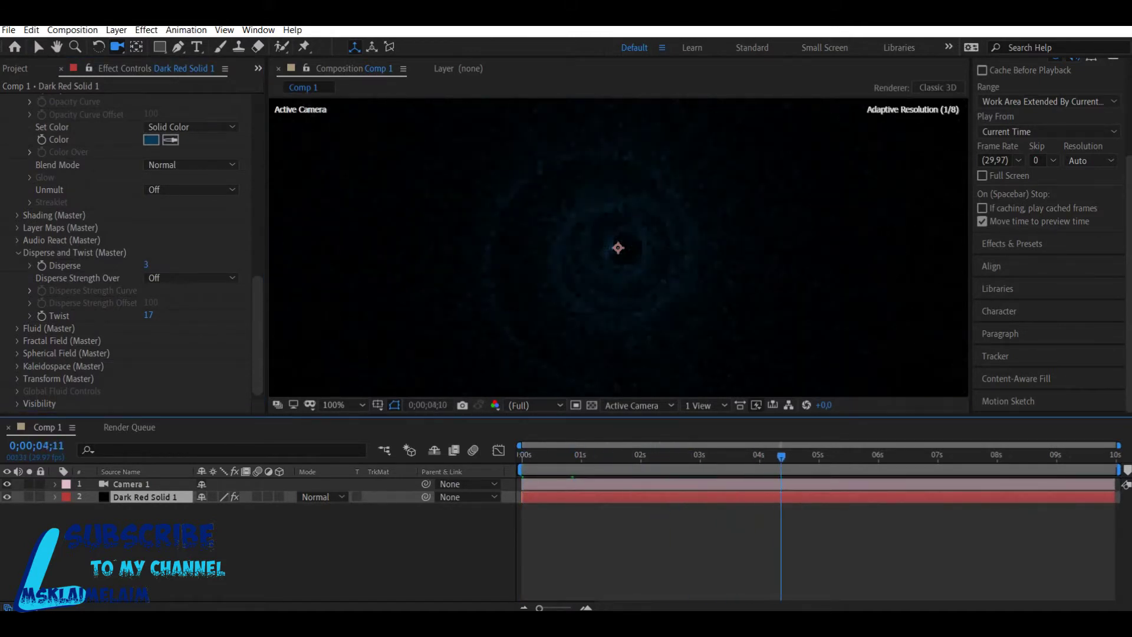
drag(781, 457, 669, 457)
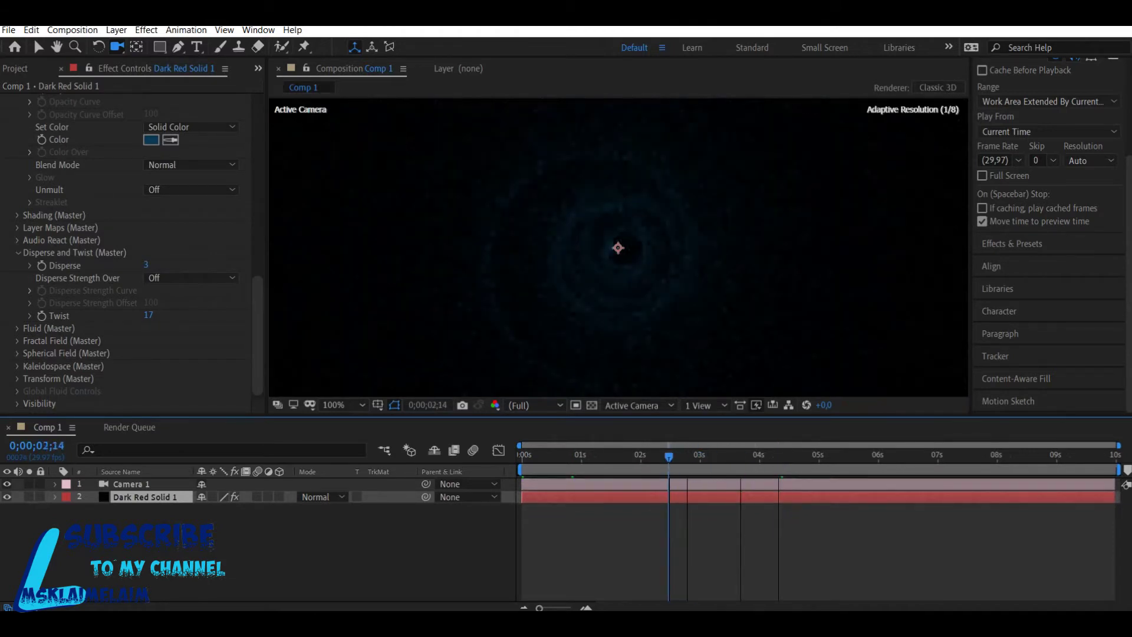
Try a Size Y of 700 for the Form effect's base form.
scroll(130, 248, up, 15)
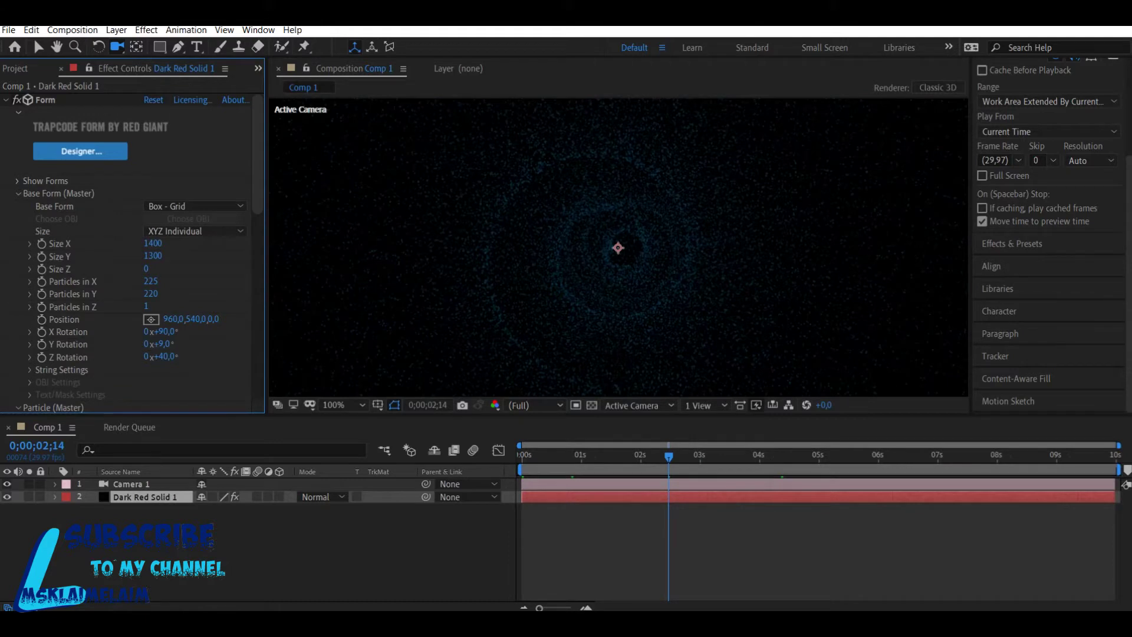
click(153, 256)
text(700)
key(Return)
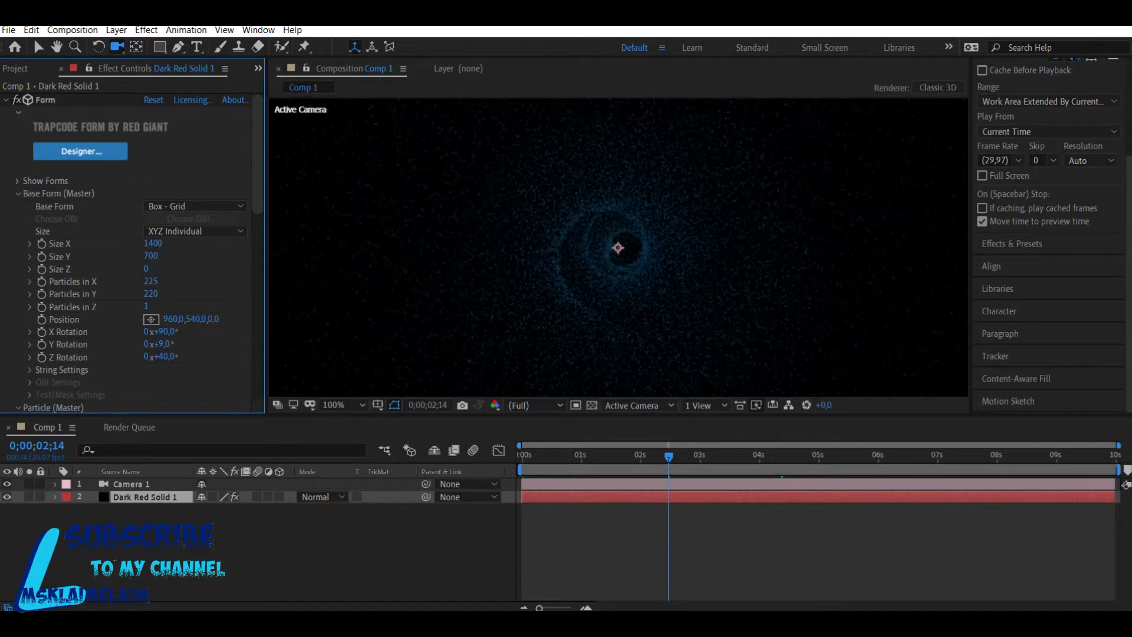
Set the base form's Size Y to 1600.
click(153, 256)
text(1600)
key(Return)
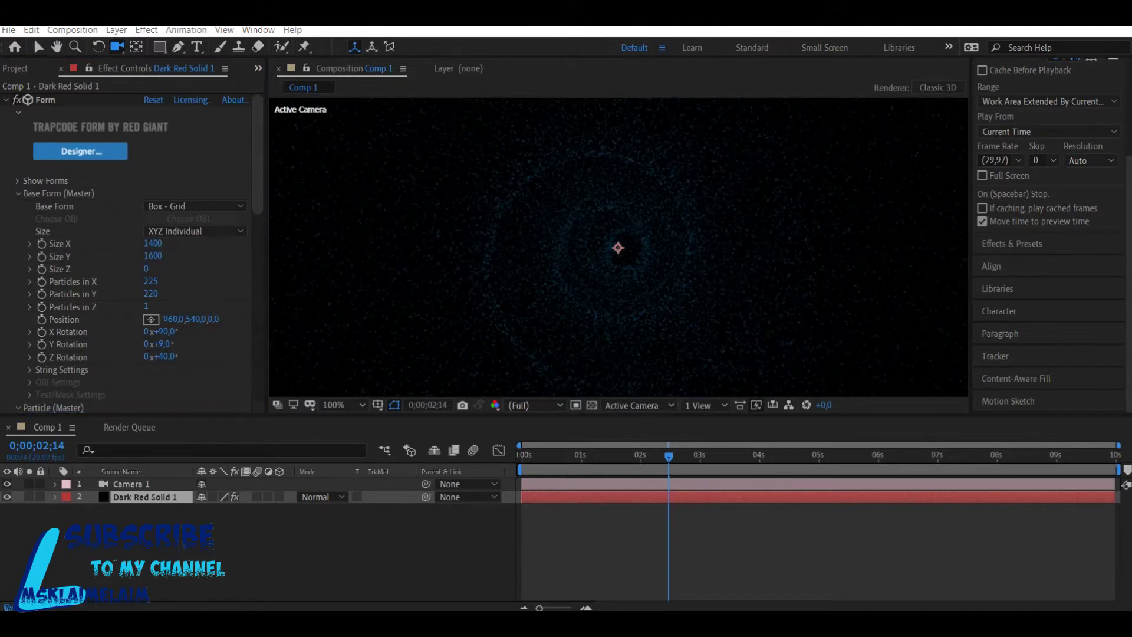
Try a Sphere Feather of 40 on the particles and check it around 0;00;00;15.
scroll(132, 236, down, 8)
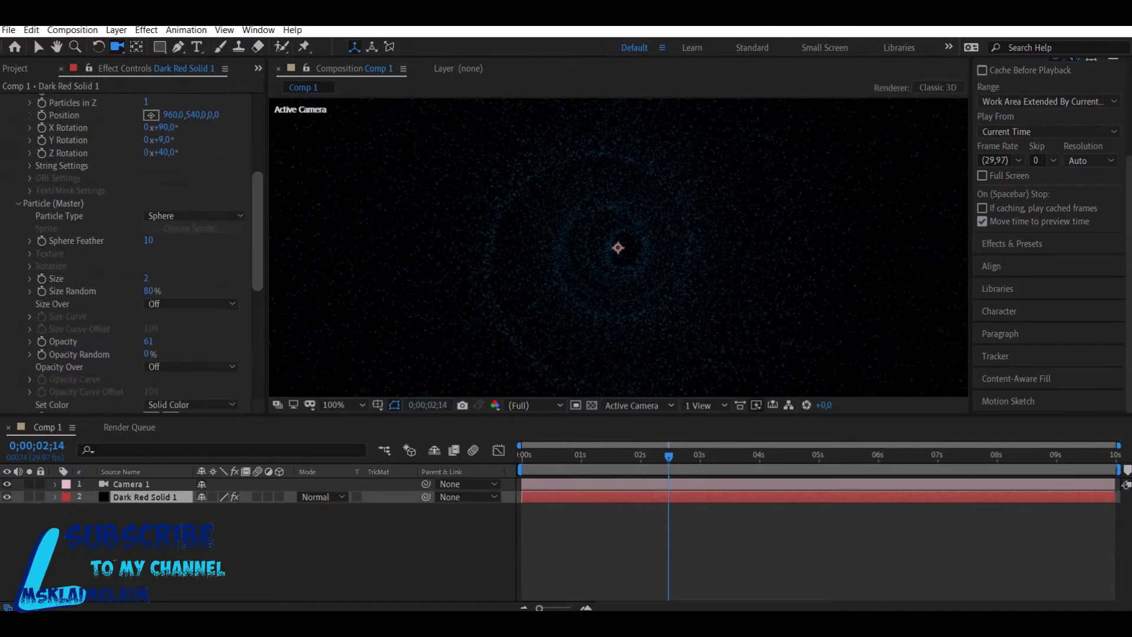
click(148, 209)
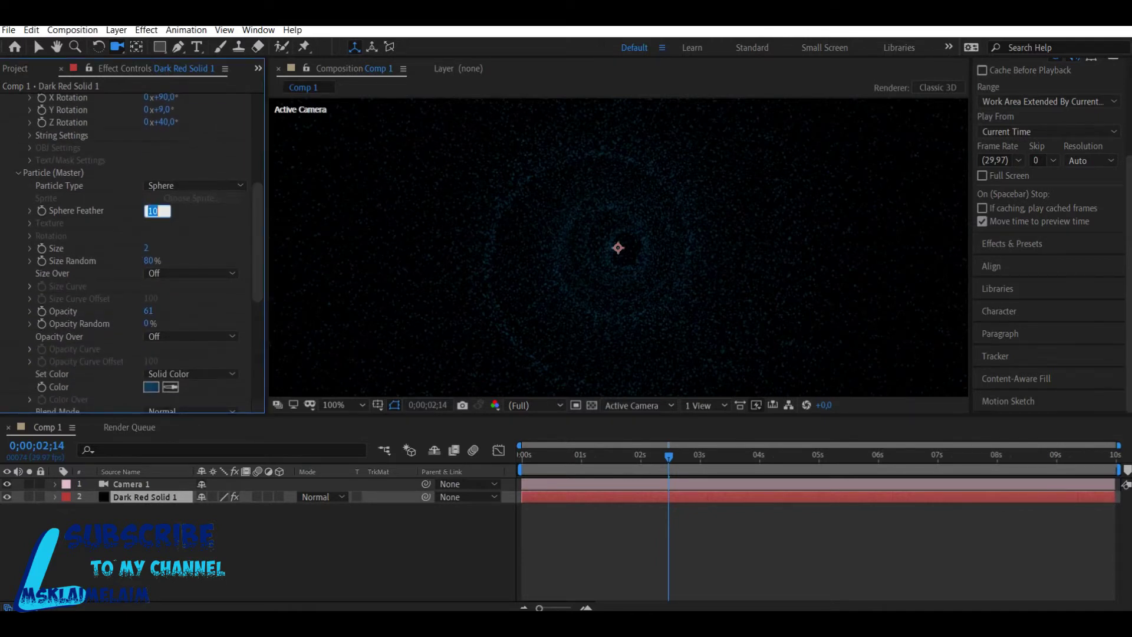
text(40)
key(Return)
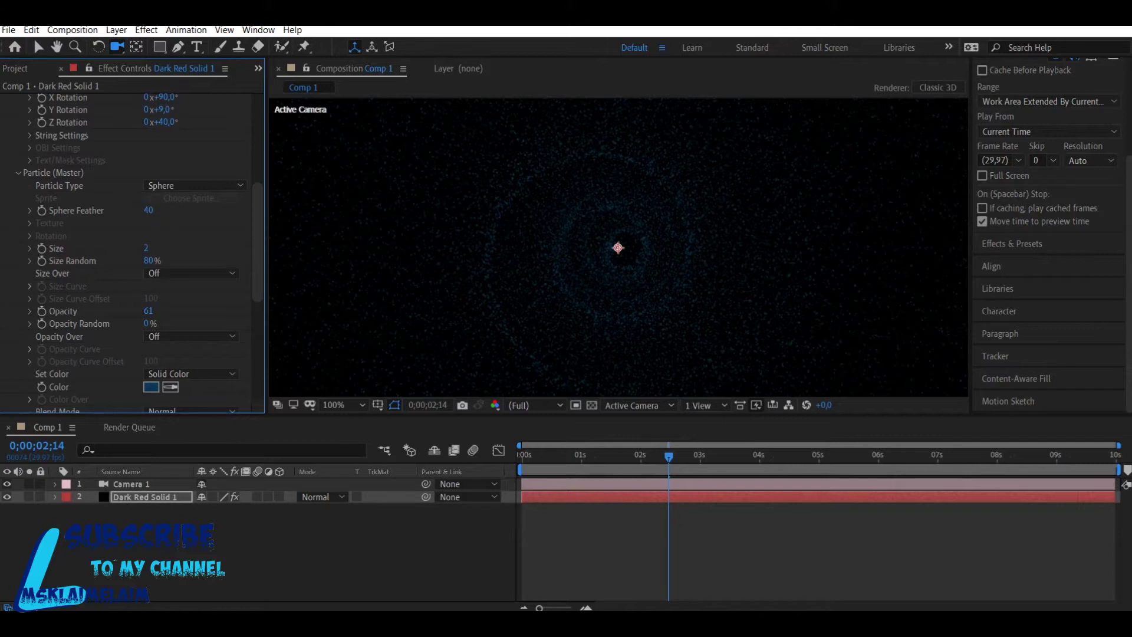
drag(669, 456, 551, 456)
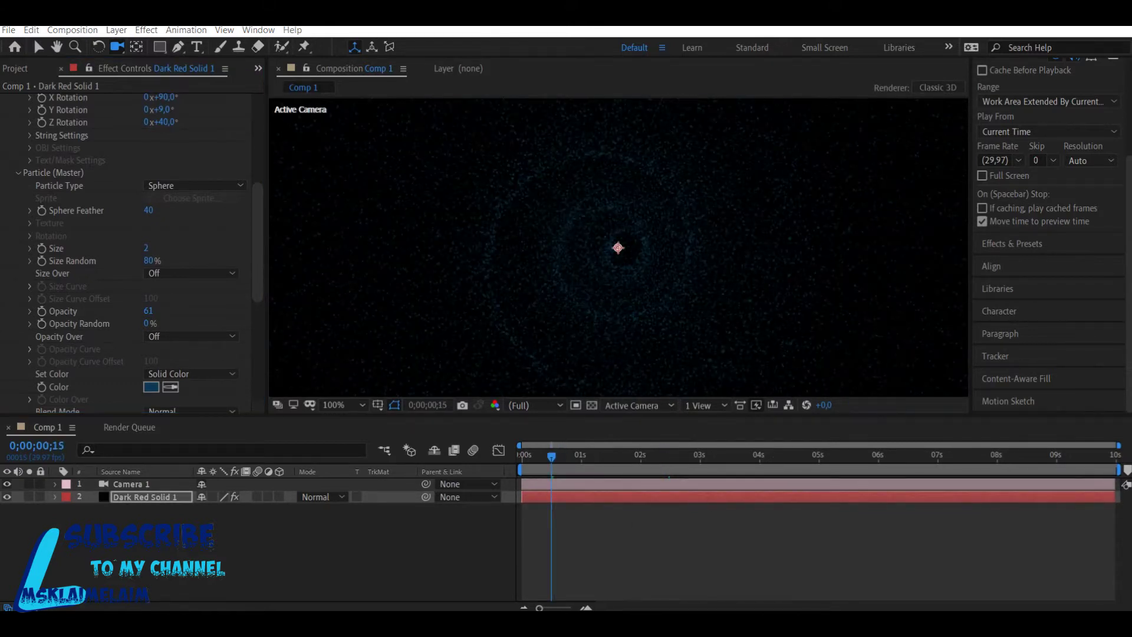
Set the particles' Sphere Feather to 0 and their Opacity to 100.
click(149, 210)
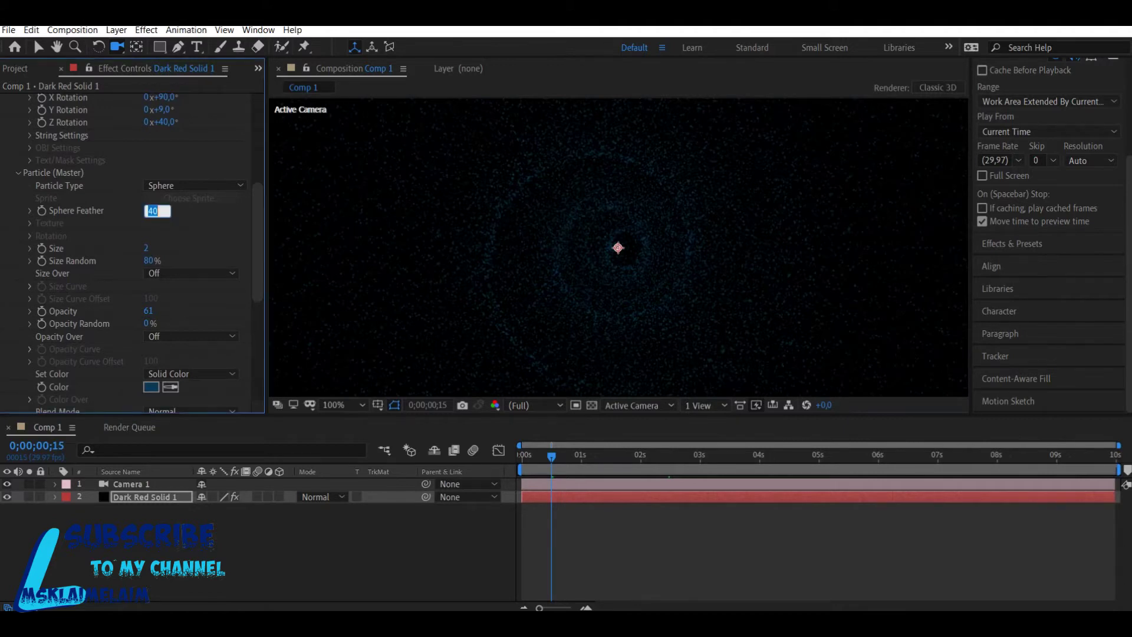
text(0)
key(Return)
click(148, 311)
text(100)
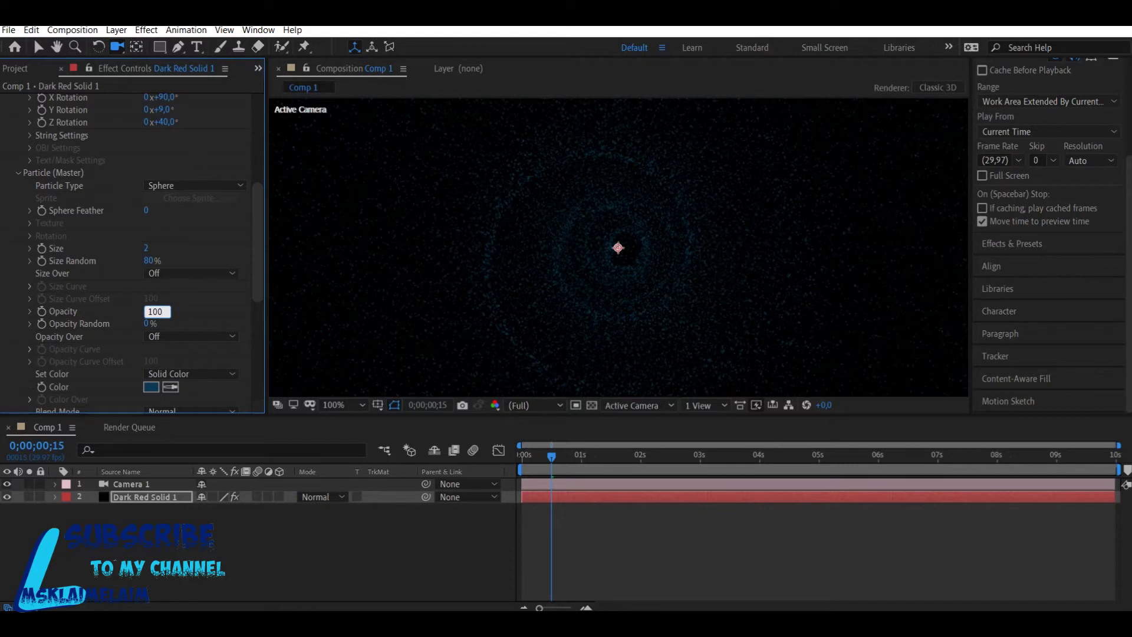
key(Return)
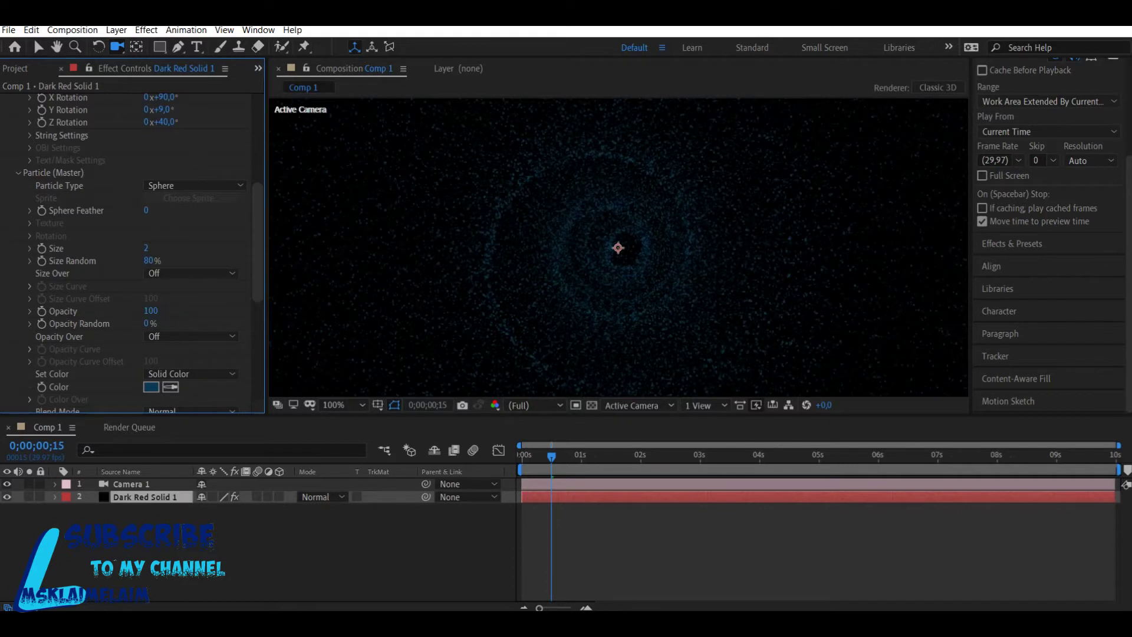
Set the particles' Opacity Random to 61% and change their color to a brighter blue.
click(146, 324)
text(61)
key(Return)
click(151, 387)
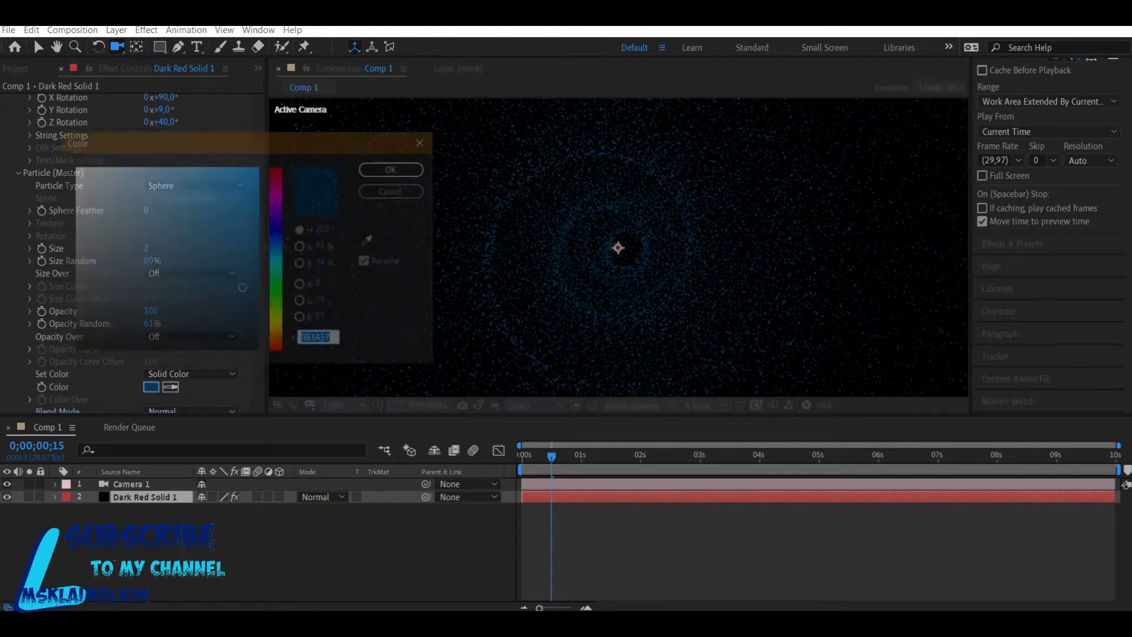
click(228, 207)
click(395, 168)
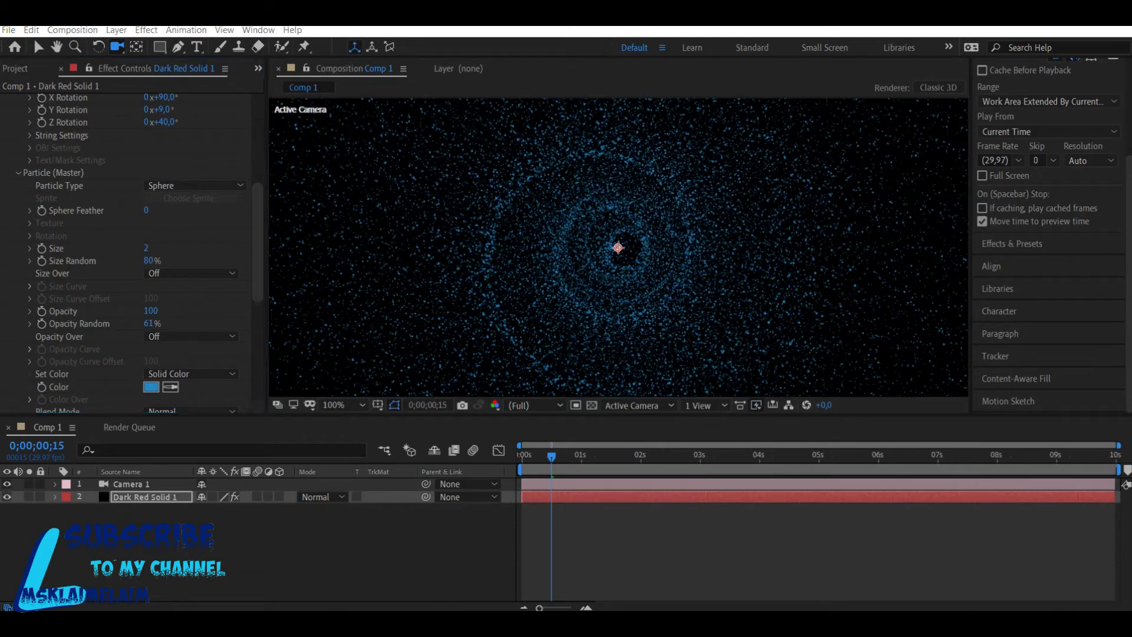
Set the particles' Size to 1 and the base form's Particles in Y to 272.
click(146, 249)
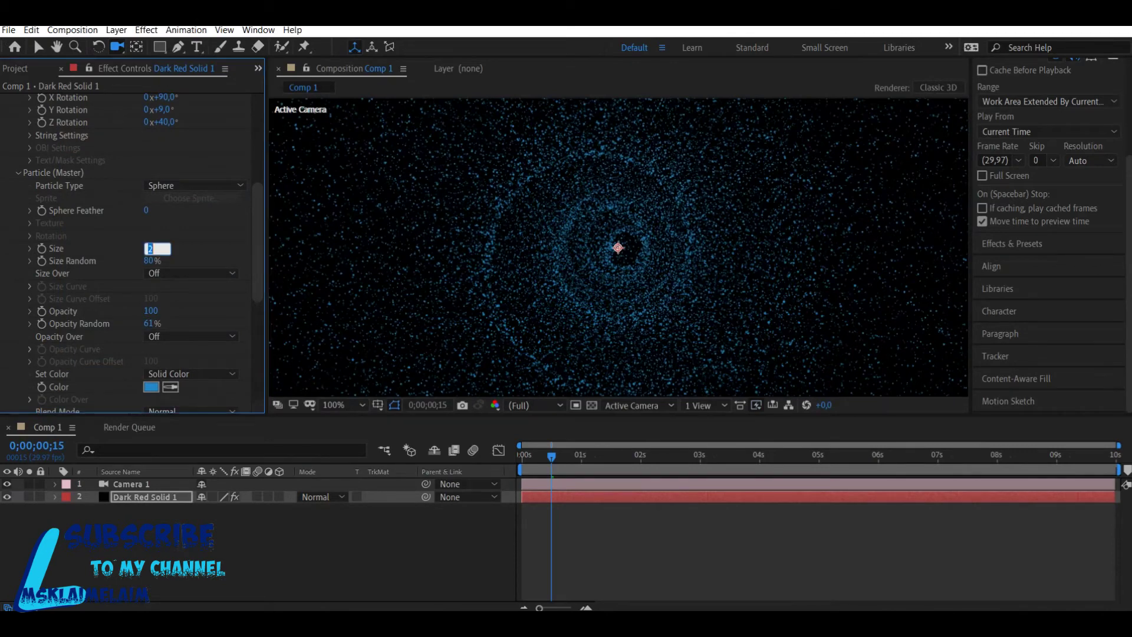
text(1)
key(Return)
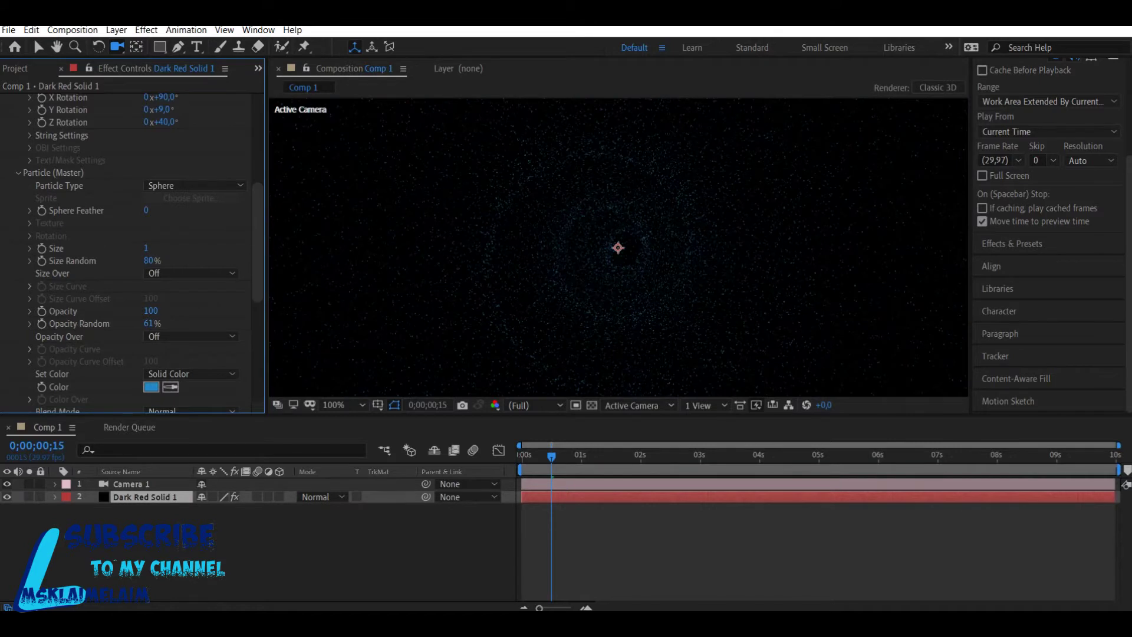
scroll(130, 248, up, 8)
click(151, 294)
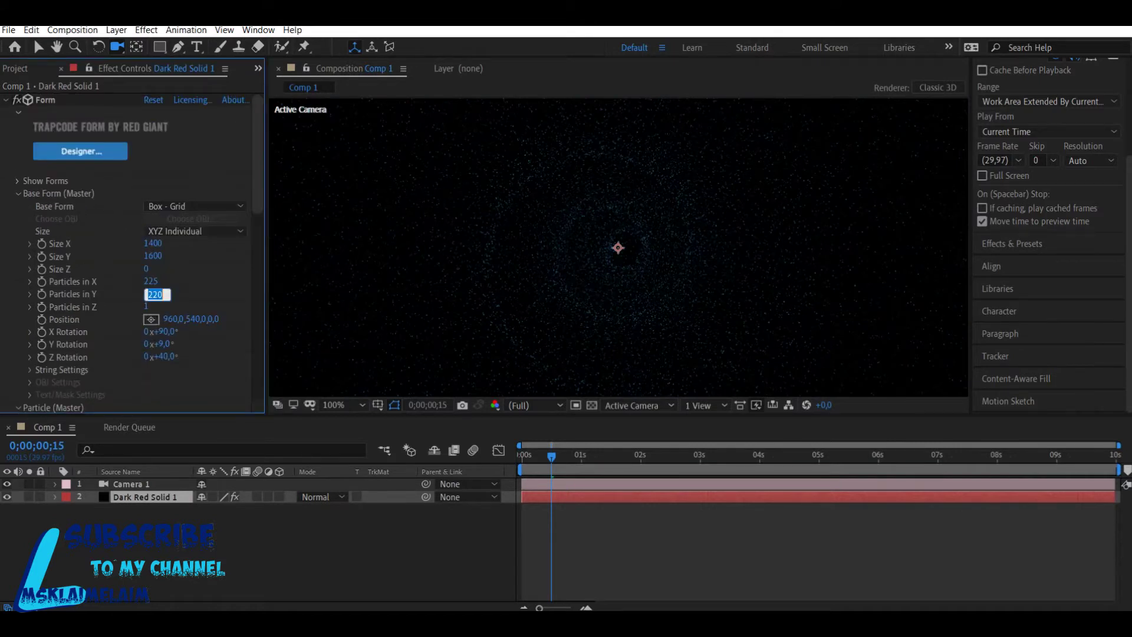
text(272)
key(Return)
Orbit the camera to view the twisted form from the side and move the playhead to about 0;00;02;03.
drag(618, 248, 727, 291)
drag(618, 248, 642, 244)
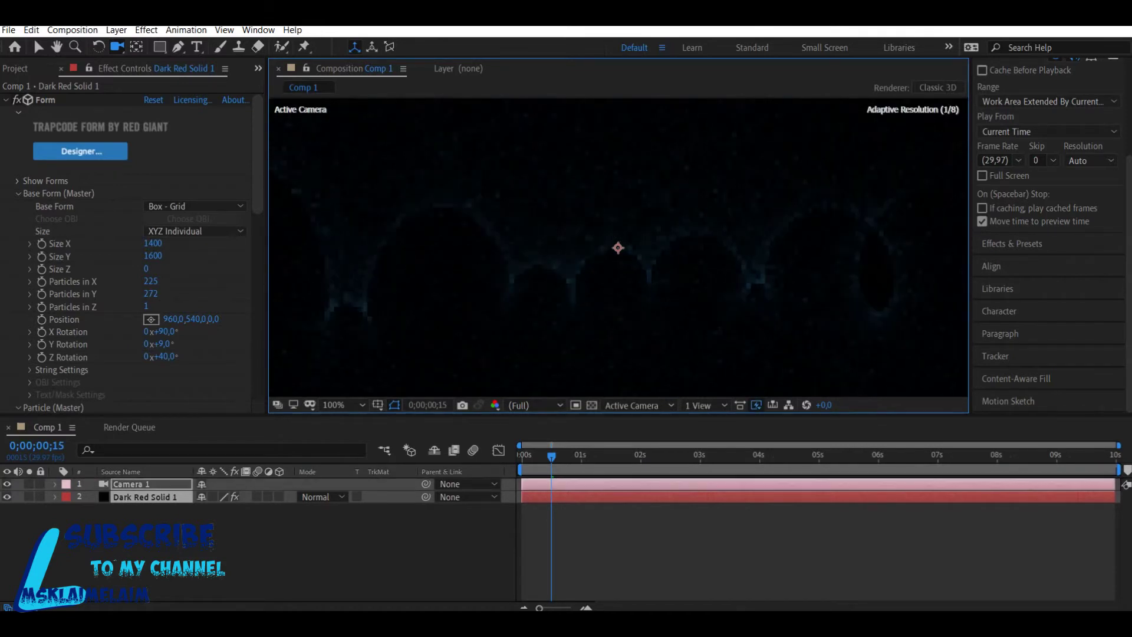
key(F2)
drag(552, 455, 646, 456)
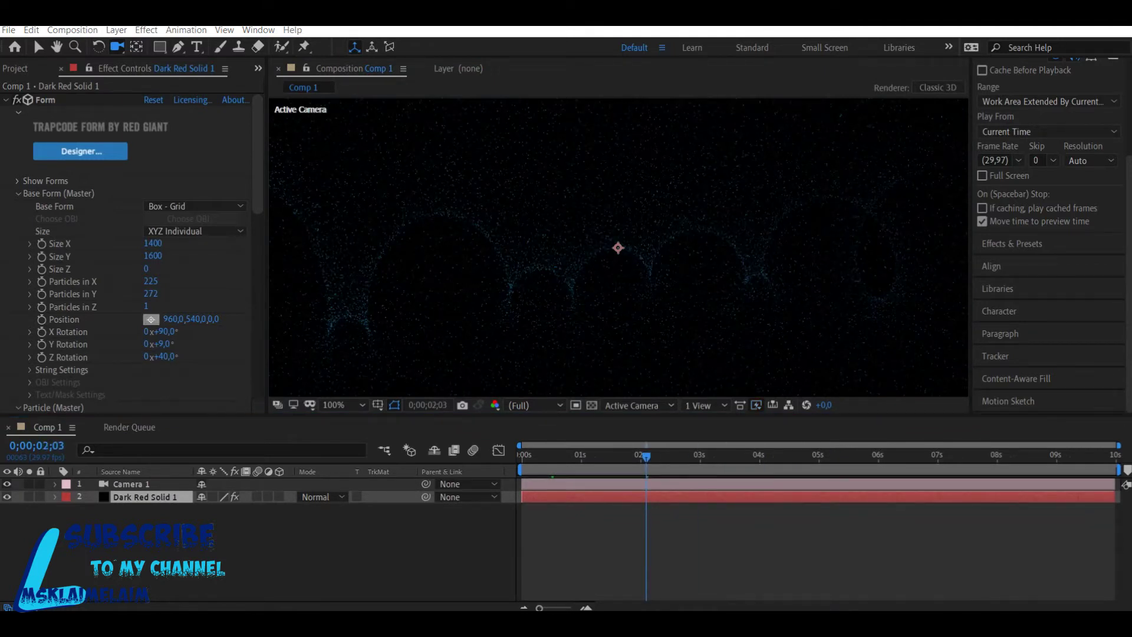
Try a Disperse value of 5 on the form.
scroll(127, 248, down, 10)
scroll(127, 247, down, 4)
click(146, 283)
text(5)
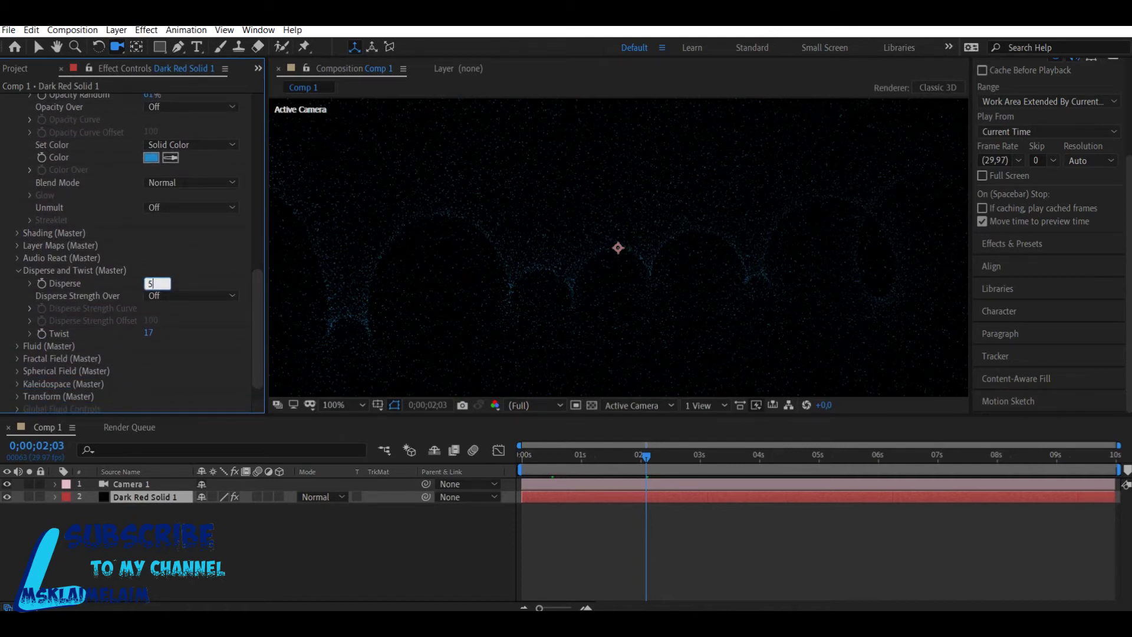
key(Return)
scroll(130, 253, up, 10)
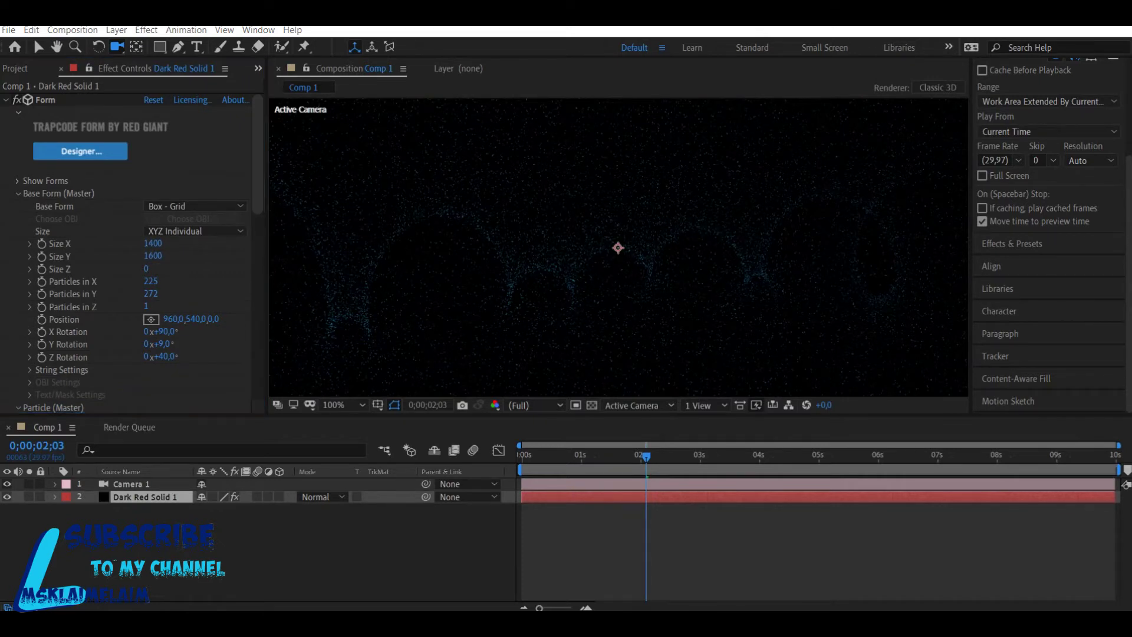
Set the form's Disperse to 0 and move the playhead to about 0;00;00;18.
scroll(130, 254, down, 10)
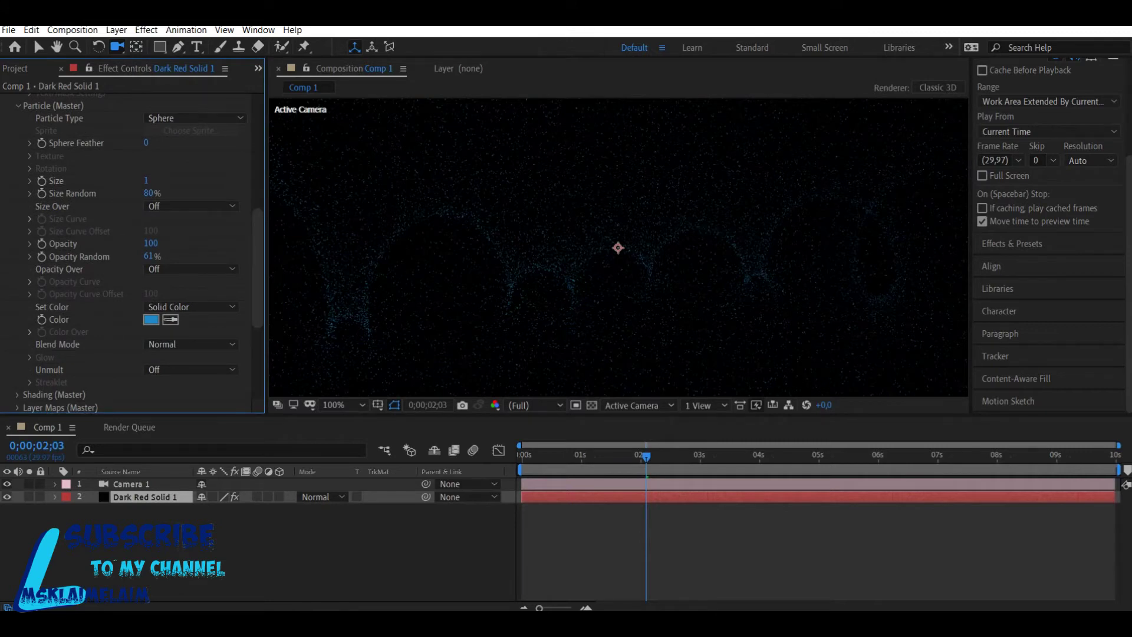
scroll(129, 254, down, 5)
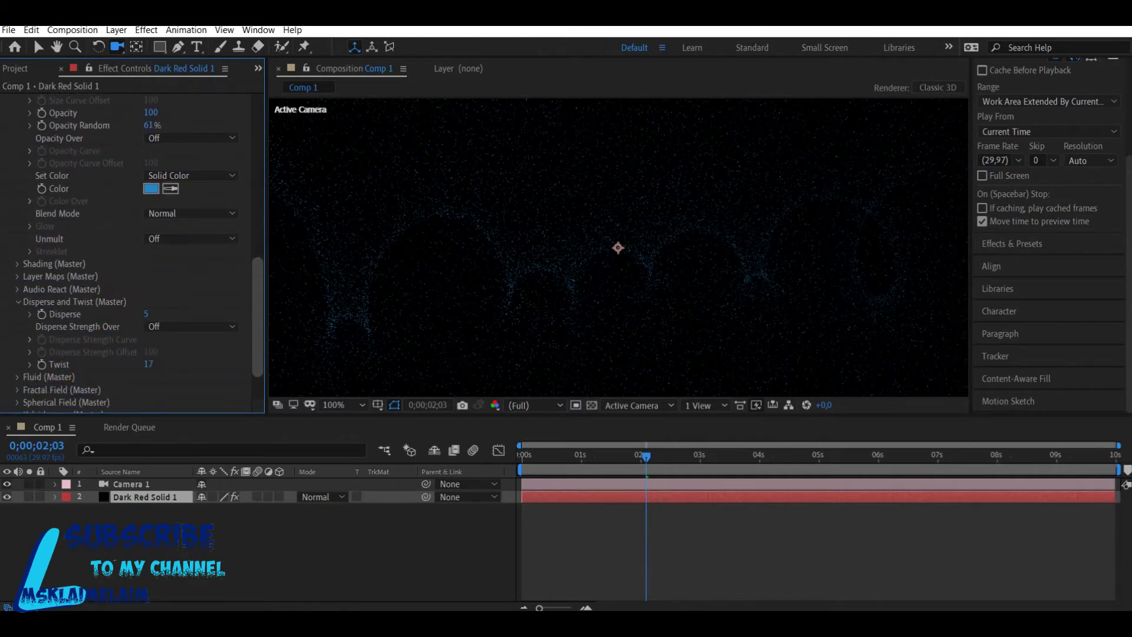
click(147, 314)
text(0)
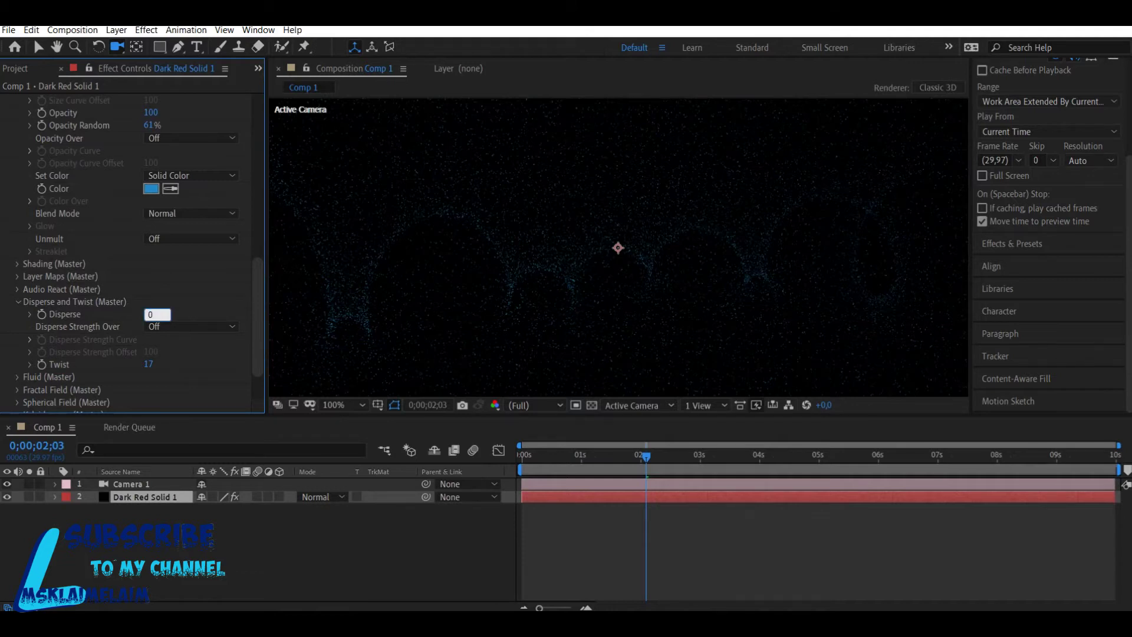
key(Return)
drag(646, 456, 557, 455)
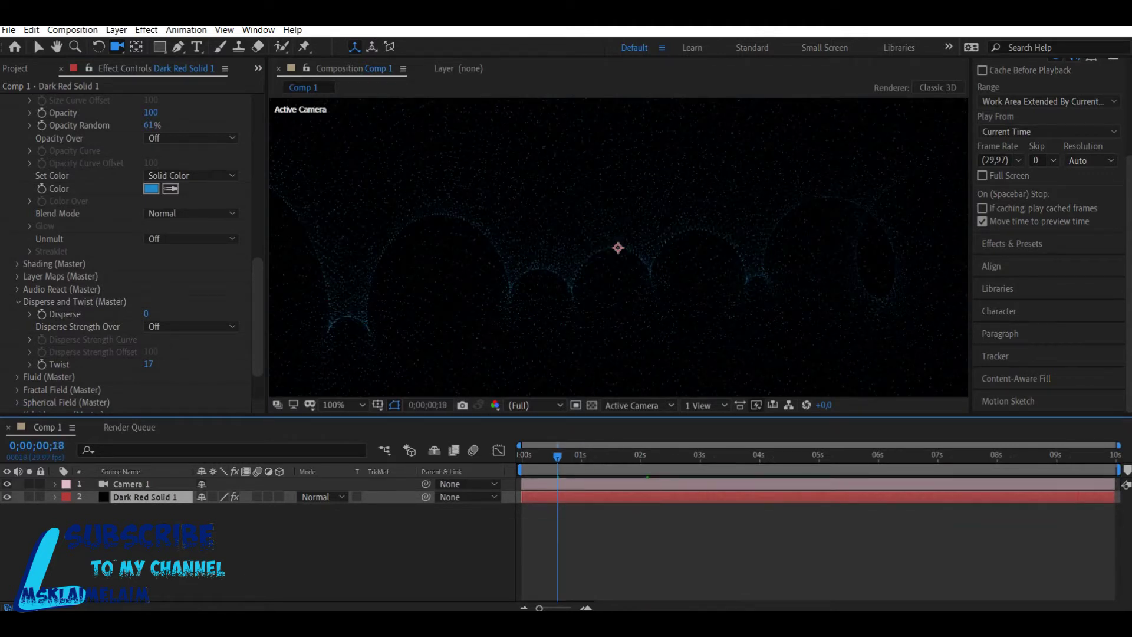
Reveal Camera 1's Transform properties and add a Position keyframe at the first frame.
click(55, 484)
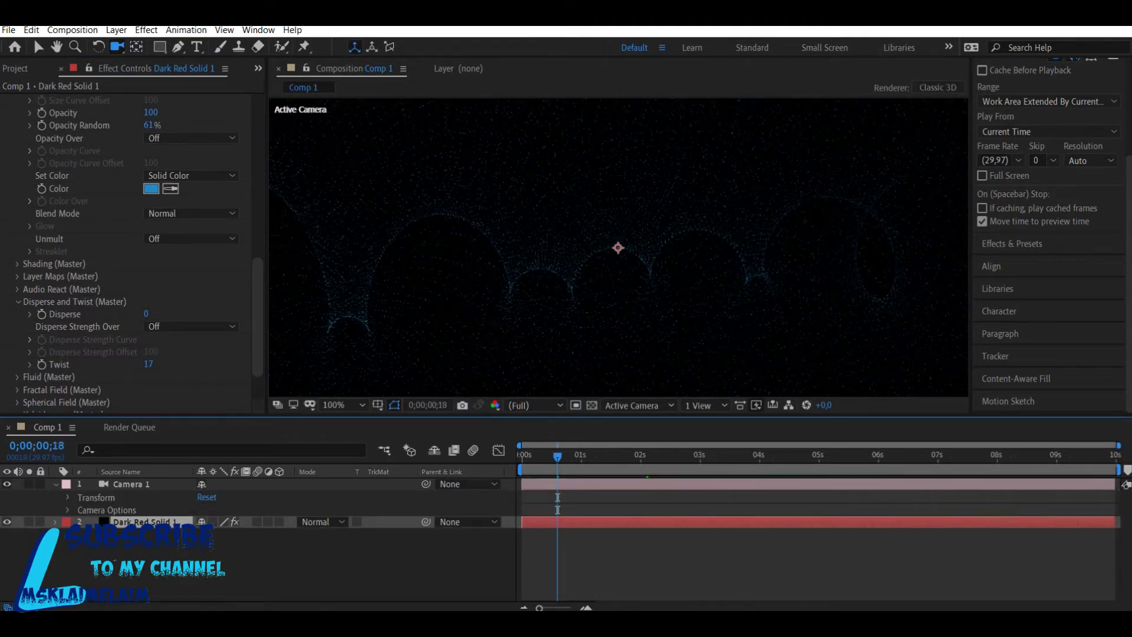
click(68, 498)
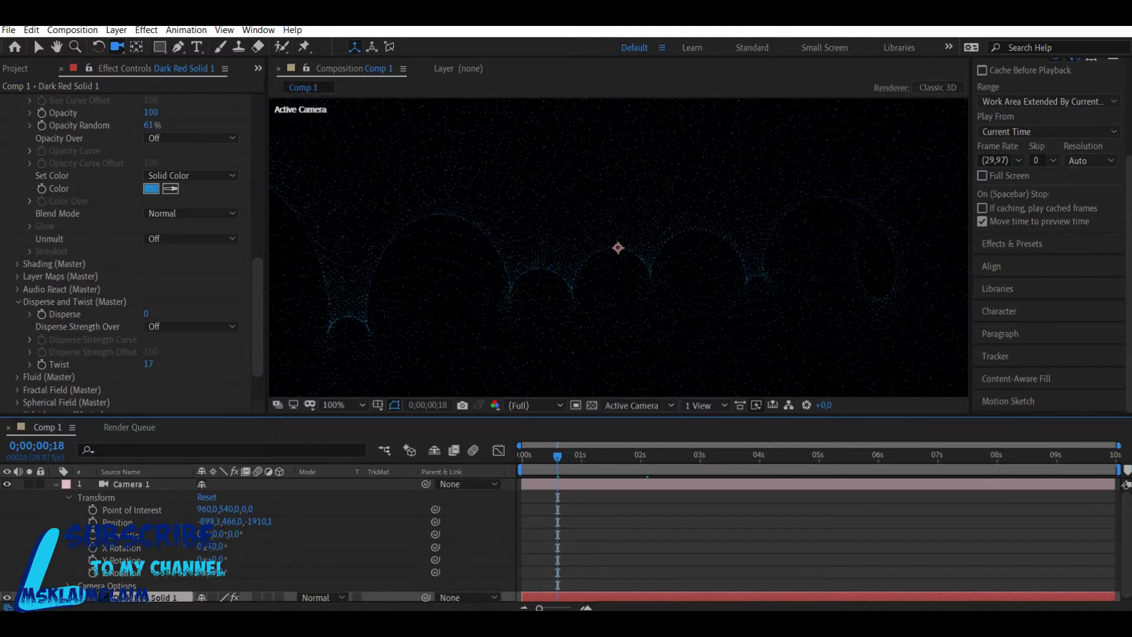
key(Home)
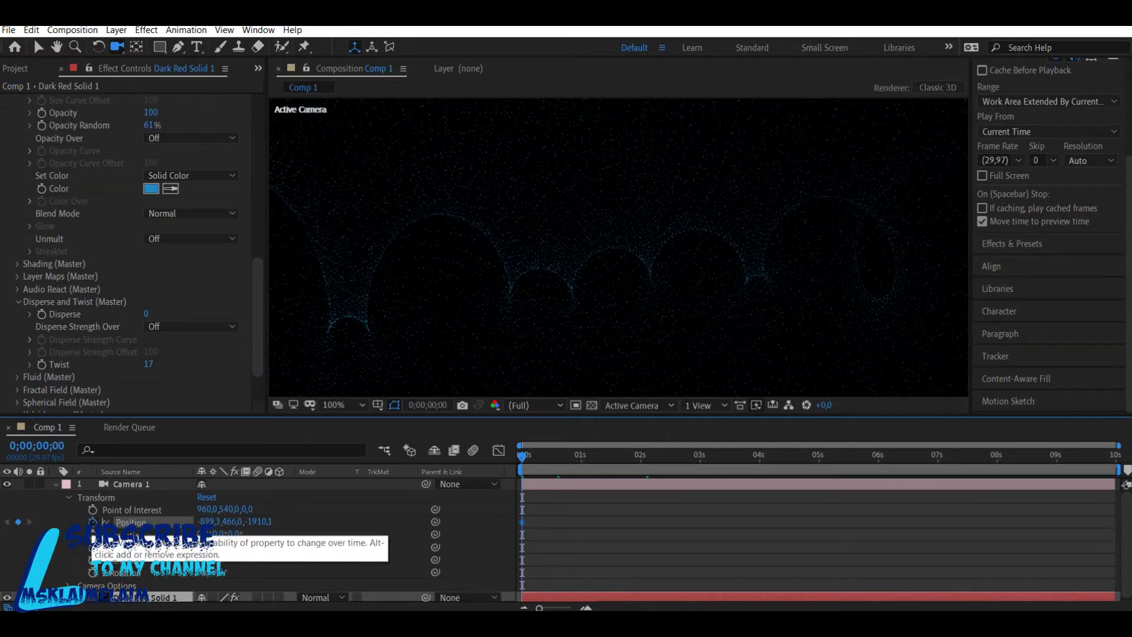
click(93, 522)
At 0;00;09;29, orbit the camera to look along the spiral for a second Position keyframe, and preview the move.
drag(522, 456, 1114, 456)
drag(649, 248, 319, 230)
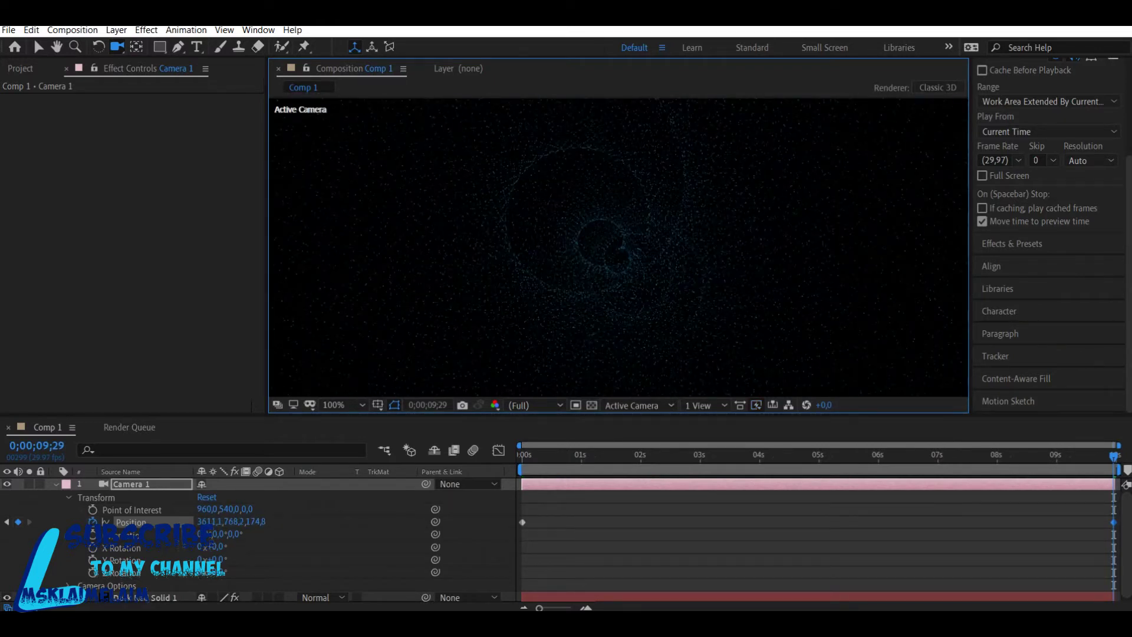
drag(618, 248, 637, 263)
key(space)
drag(657, 456, 524, 457)
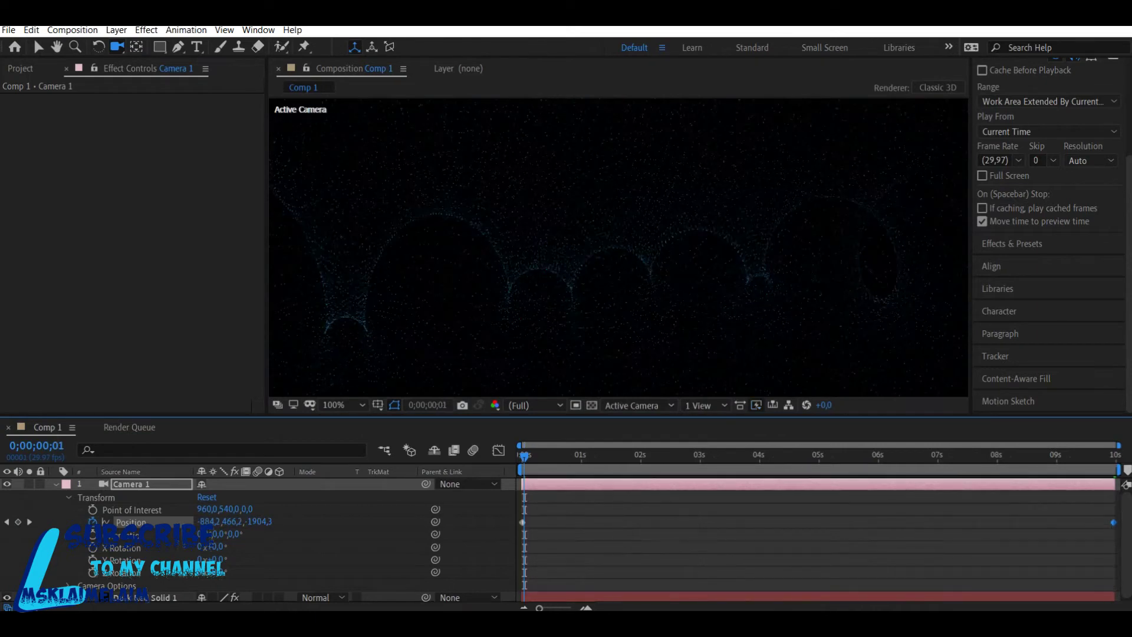
Turn on Depth of Field in Camera 1's Camera Options and check the effect by scrubbing through the composition.
click(68, 497)
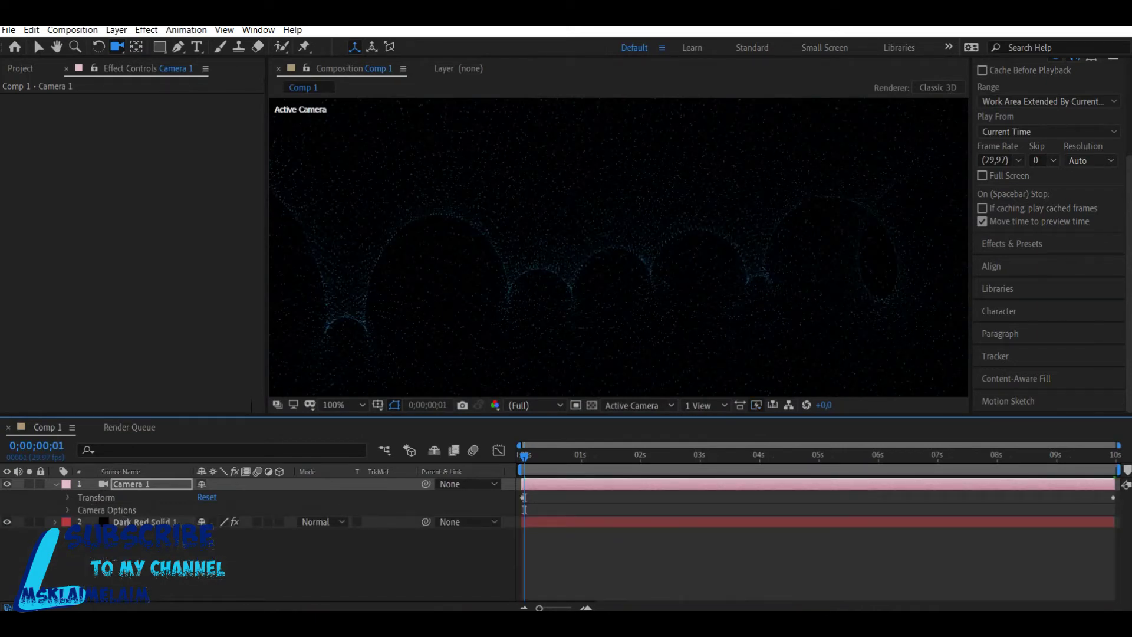
click(68, 511)
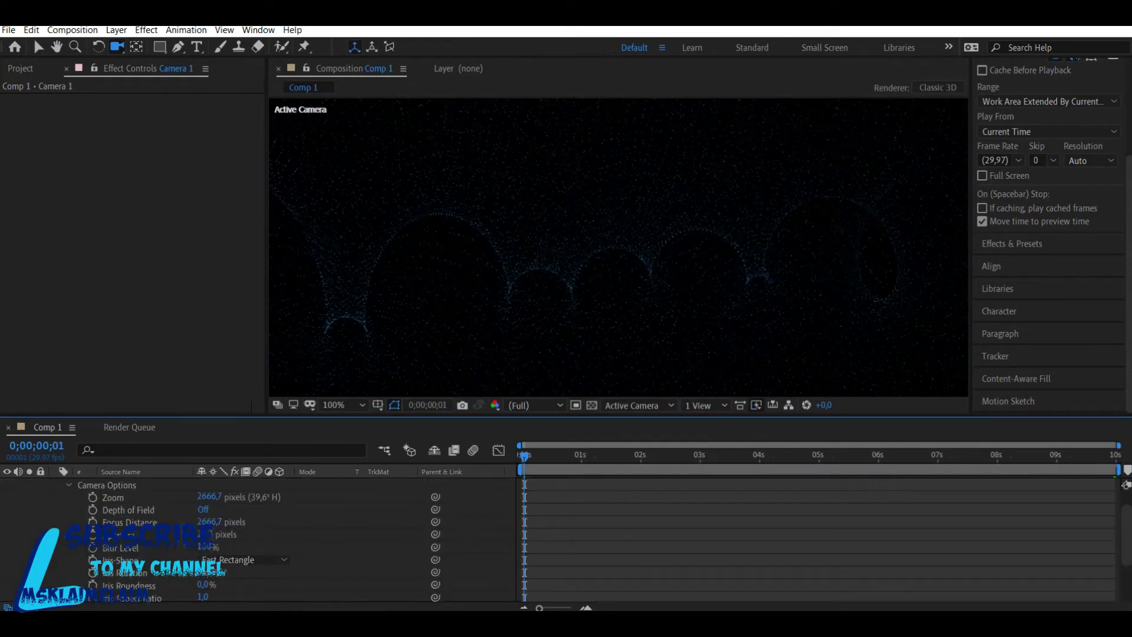
click(203, 509)
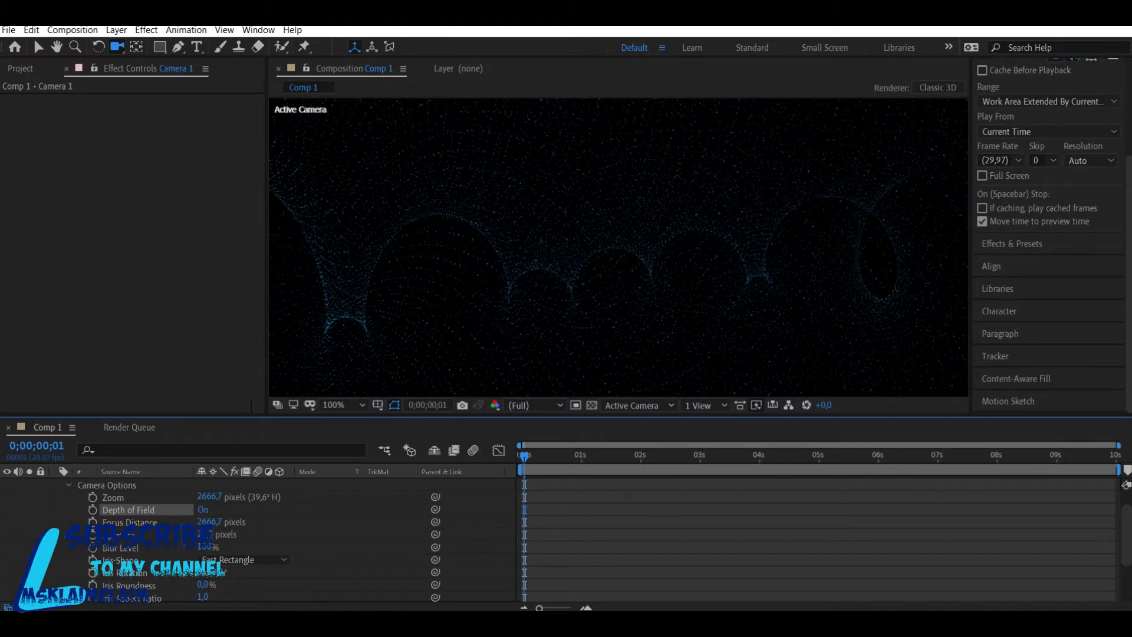
drag(524, 456, 727, 456)
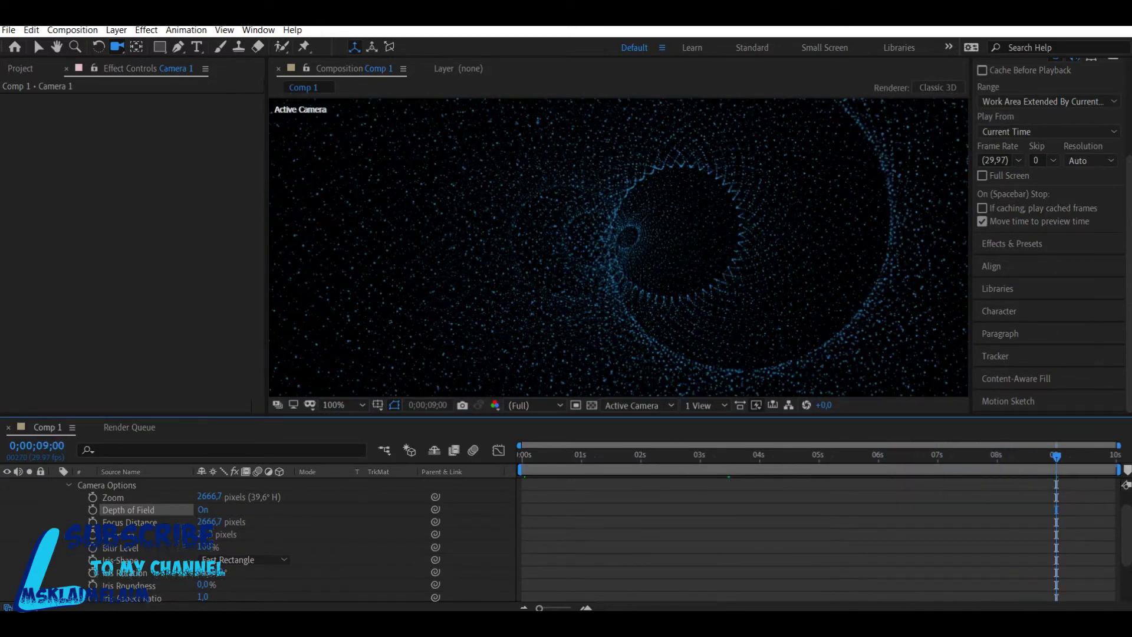
drag(1056, 455, 522, 455)
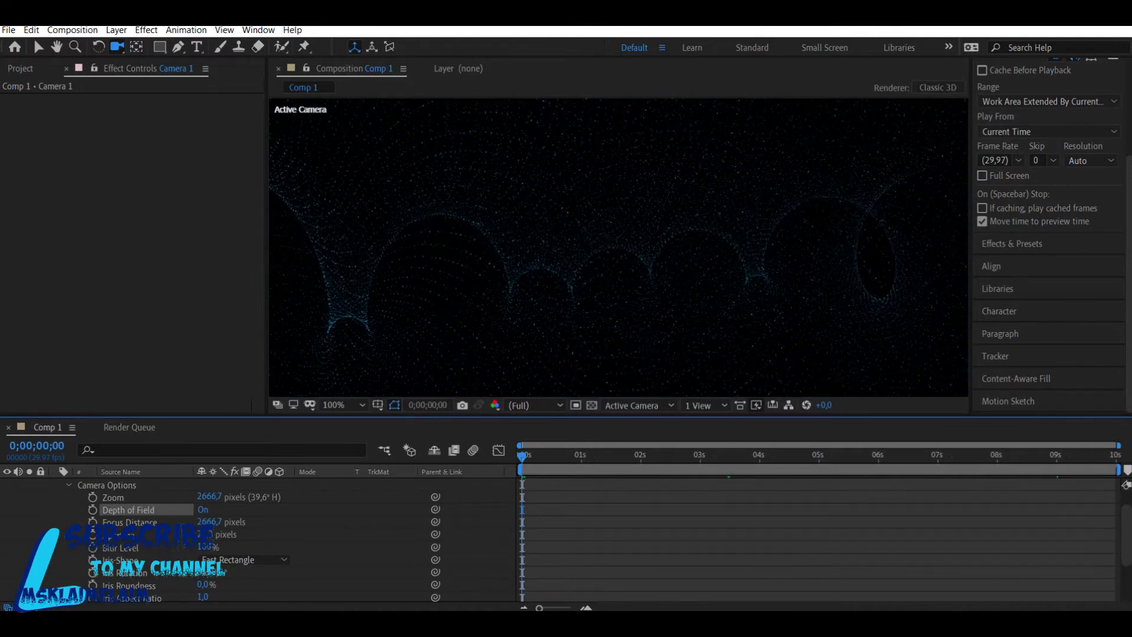
Change Camera 1's Aperture and set its Focus Distance to 1500 pixels.
click(213, 534)
text(00)
key(Return)
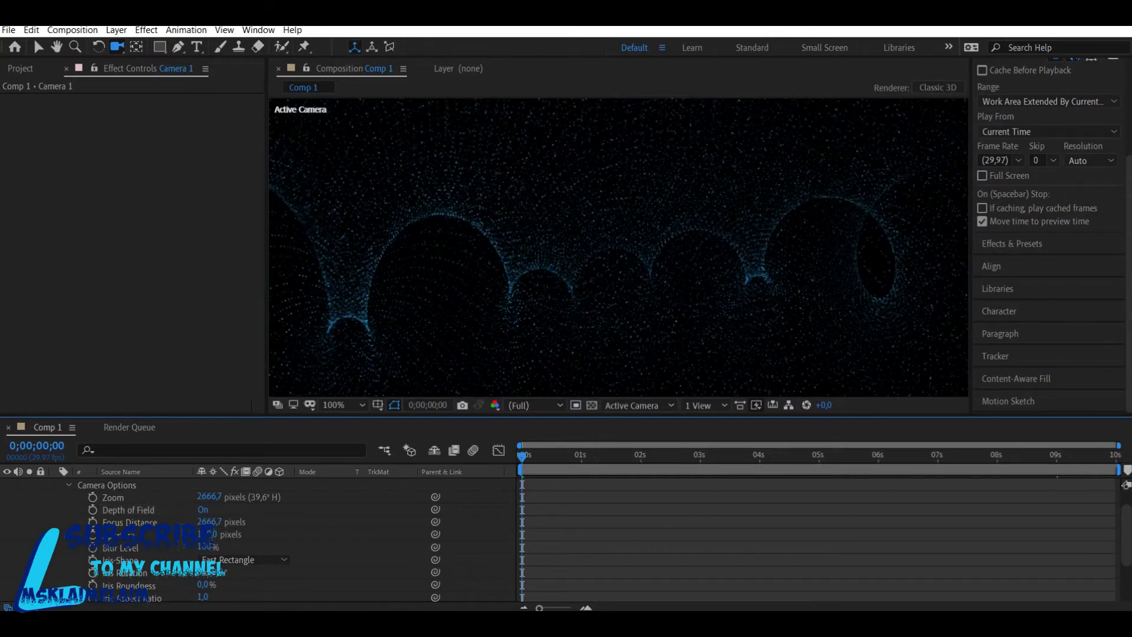
click(200, 522)
text(1500)
key(Return)
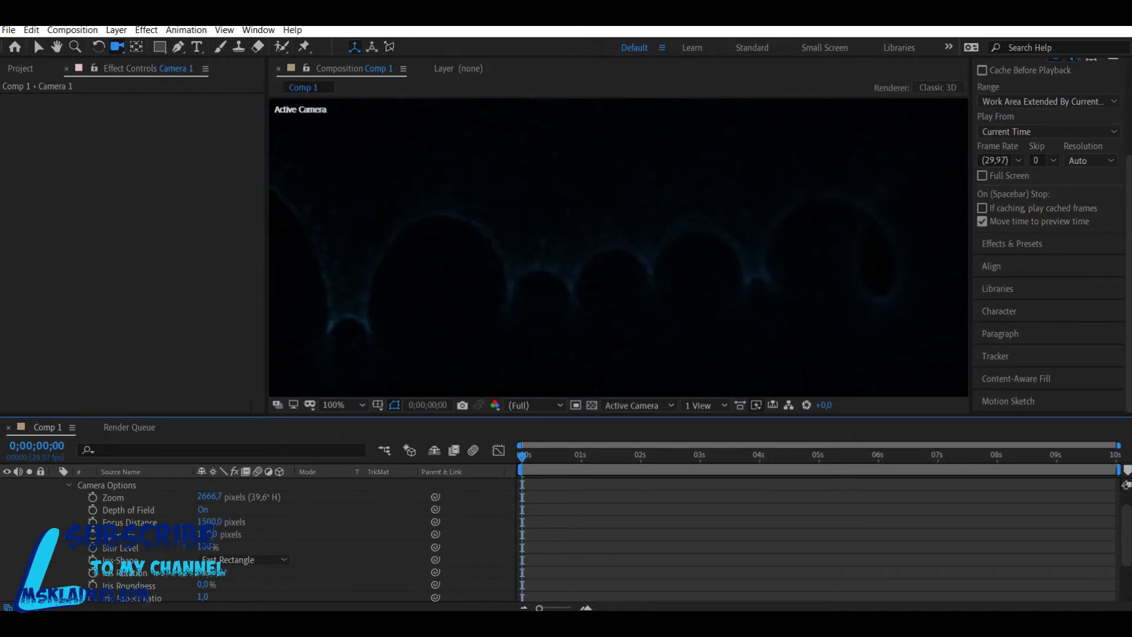
Preview the camera move through the composition and set Camera 1's Aperture to 50 pixels.
key(space)
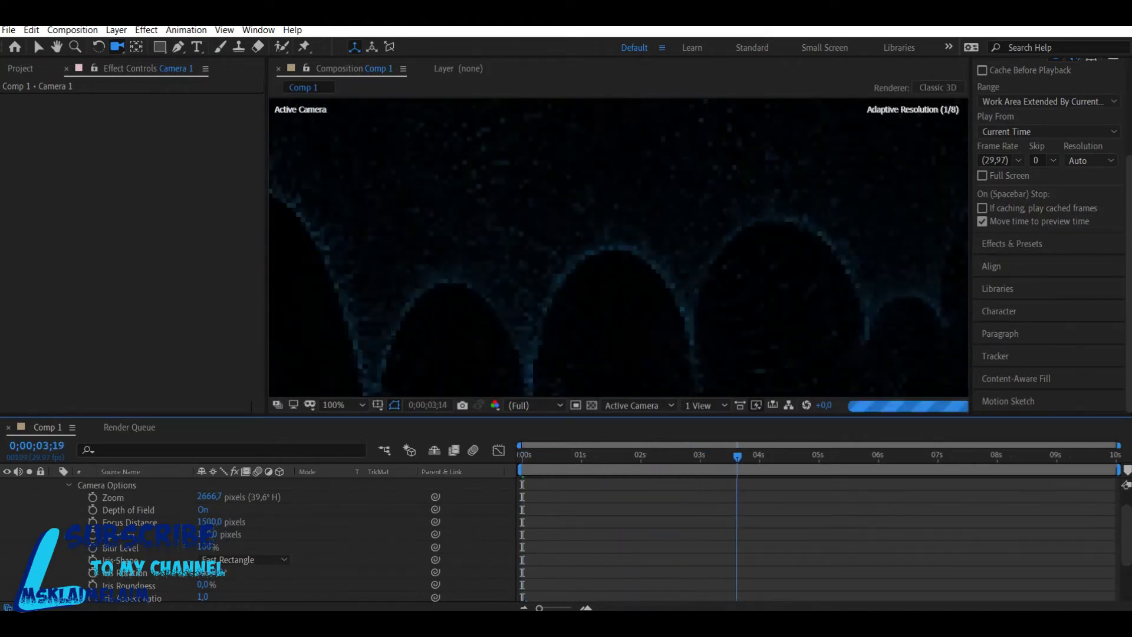
key(space)
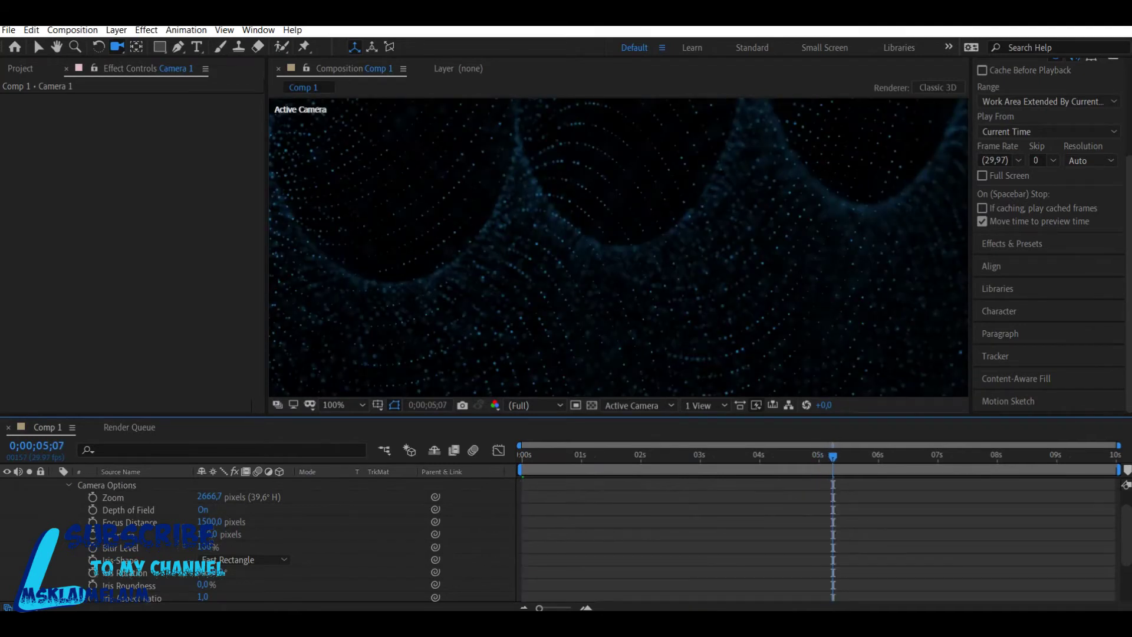
key(space)
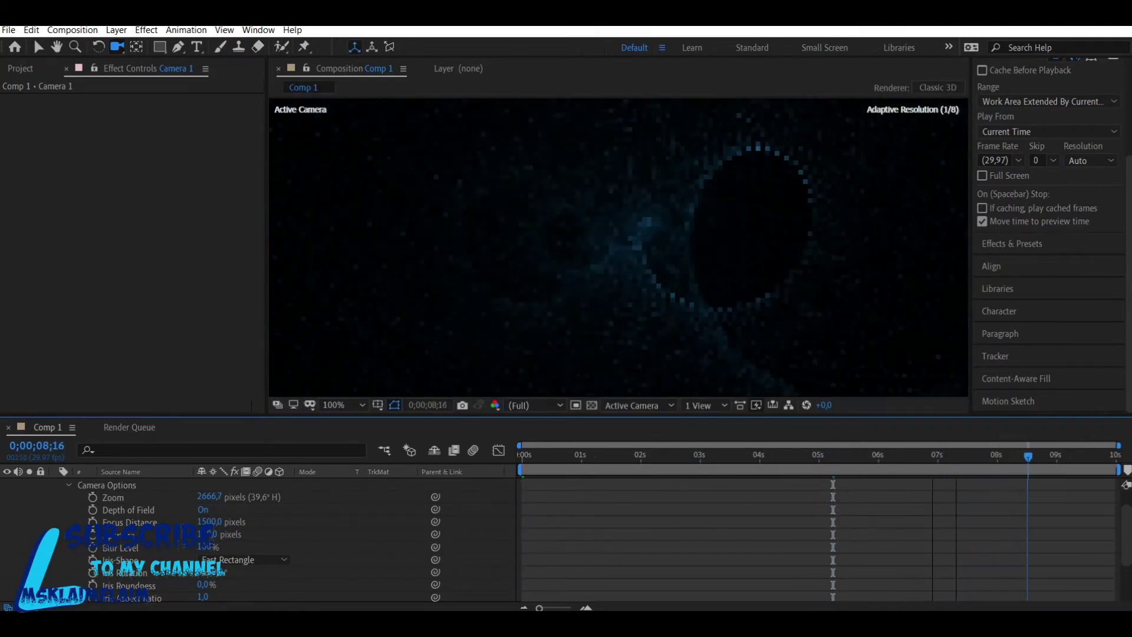
key(space)
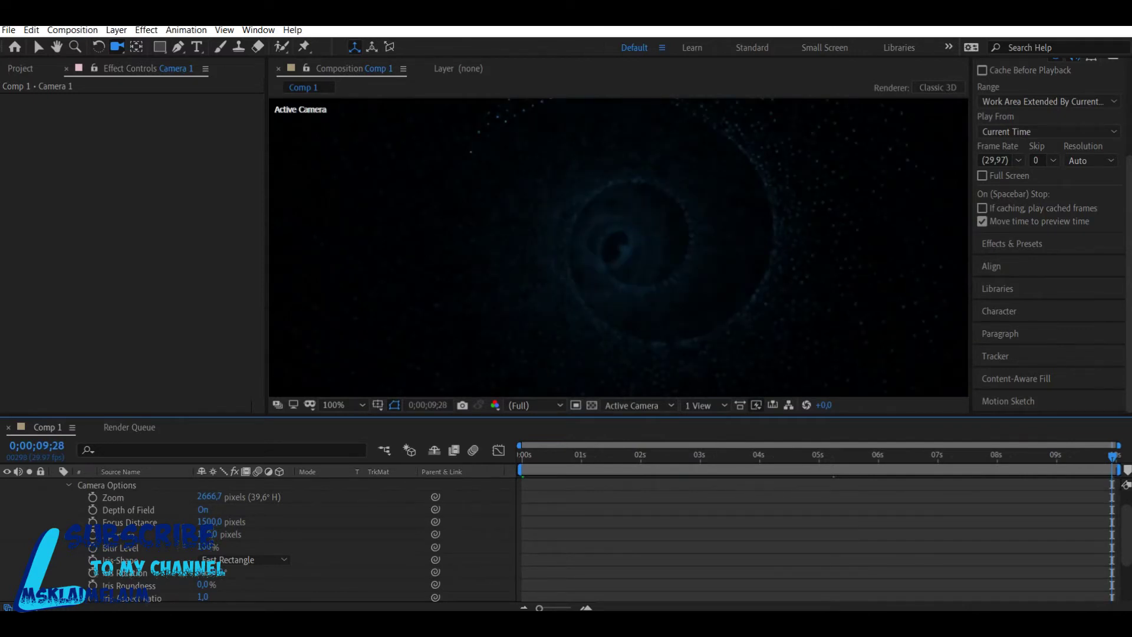
click(209, 522)
click(210, 534)
text(50)
key(Return)
Set the preview Range to Work Area and play the animation from the first frame.
drag(1112, 457, 522, 457)
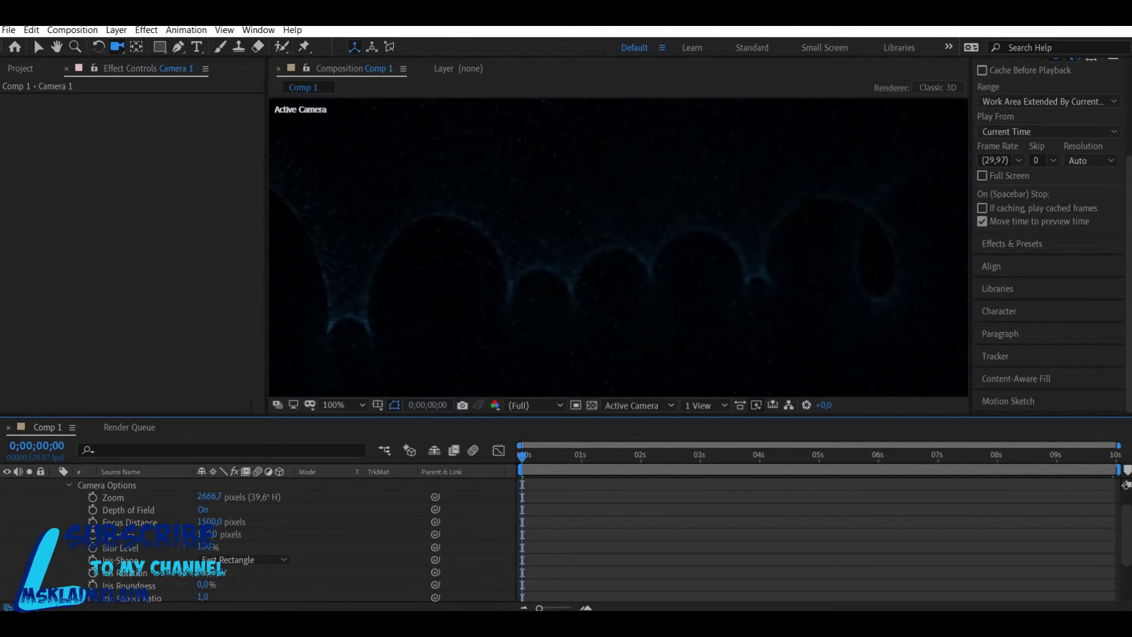
click(1048, 101)
scroll(1049, 236, up, 3)
click(1047, 105)
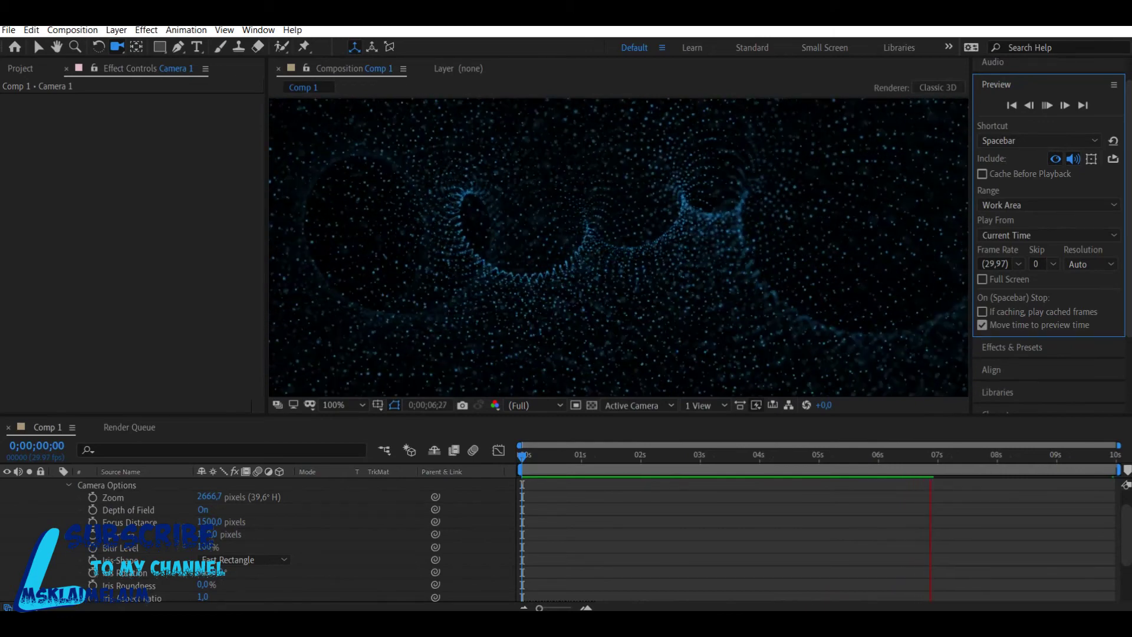
key(space)
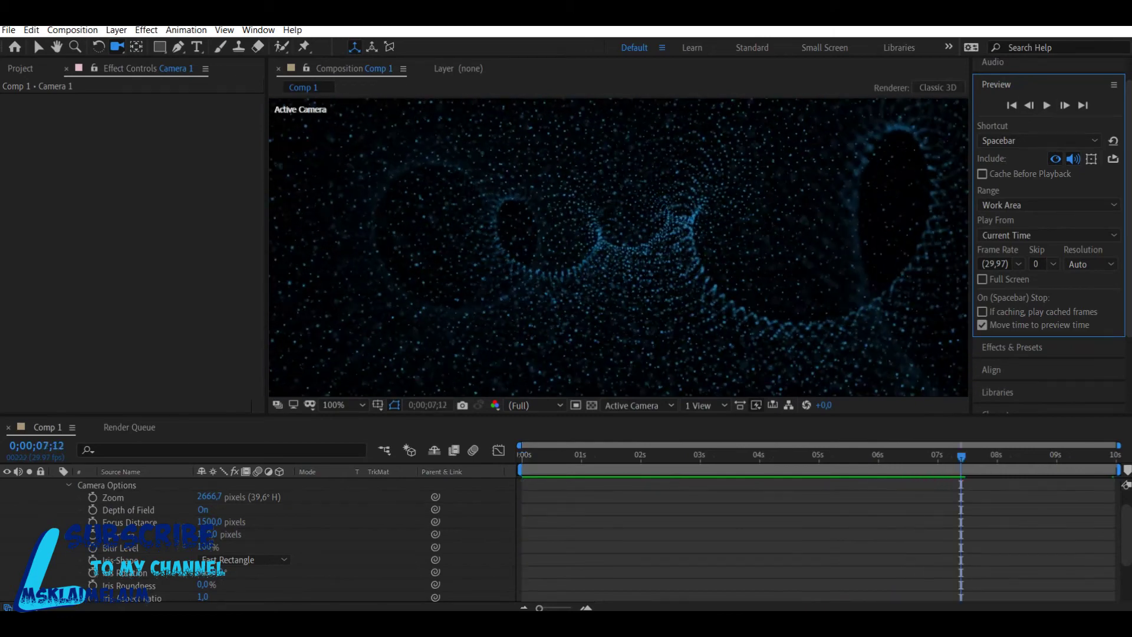
key(Home)
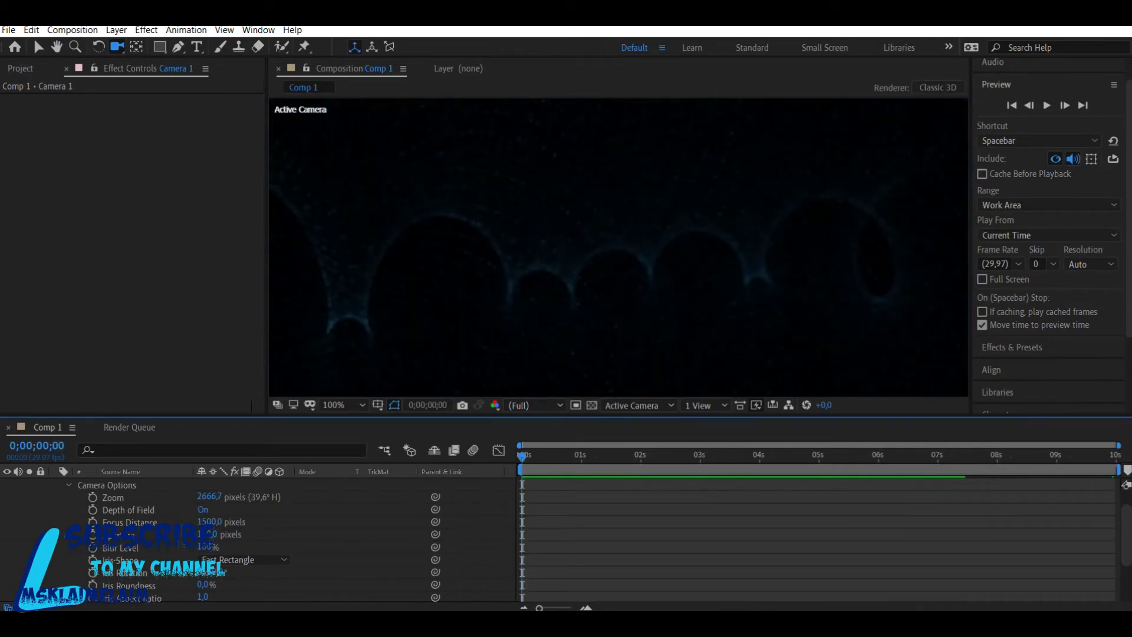
Try a shorter Focus Distance on Camera 1, and set it back to 1500 pixels.
drag(209, 522, 6, 522)
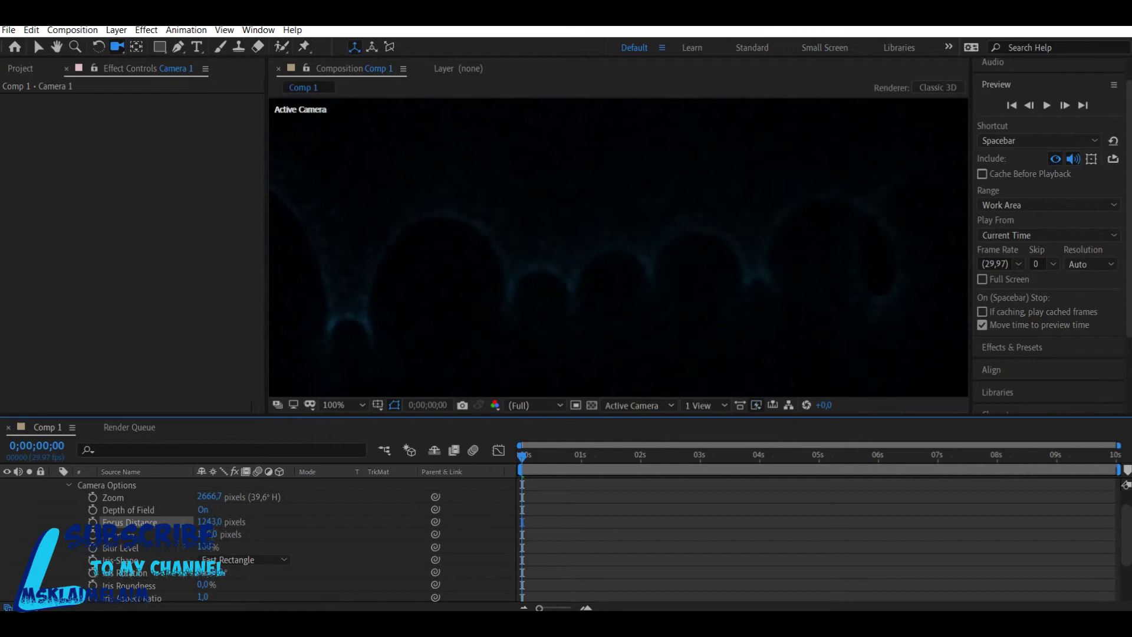
drag(210, 522, 121, 522)
click(209, 522)
click(209, 522)
text(1500)
key(Return)
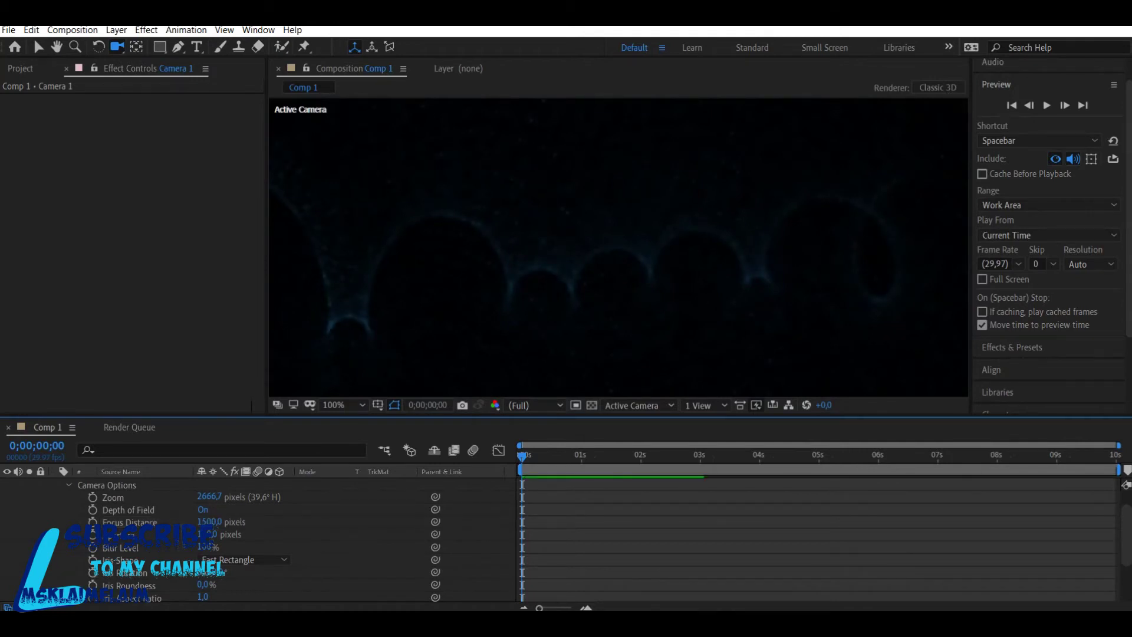
Preview the composition, collapse Camera 1's properties and select the Dark Red Solid 1 layer.
key(space)
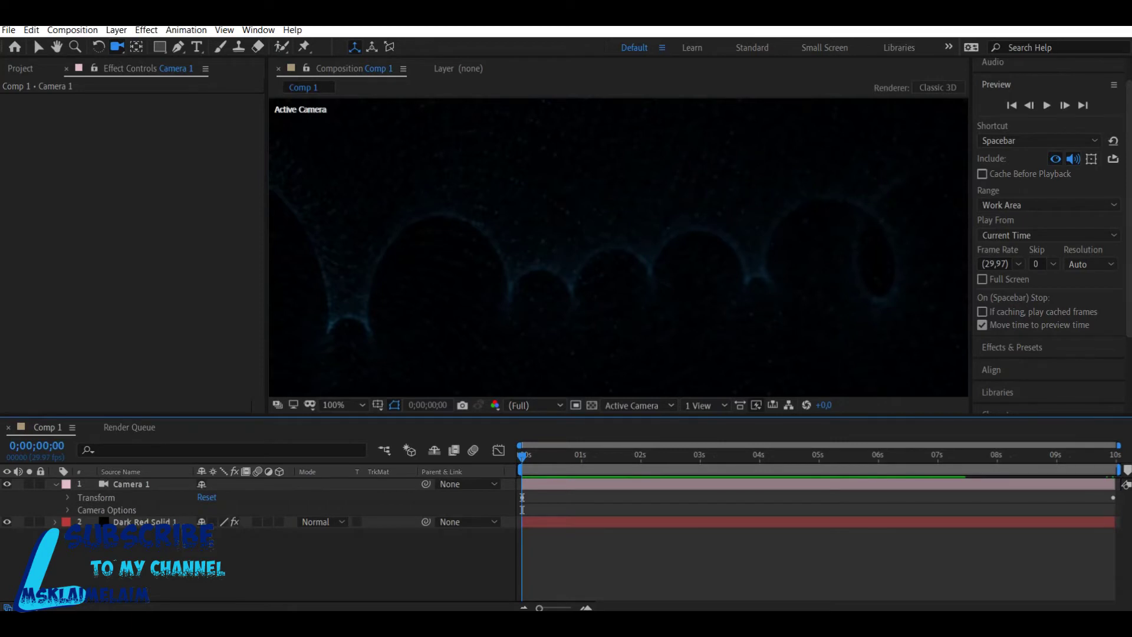
click(55, 484)
click(144, 497)
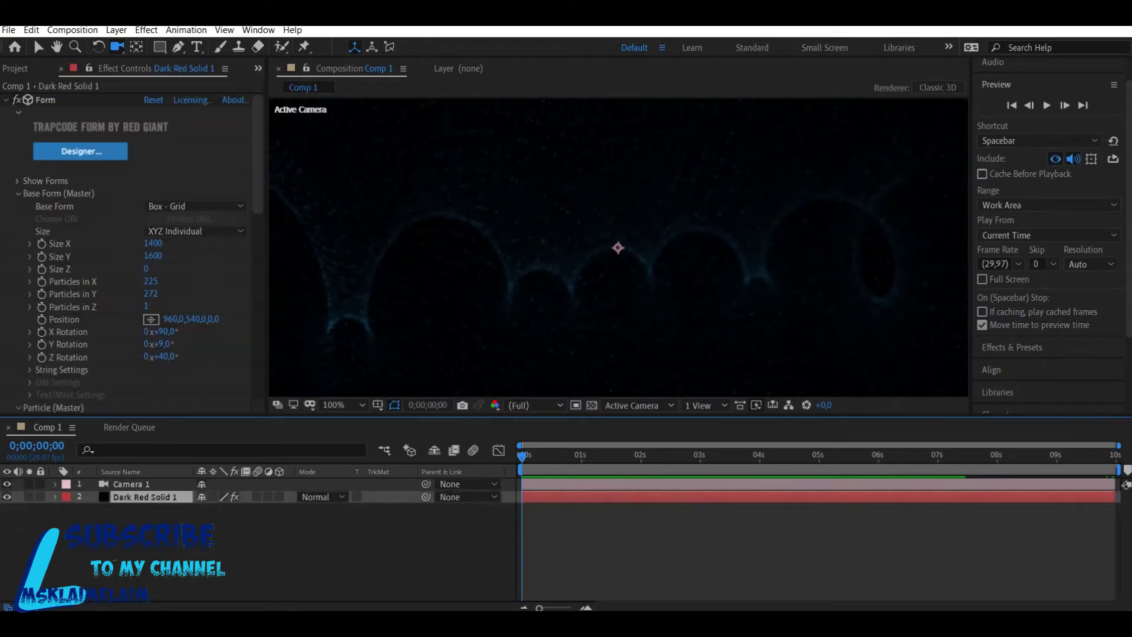
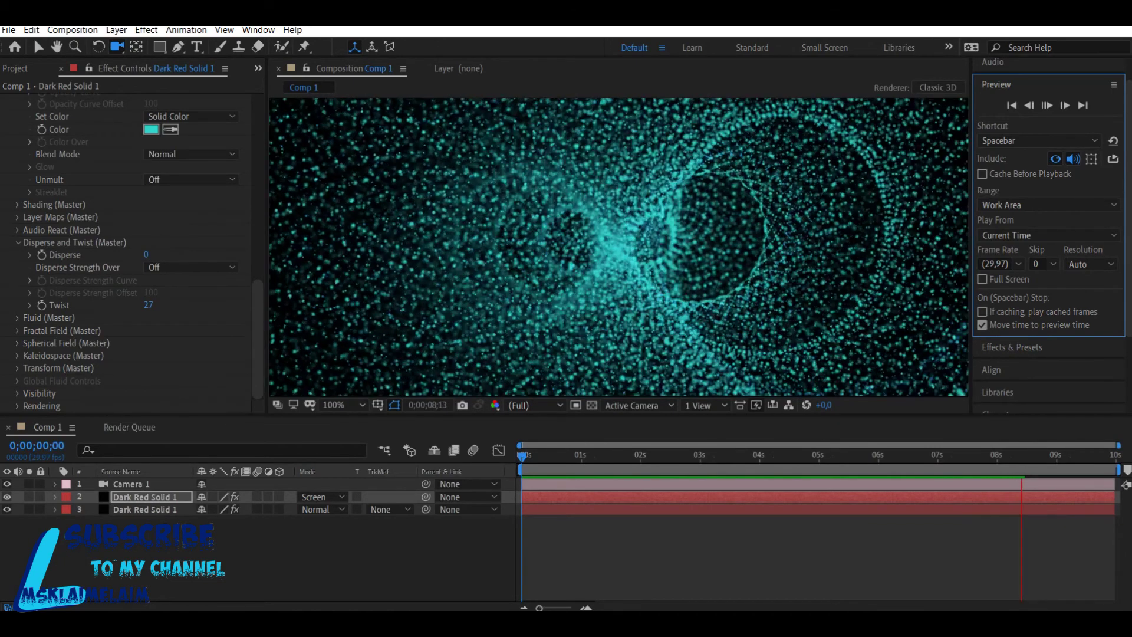
Stop the preview and set Form's particle Size to 1 on the Dark Red Solid 1 copy in Screen mode.
key(space)
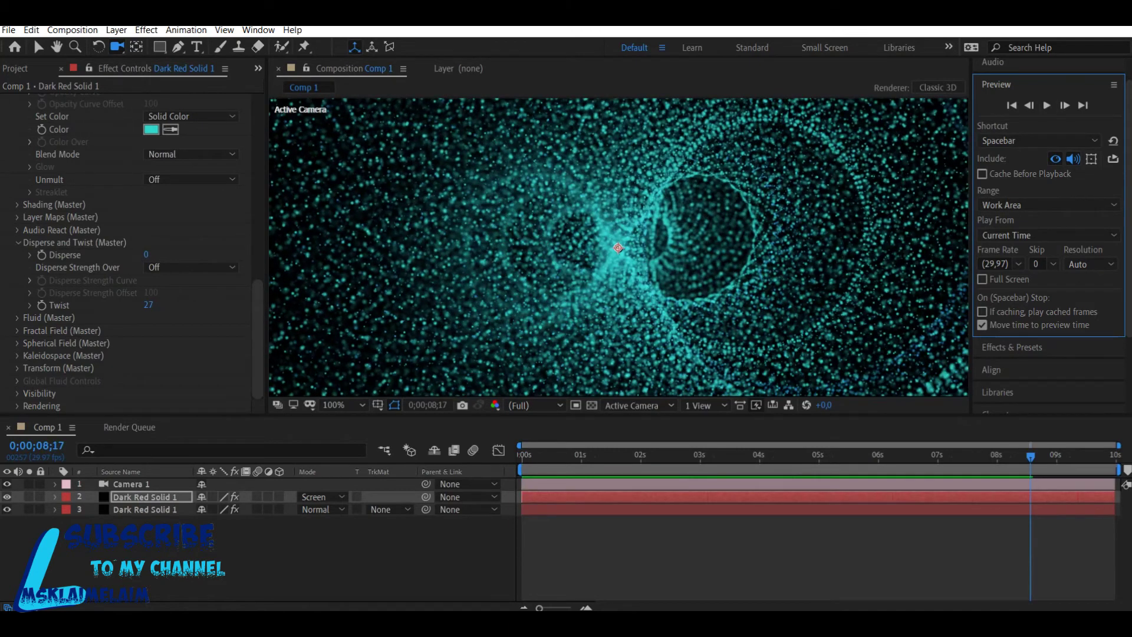
scroll(127, 254, up, 5)
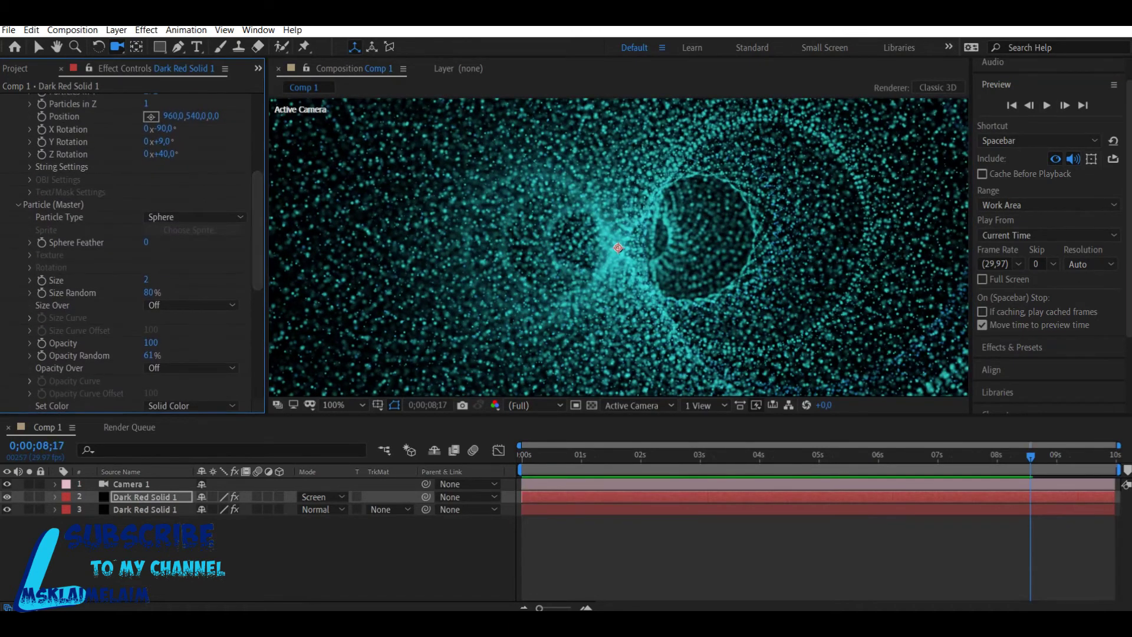
click(147, 280)
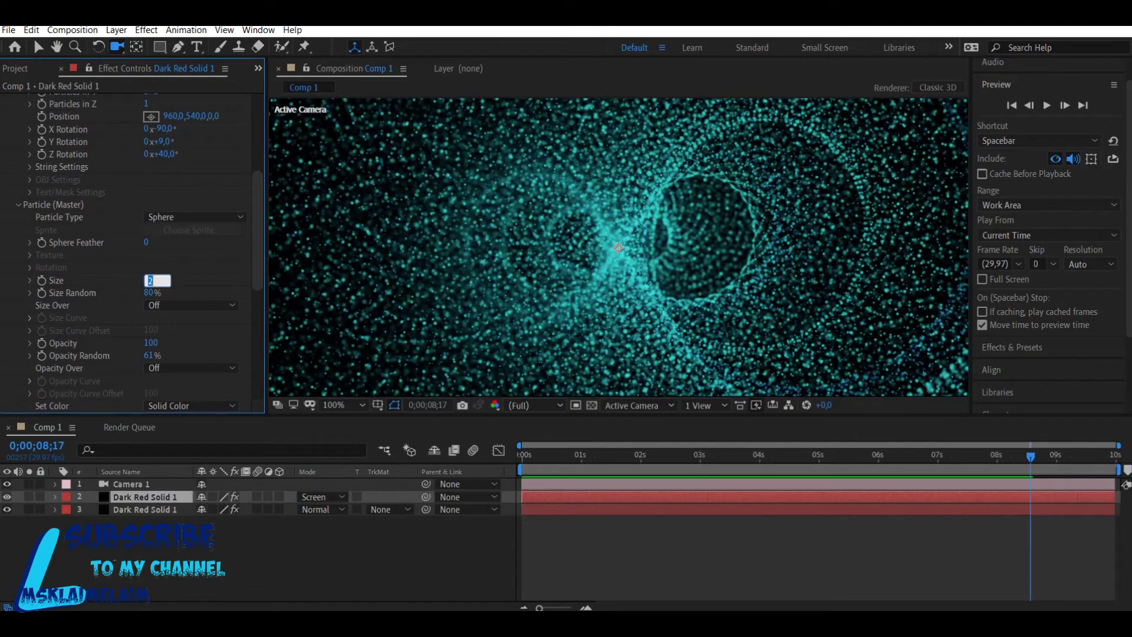
text(0,5)
key(Return)
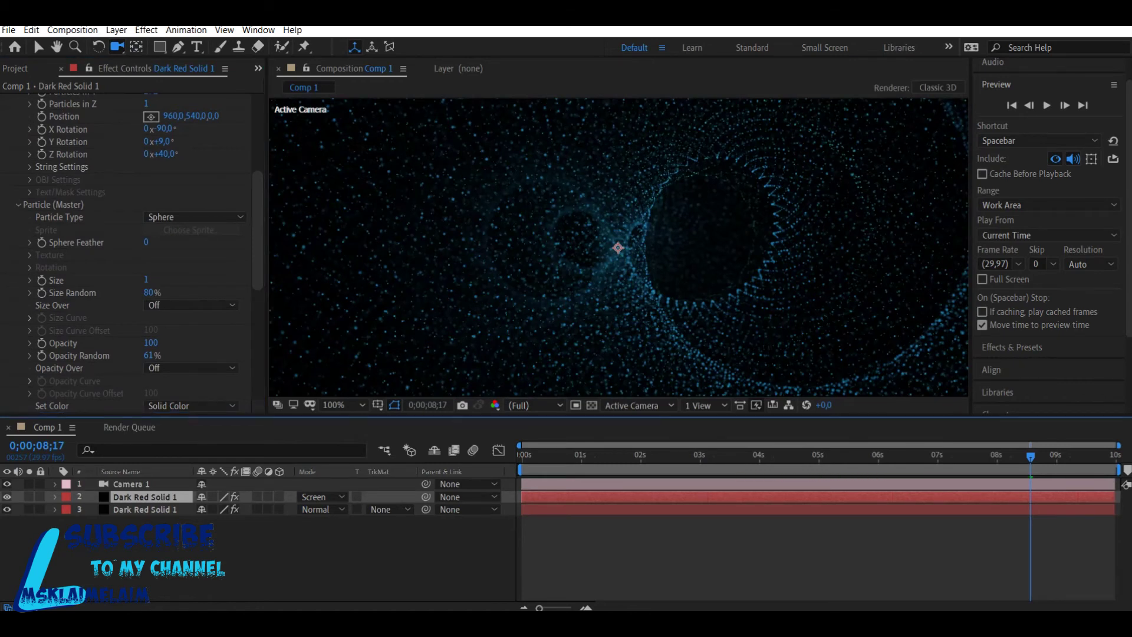
Duplicate the Screen-mode Dark Red Solid 1 layer and set the duplicate's blending mode to Soft Light.
key(ctrl+d)
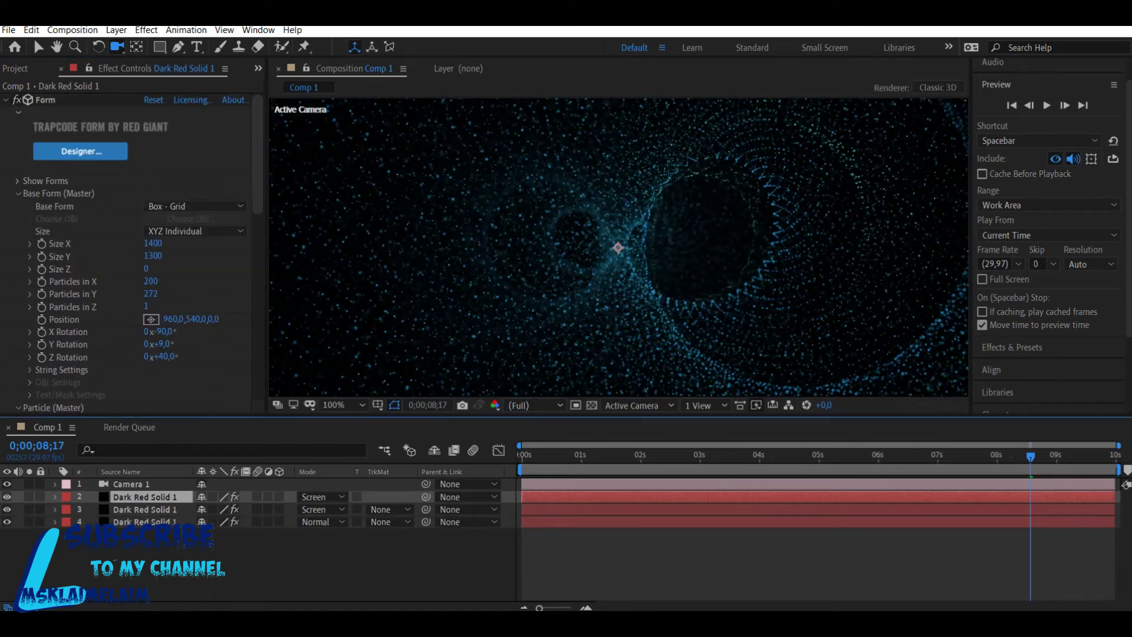
click(321, 496)
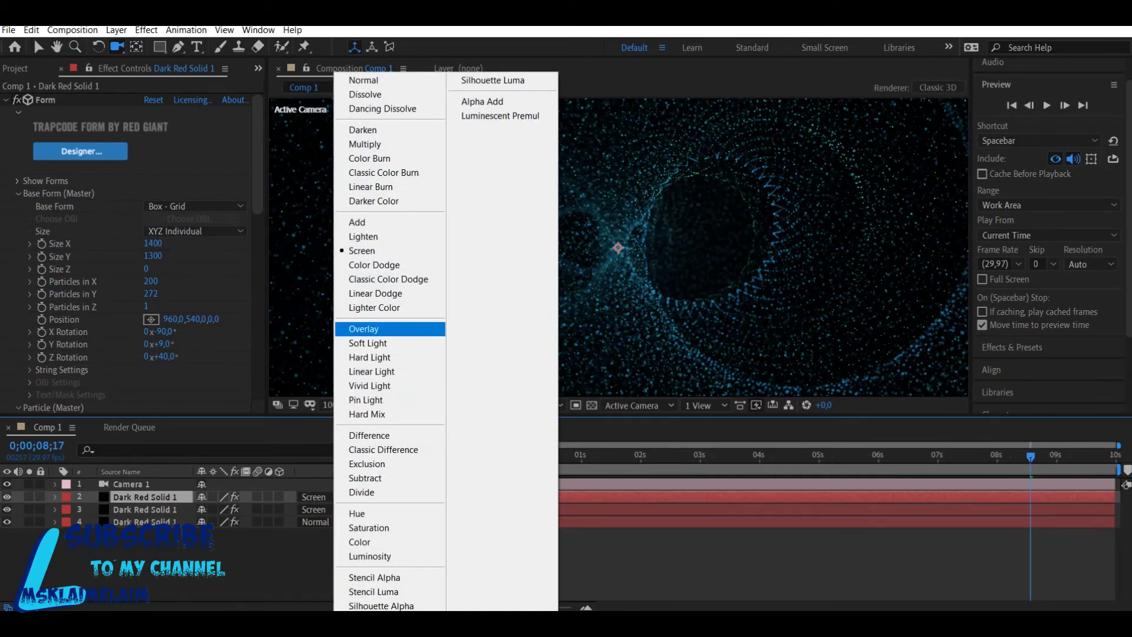
click(368, 343)
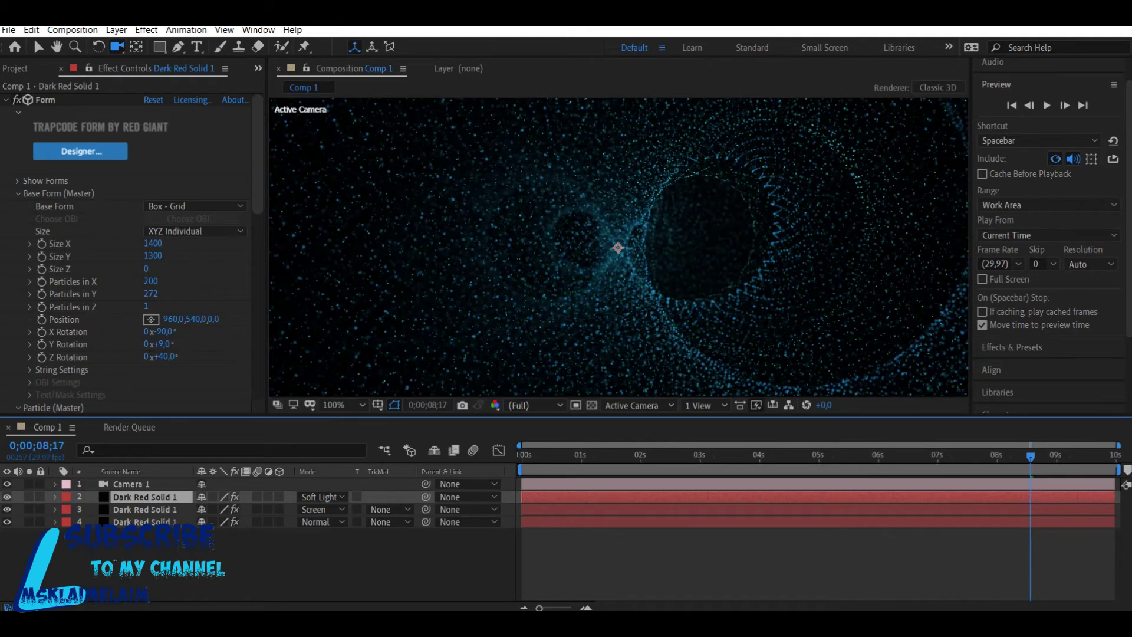
Set the Soft Light layer's Base Form Size X to 1800 and Size Y to 800.
click(152, 243)
text(1800)
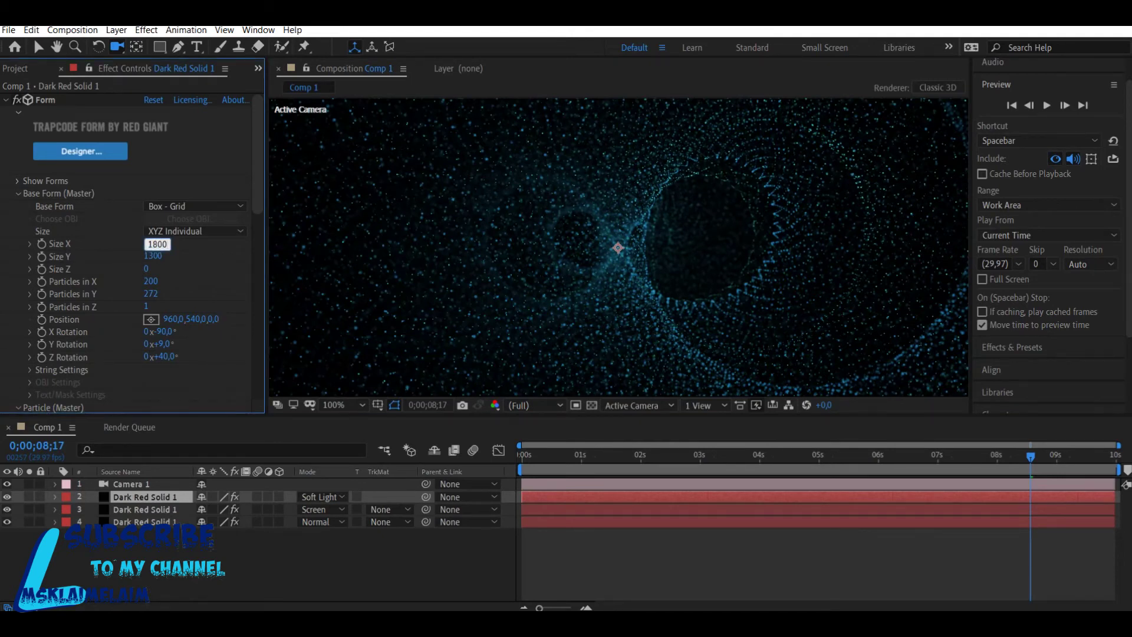
key(Return)
click(153, 256)
text(800)
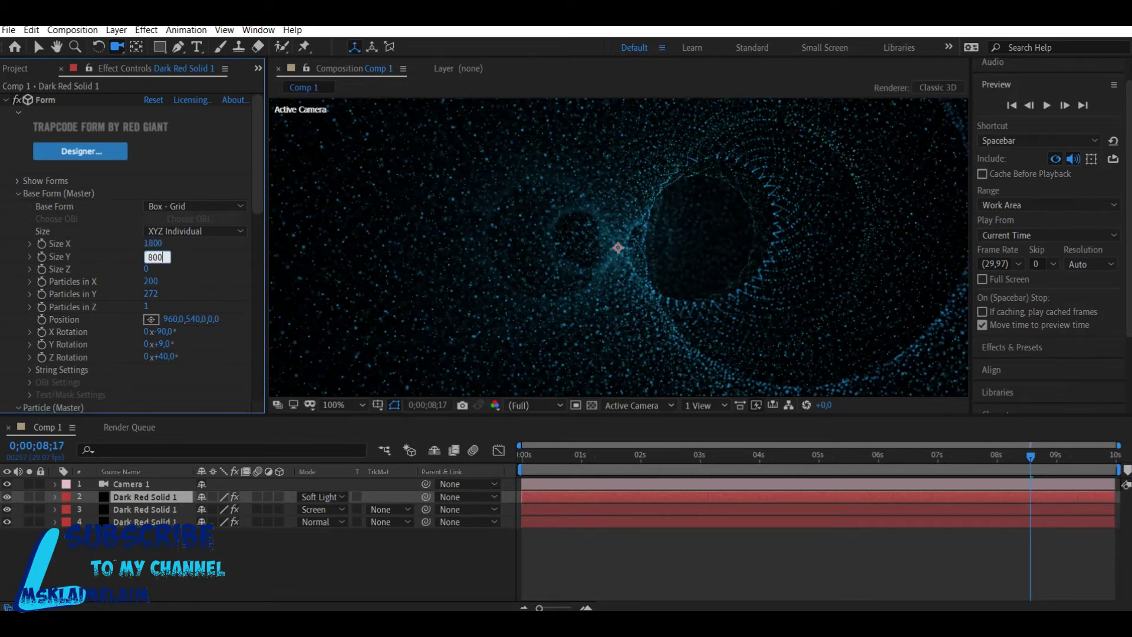
key(Return)
Set the Soft Light layer's Particles in X to 300 and Particles in Y to 270.
click(151, 282)
text(300)
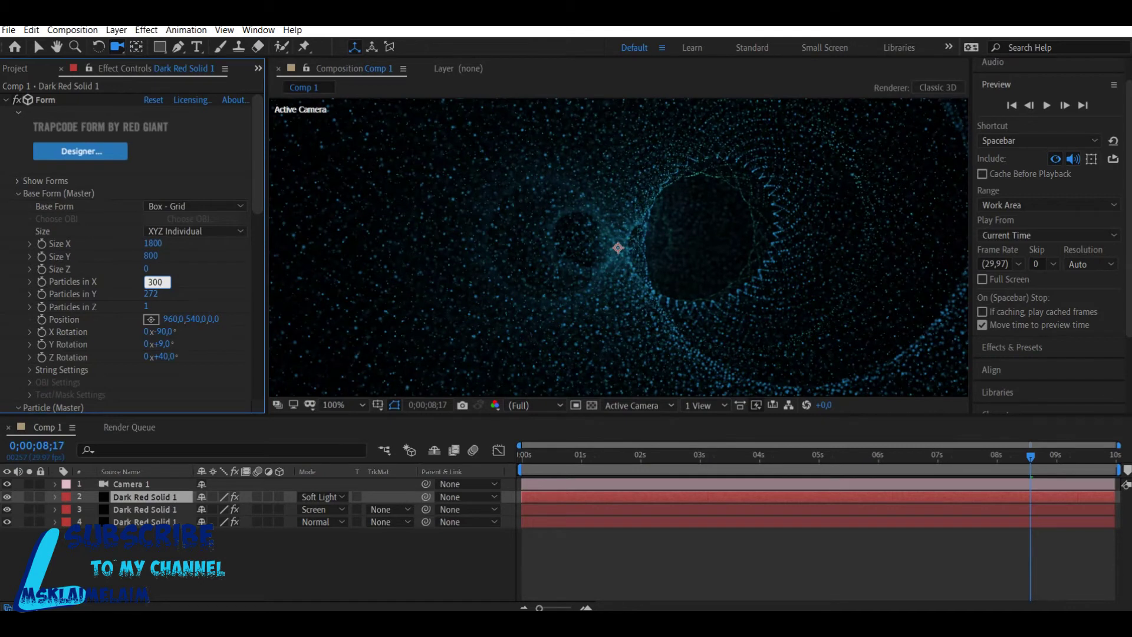
key(Return)
click(151, 293)
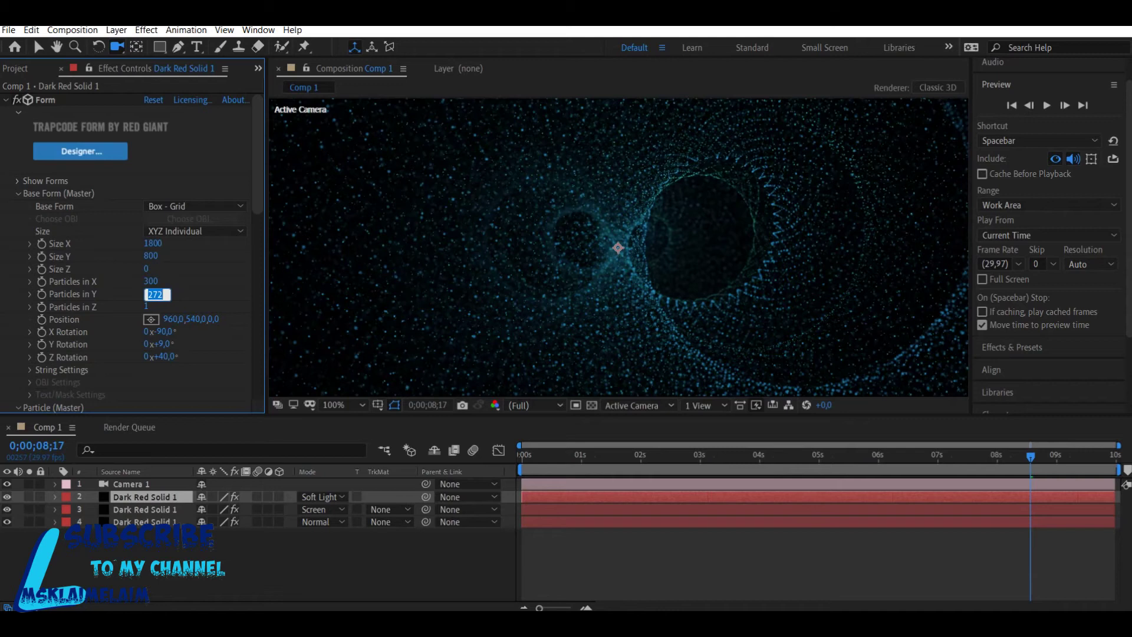
text(270)
key(Return)
Rotate the Soft Light layer's base form to 180° in X, 25° in Y and 50° in Z.
click(164, 332)
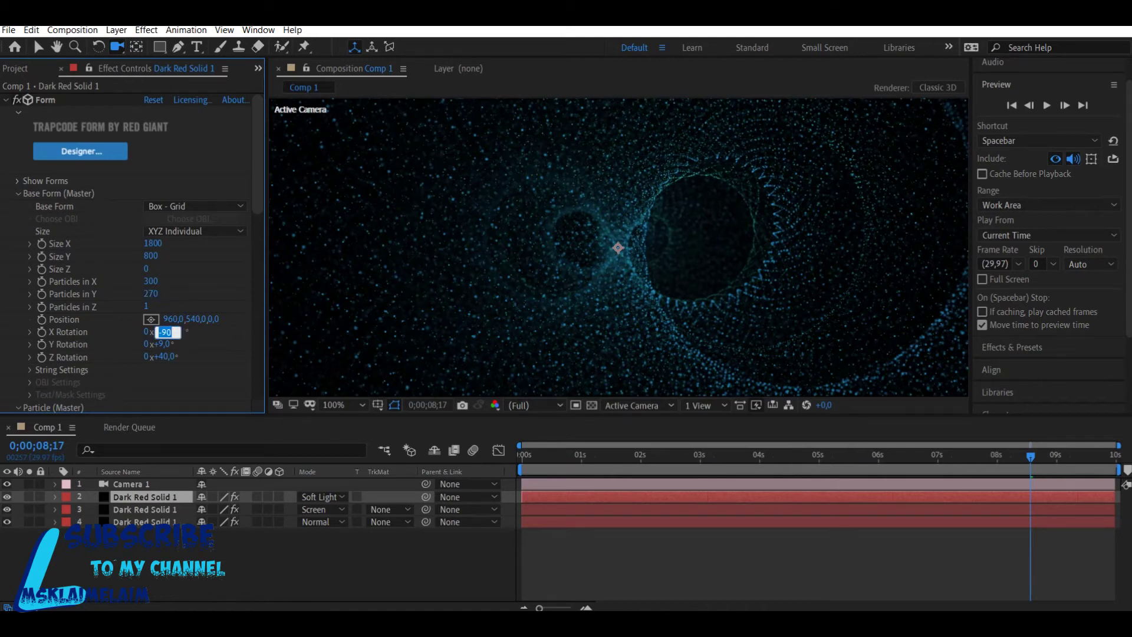
text(180)
key(Return)
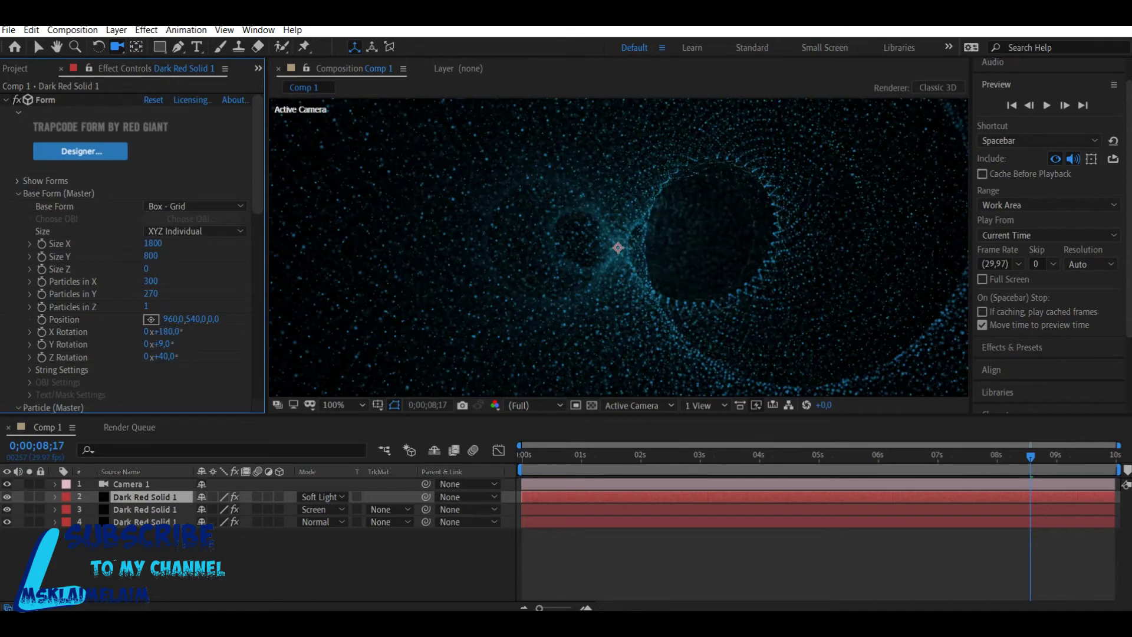
click(162, 345)
text(25)
key(Tab)
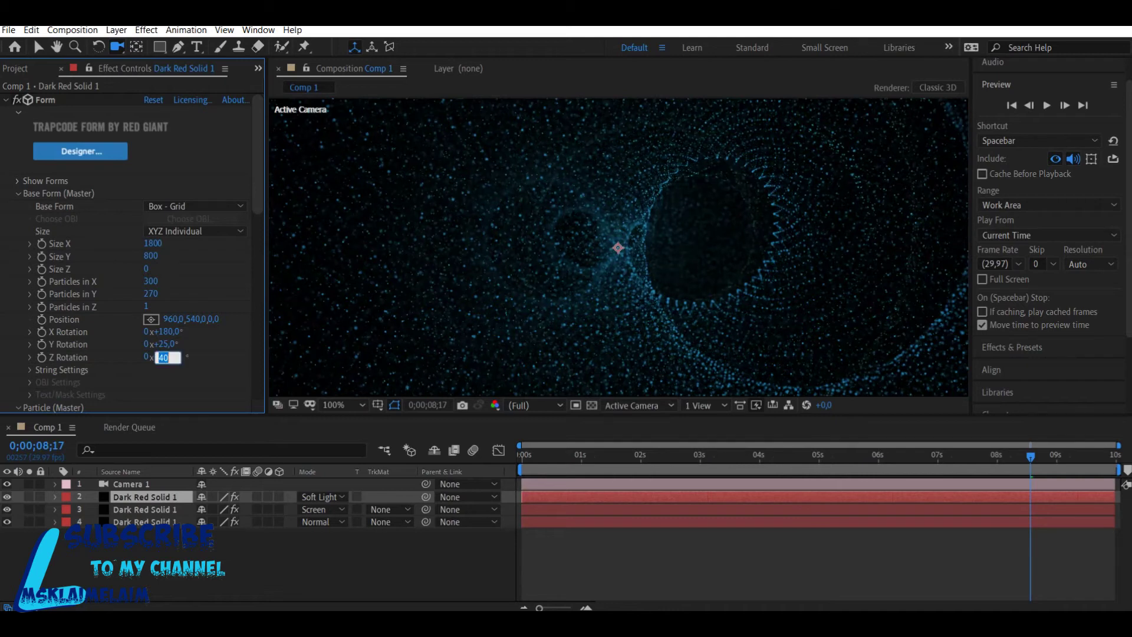
text(50)
key(Return)
Set the Soft Light layer's particle Size to 2.
scroll(133, 253, down, 5)
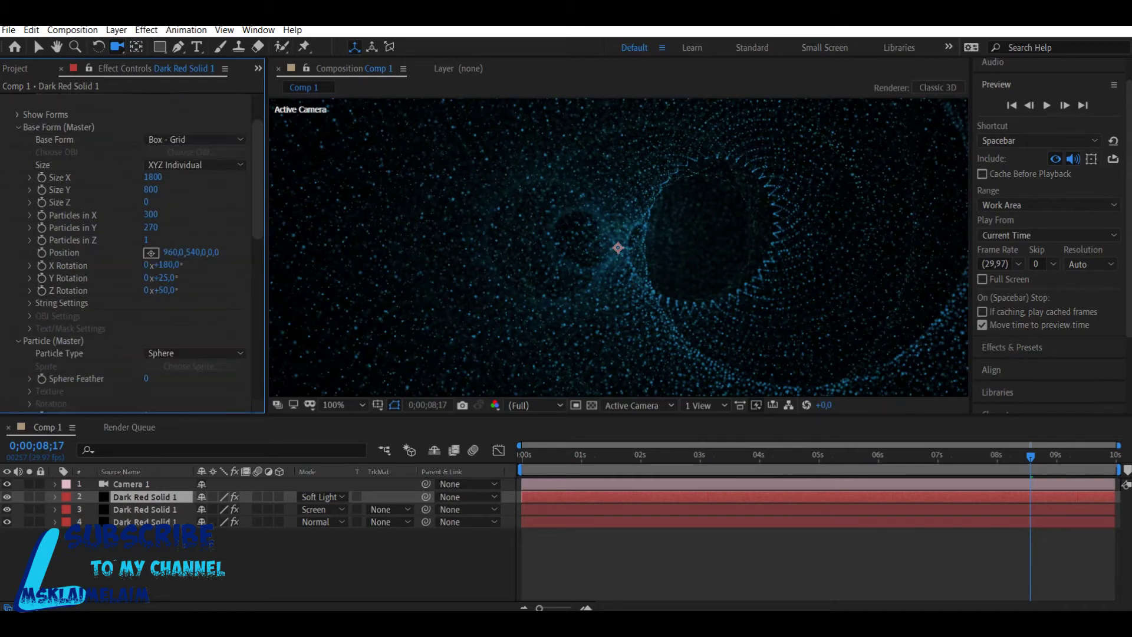
scroll(132, 253, down, 1)
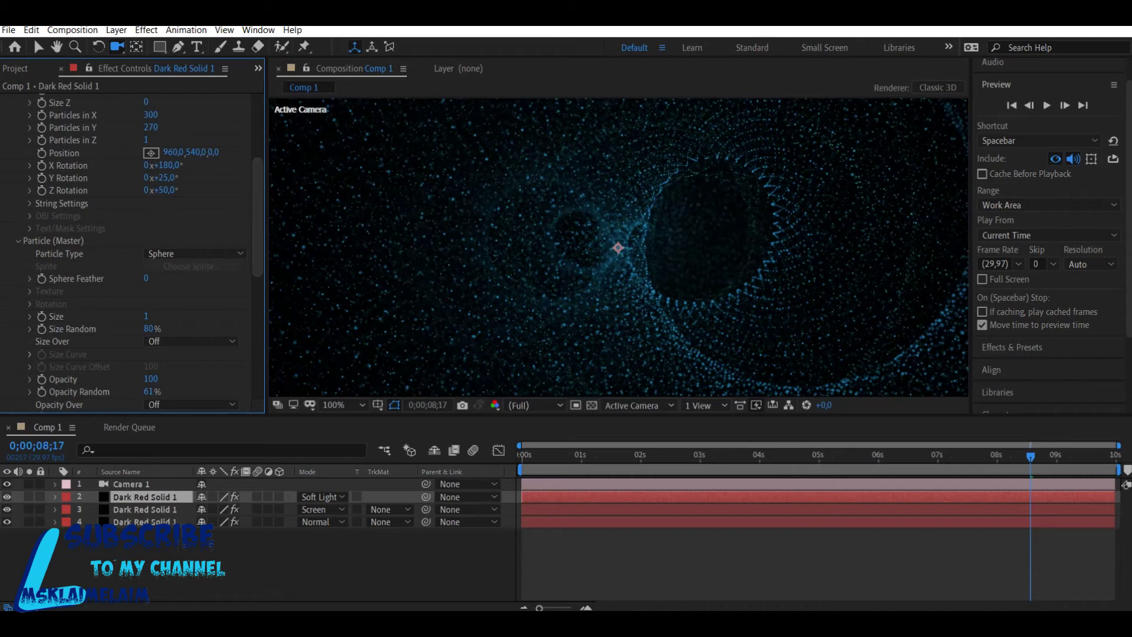
click(153, 317)
text(0,5)
text(1,5)
key(Return)
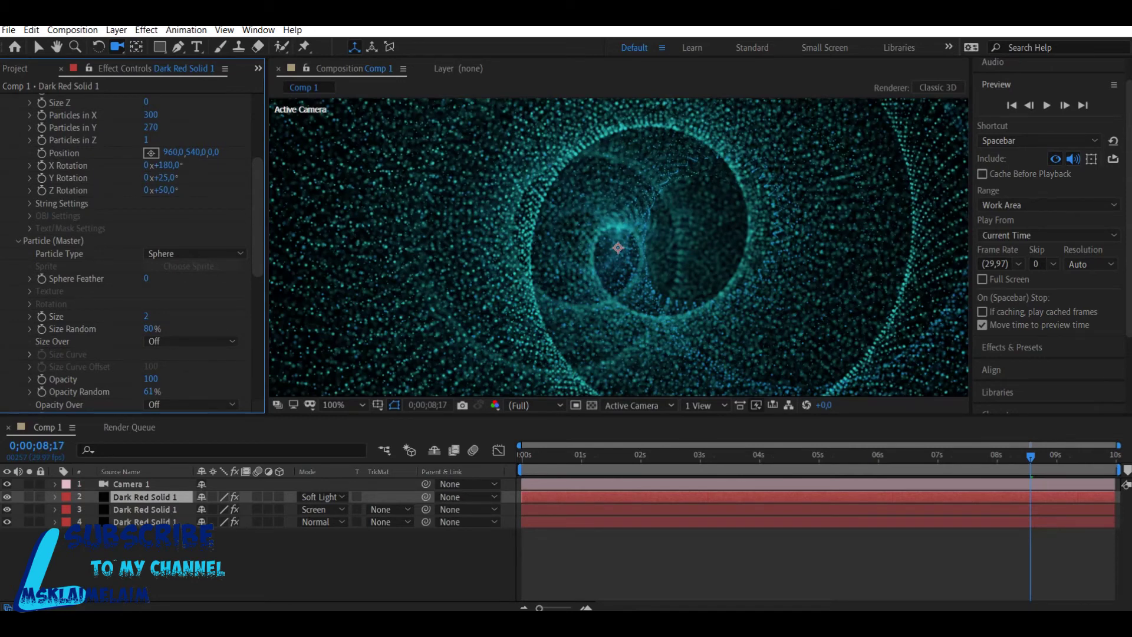
Set the Soft Light layer's particle Color to blue-violet 472FD6.
scroll(142, 254, down, 5)
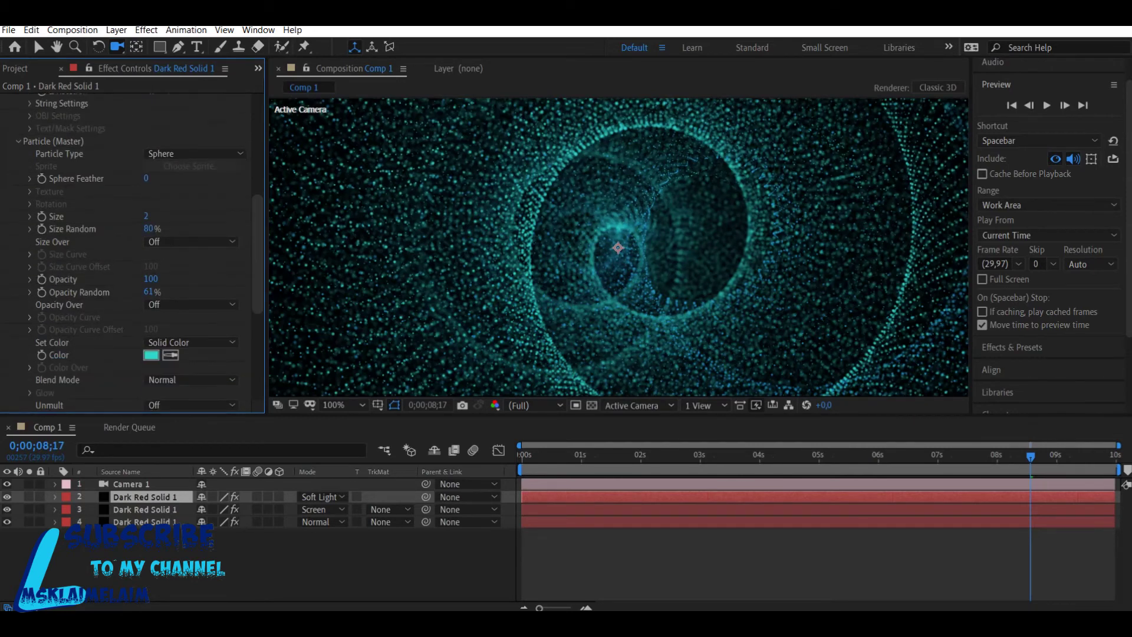
click(151, 355)
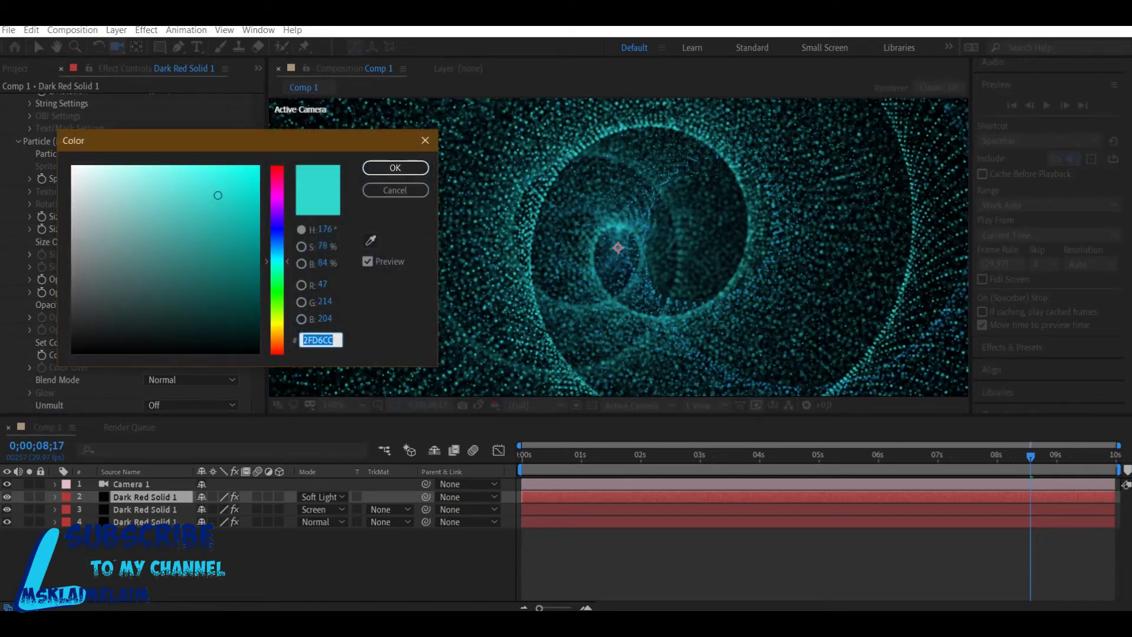
drag(276, 262, 278, 224)
click(395, 167)
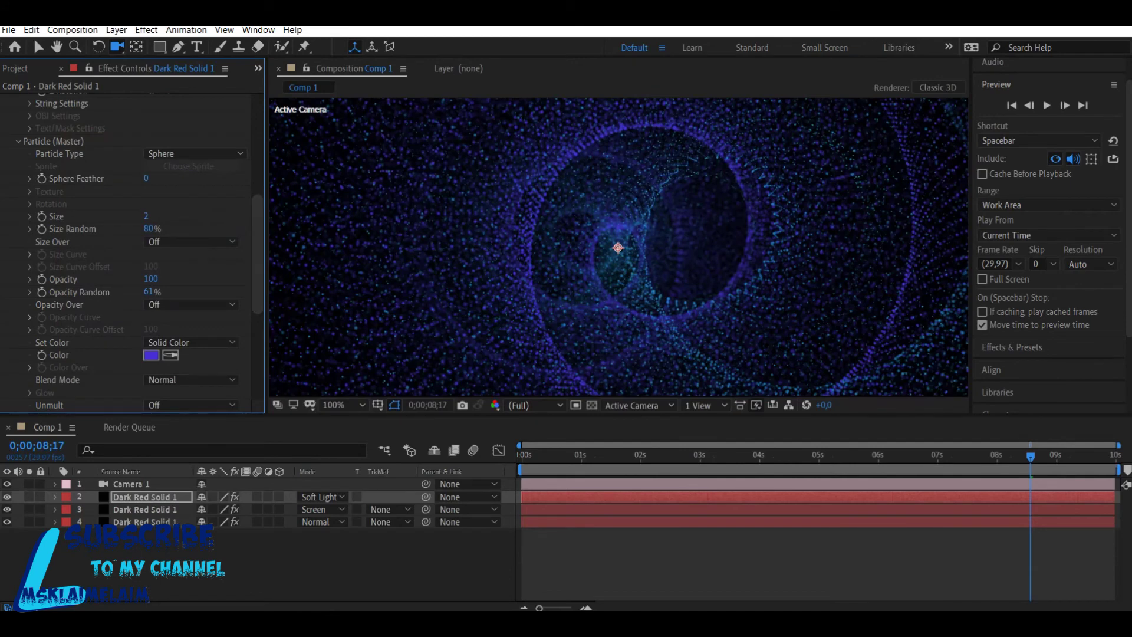
click(151, 355)
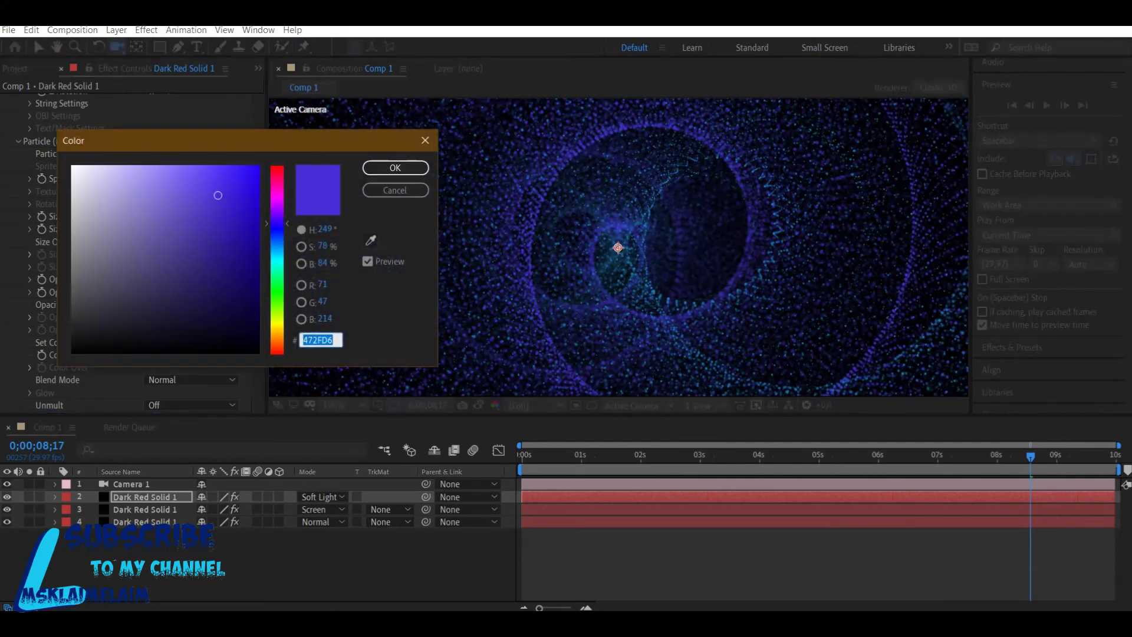
click(276, 205)
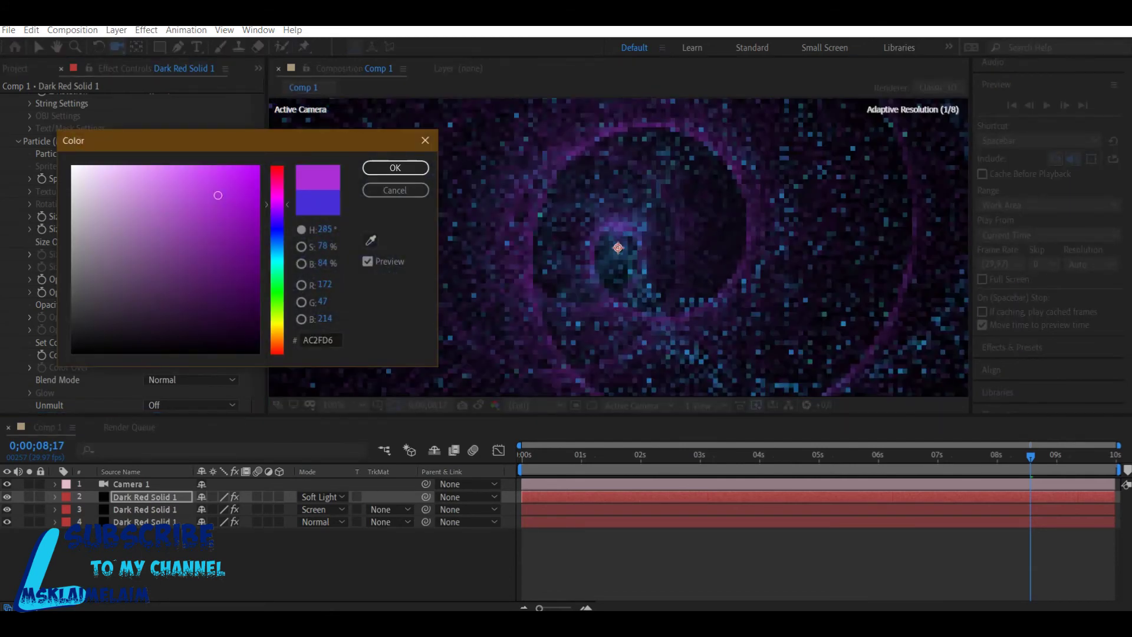
click(157, 171)
click(149, 183)
click(168, 220)
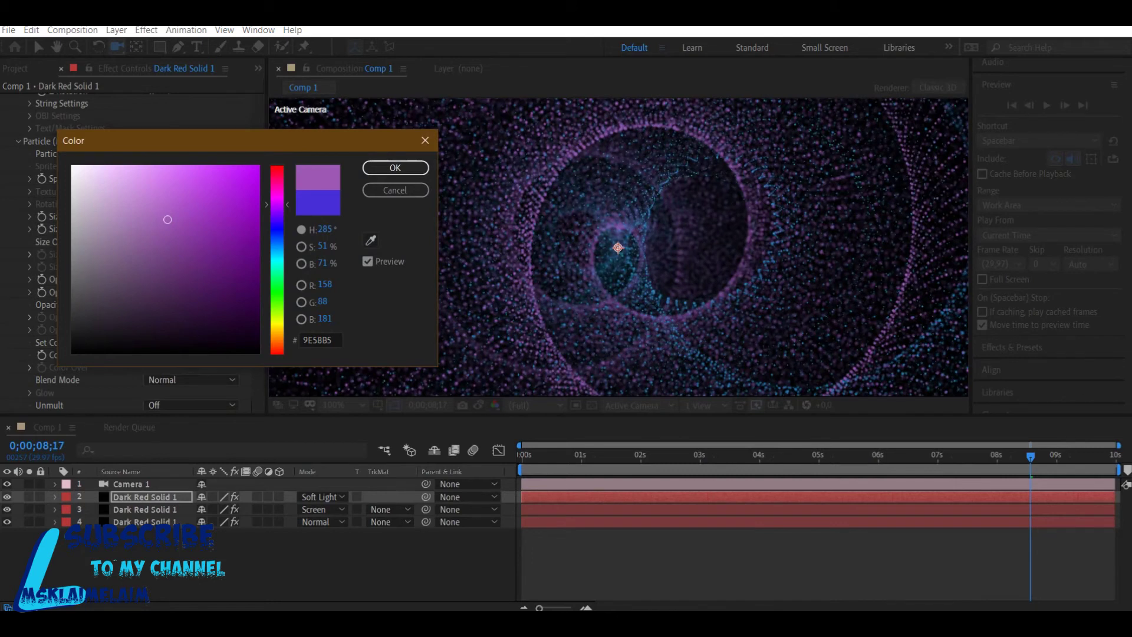
click(276, 235)
click(276, 241)
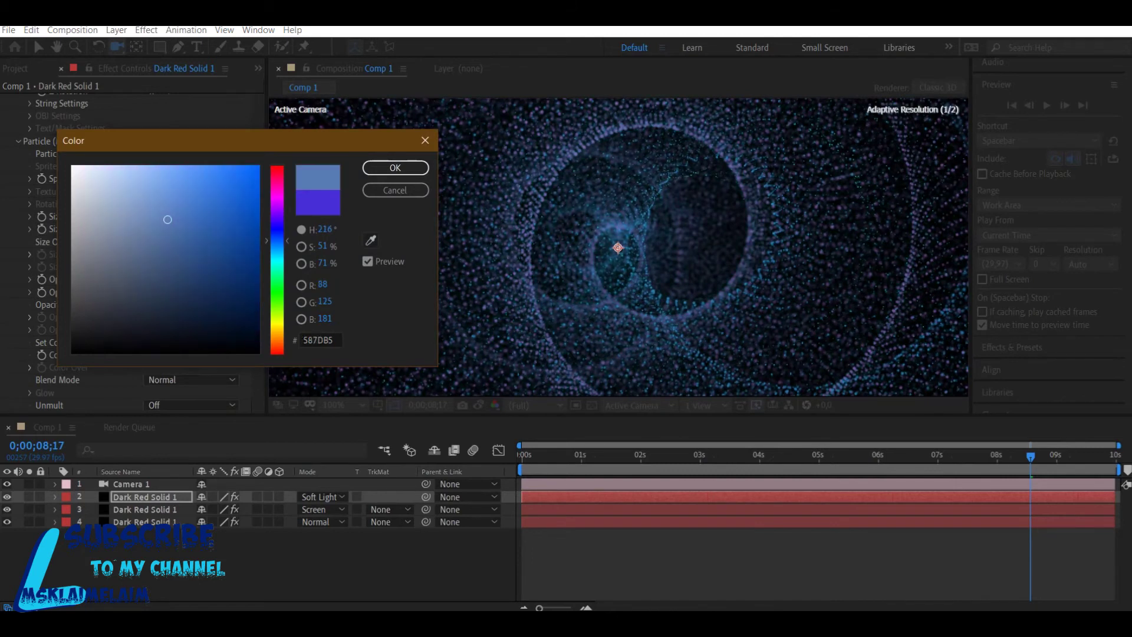
click(208, 208)
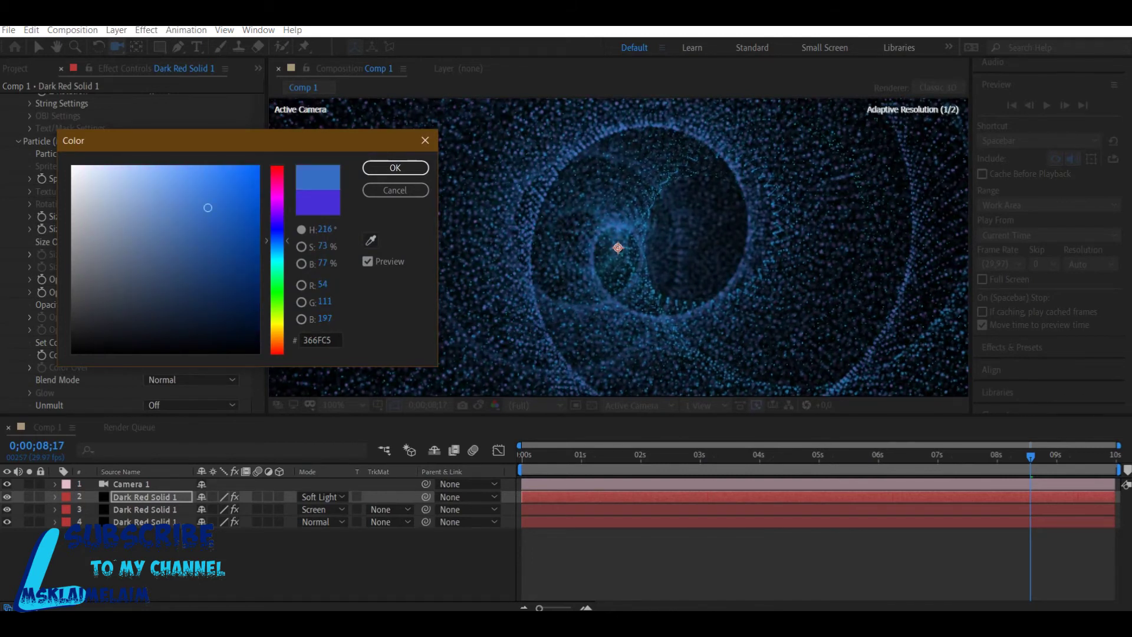
click(202, 186)
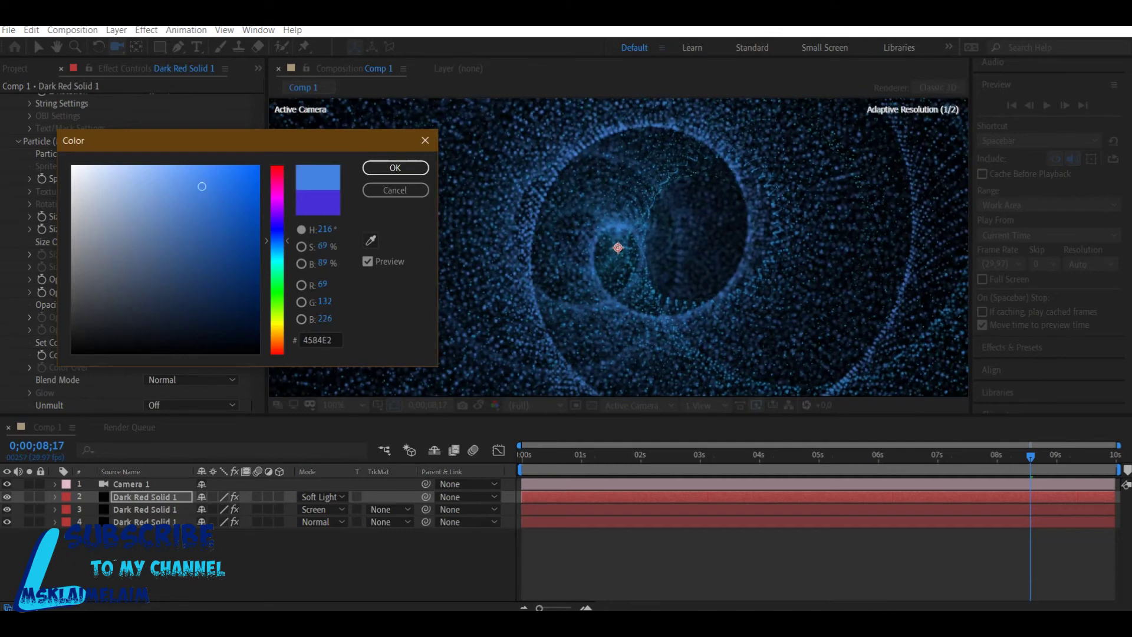
click(425, 140)
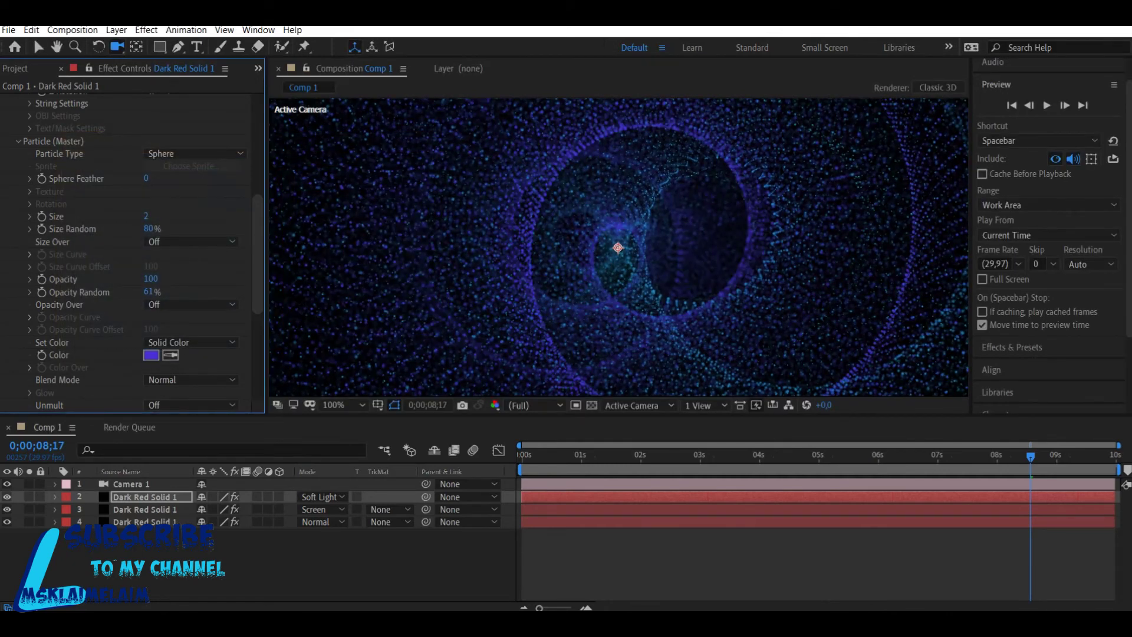
Change the Soft Light layer's particle Color to the medium blue 3751BF.
click(151, 355)
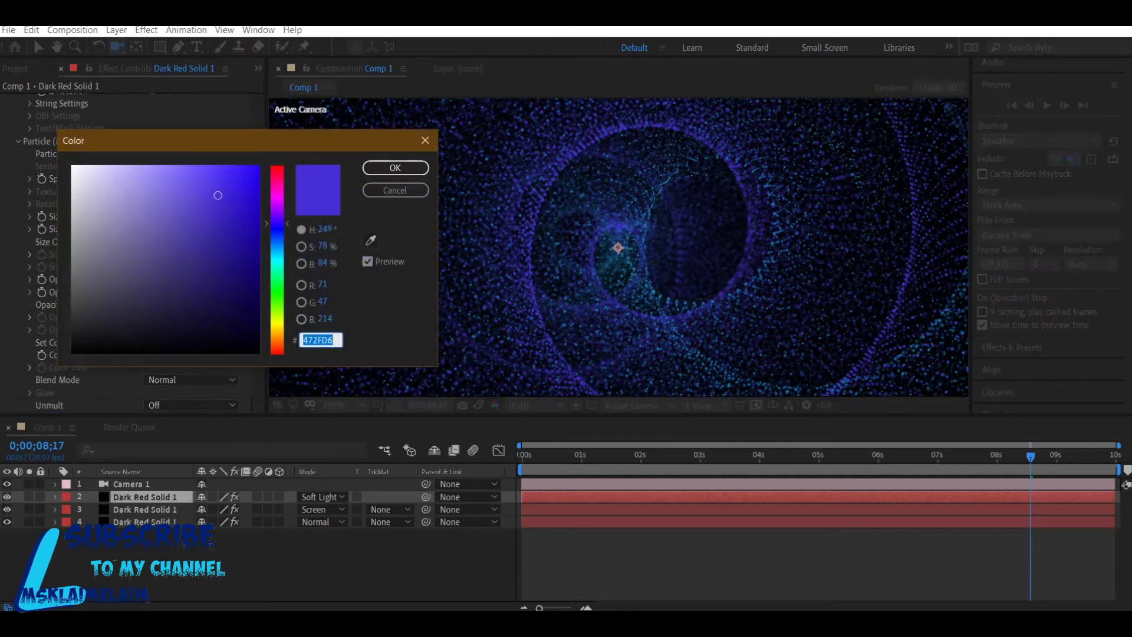
click(202, 184)
drag(277, 224, 276, 234)
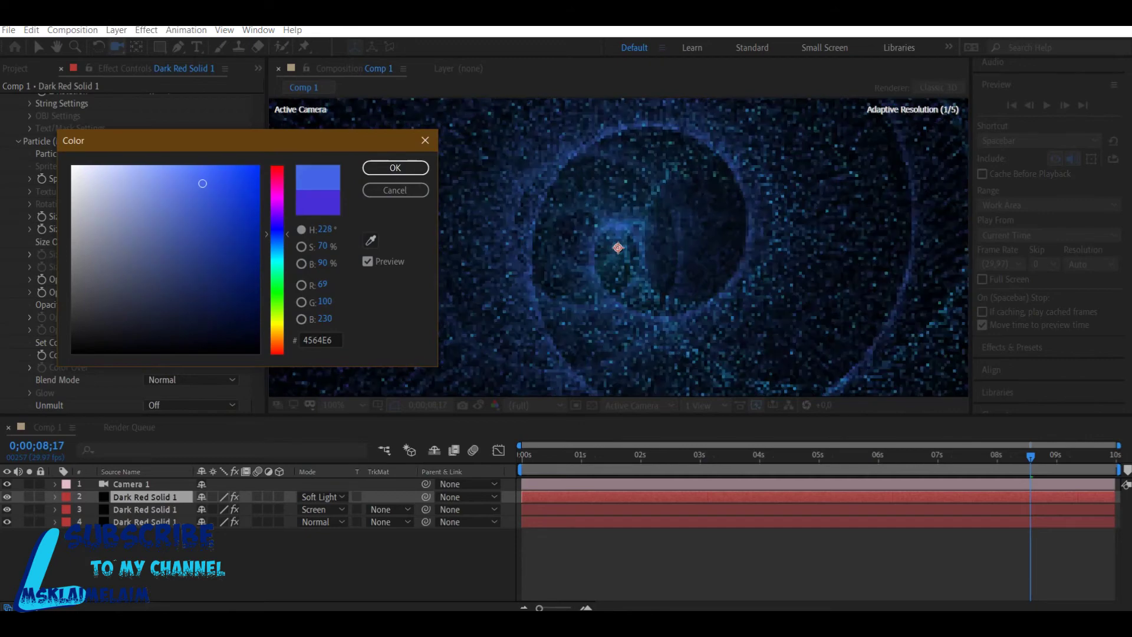
click(190, 233)
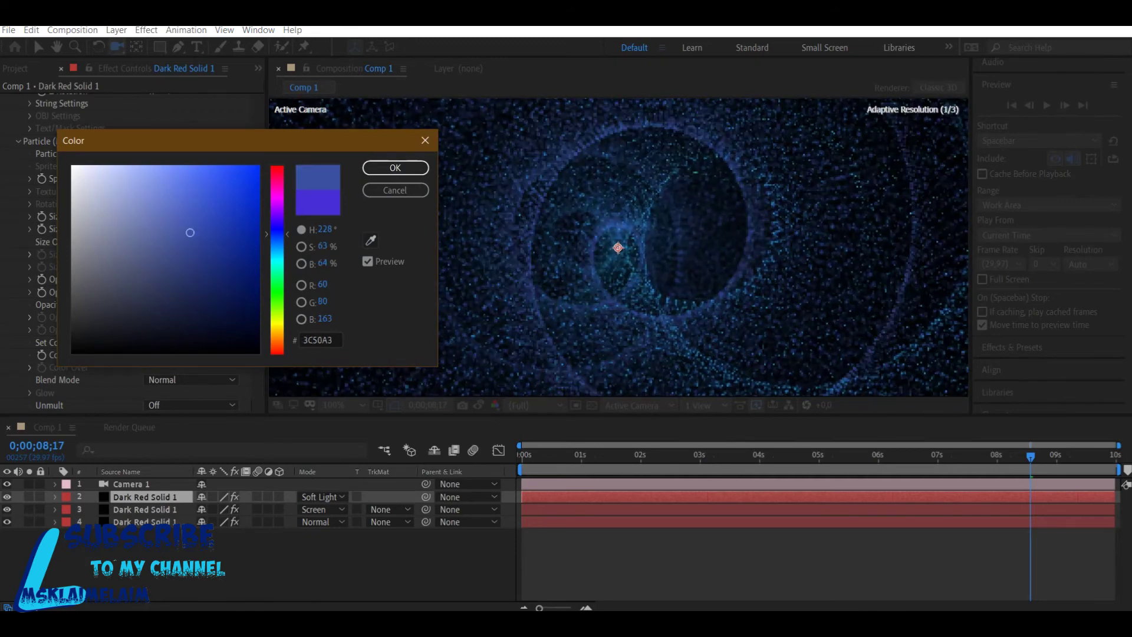
click(205, 212)
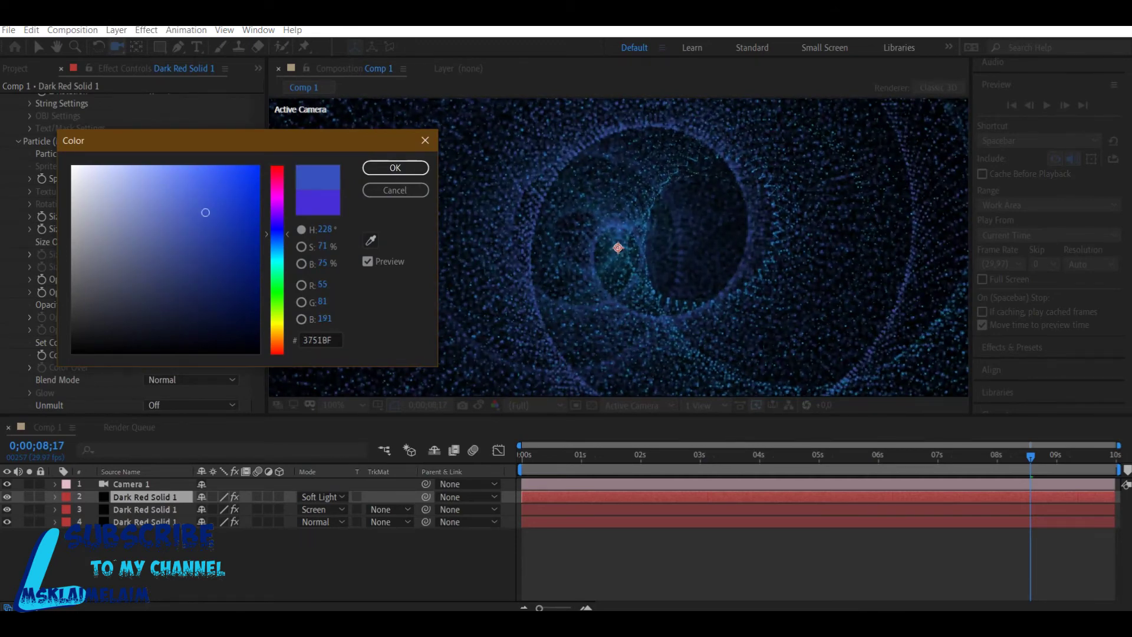
click(393, 168)
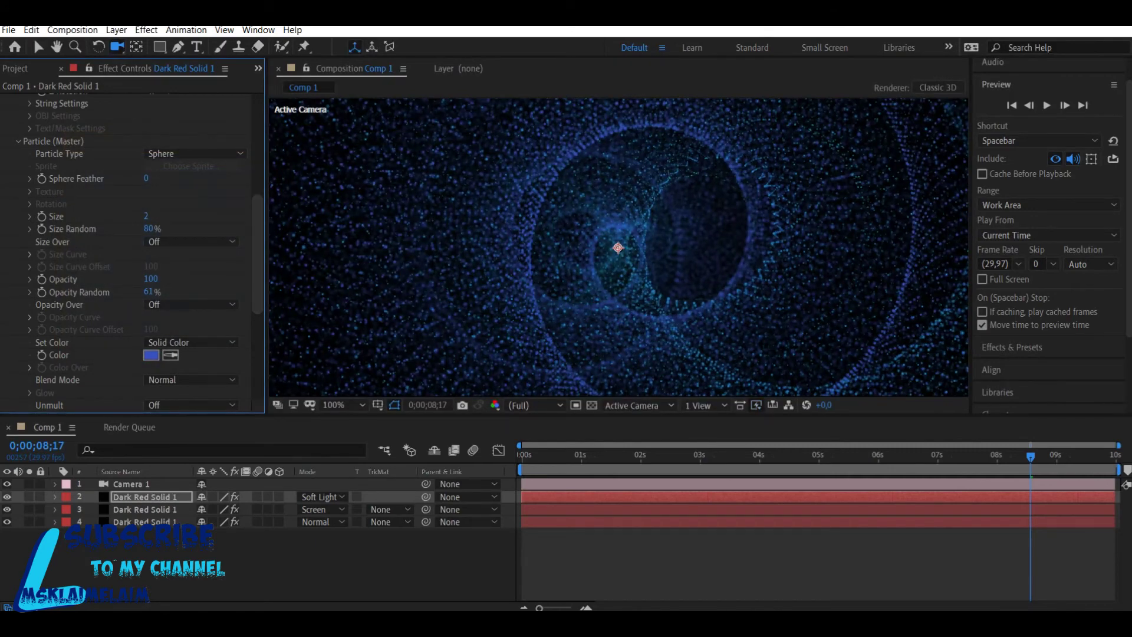
Set the Soft Light layer's particle Opacity Random to 70%.
click(152, 292)
text(70)
key(Return)
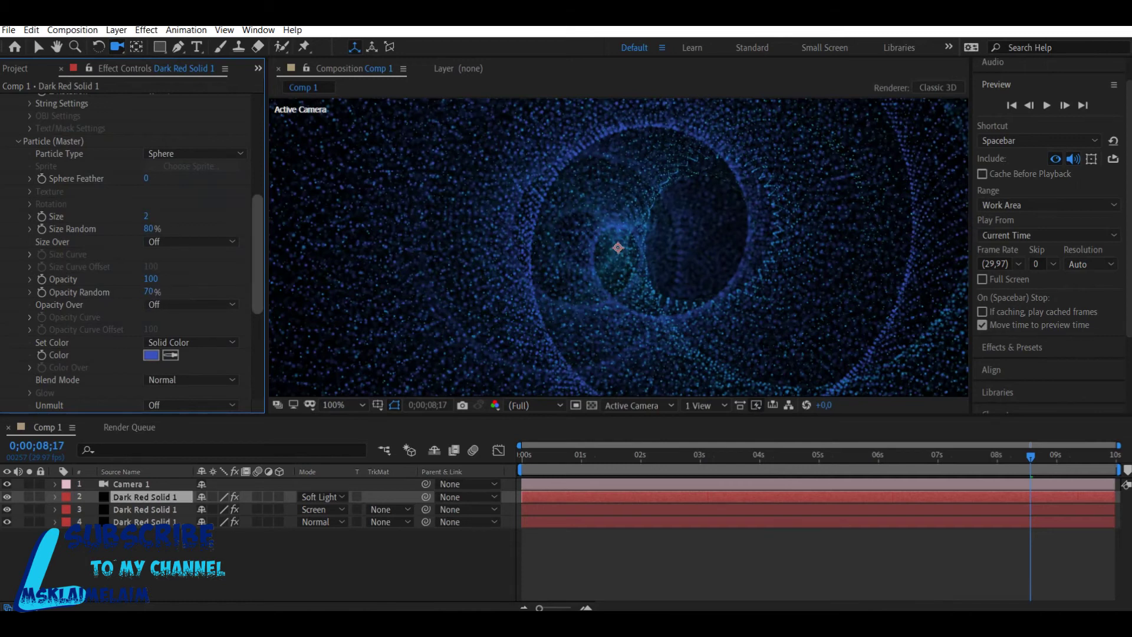
Set the Soft Light layer's Twist to 35 under Disperse and Twist (Master).
scroll(129, 253, down, 6)
scroll(130, 254, down, 1)
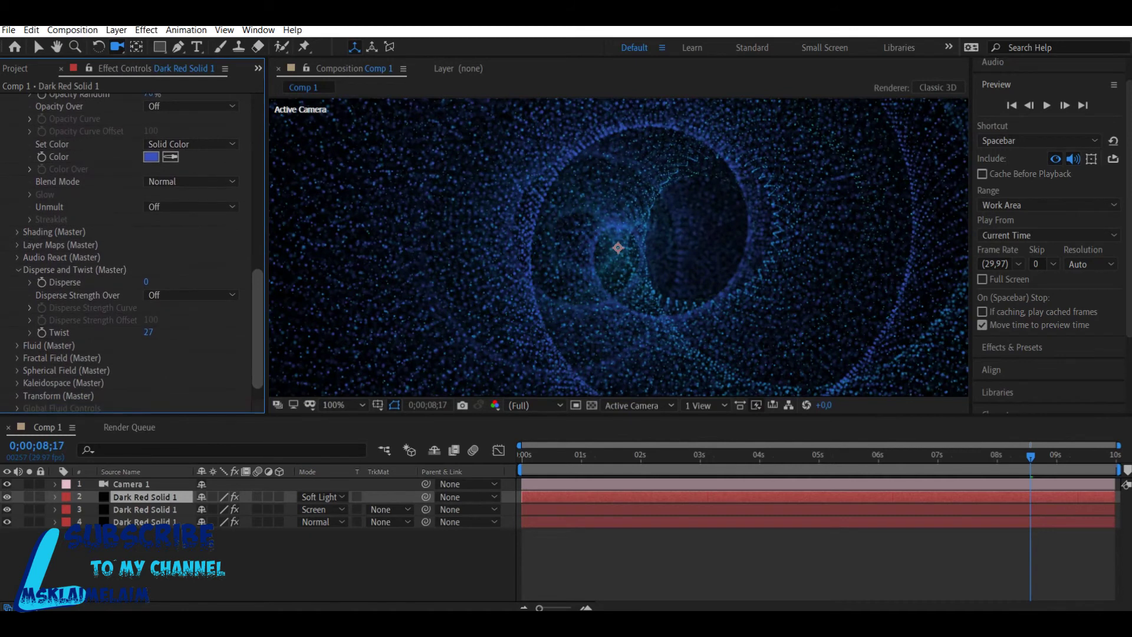
click(149, 332)
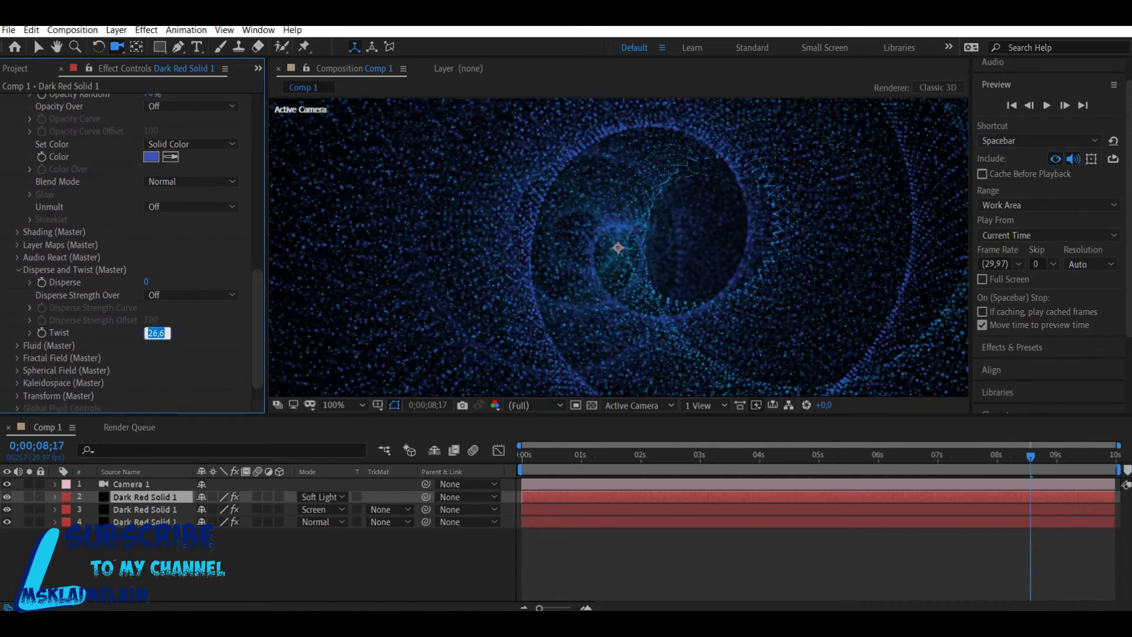
text(35)
key(Return)
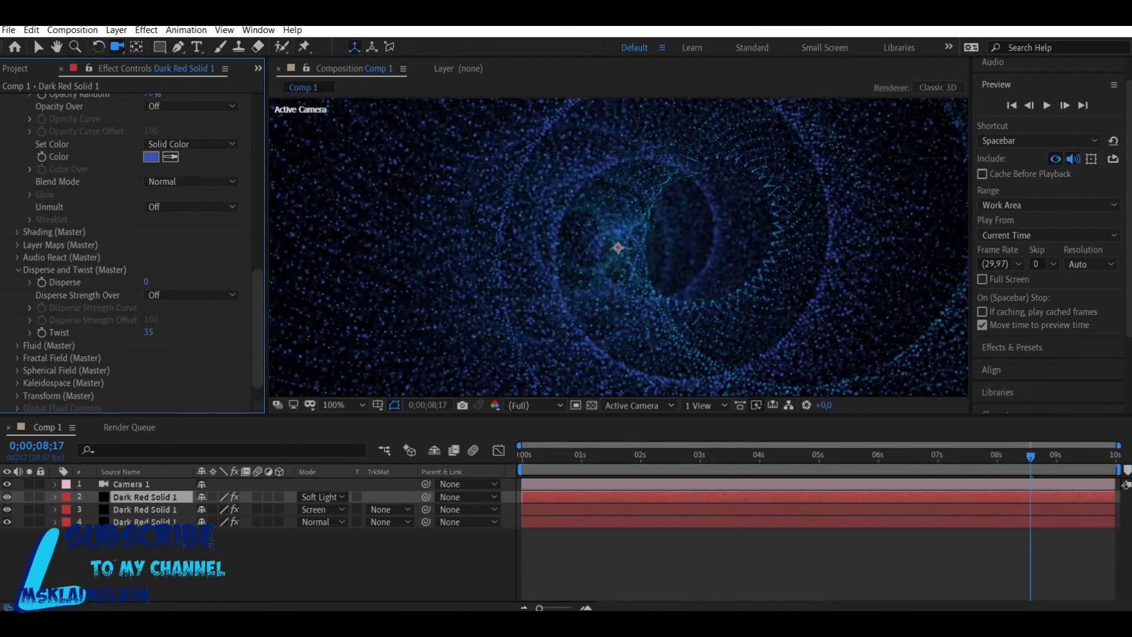
Check the camera animation near the end of the comp and preview its opening frames.
key(space)
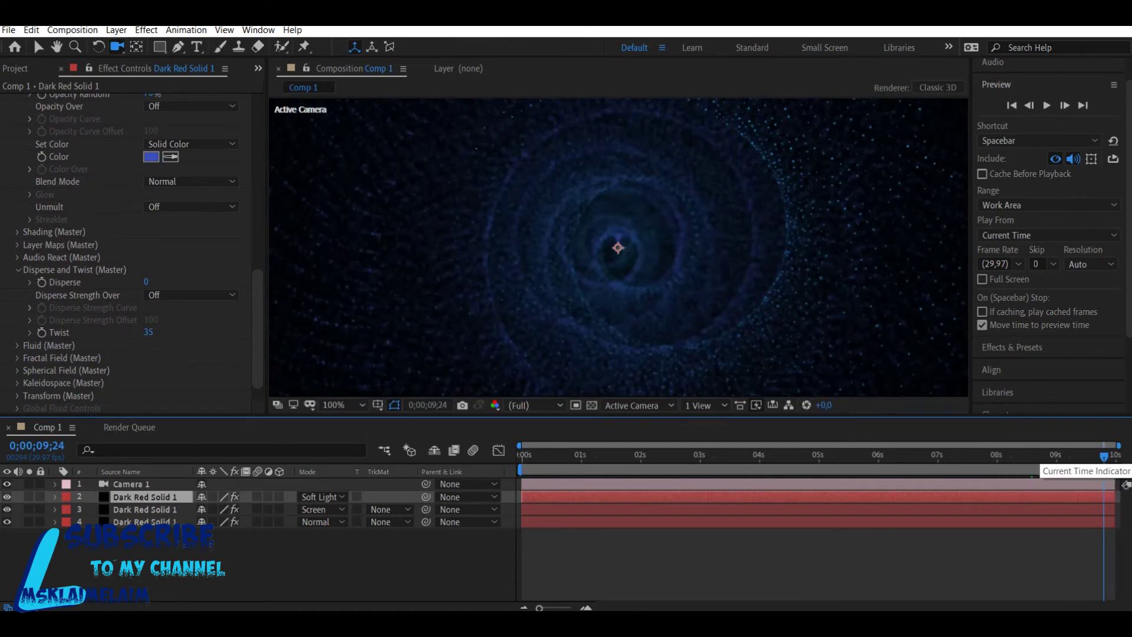
key(space)
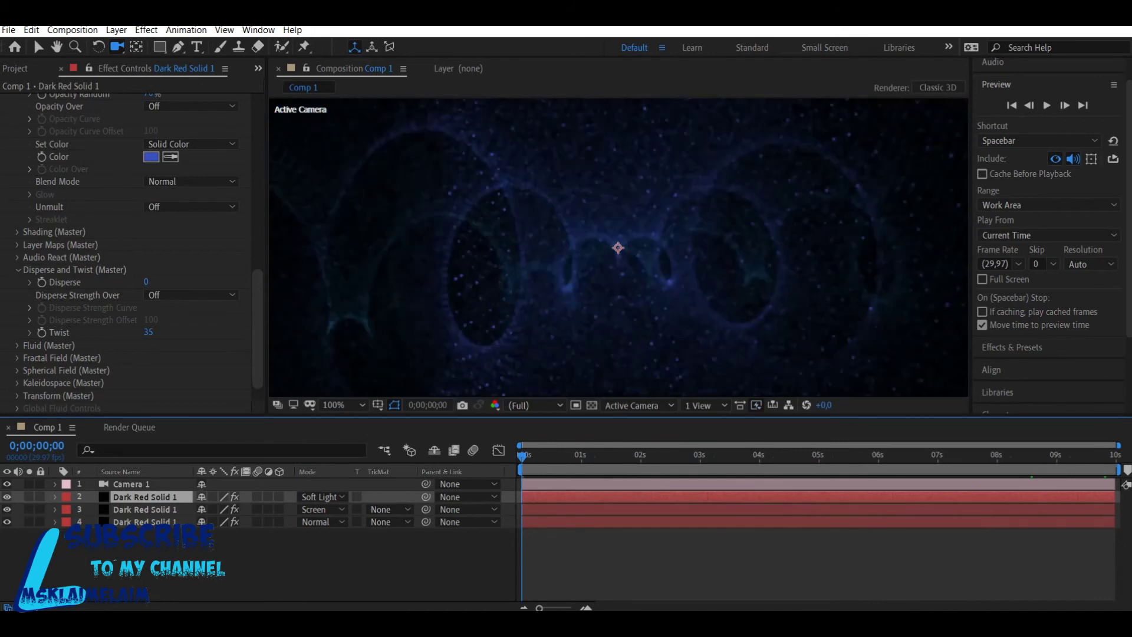
key(space)
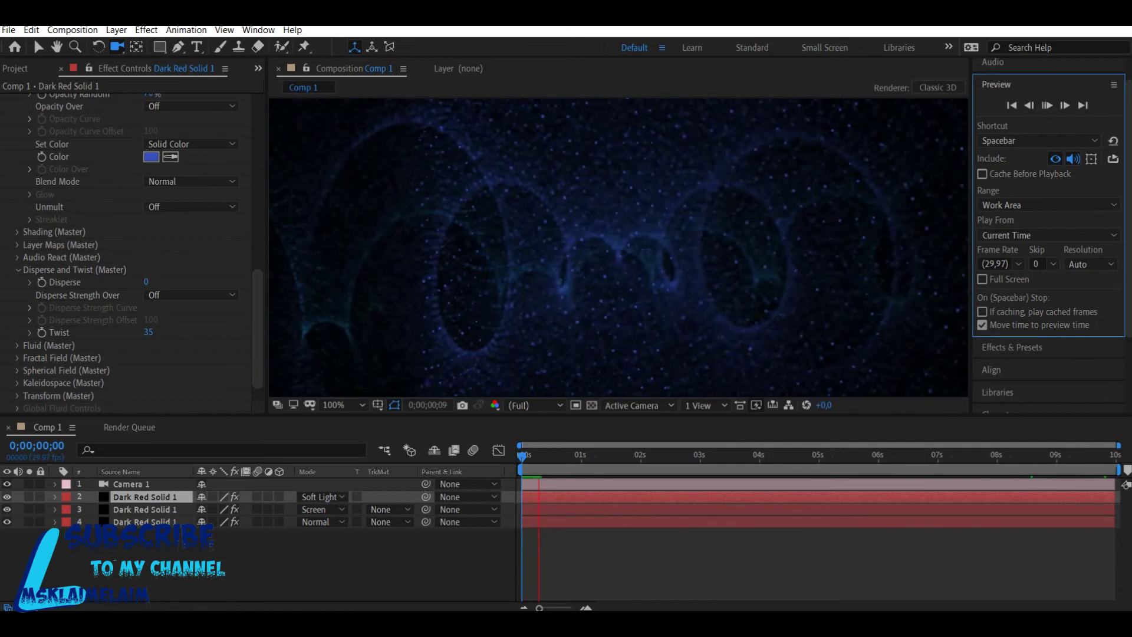
key(space)
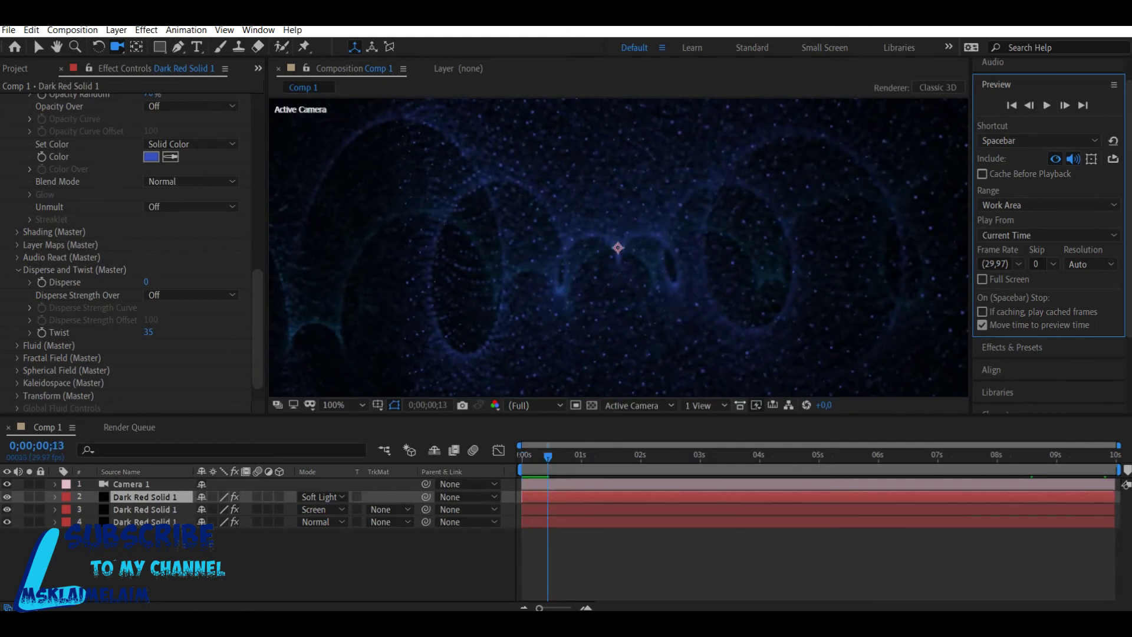
Expand Camera 1's Transform properties in the timeline and set the current time to 0;00;00;04.
click(55, 484)
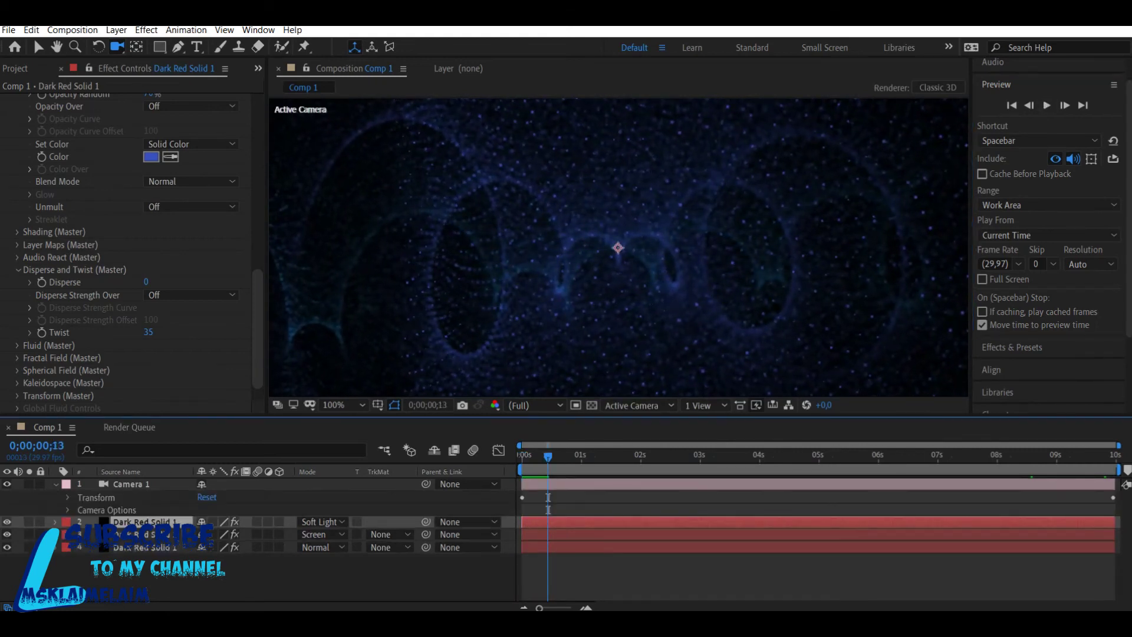
click(68, 510)
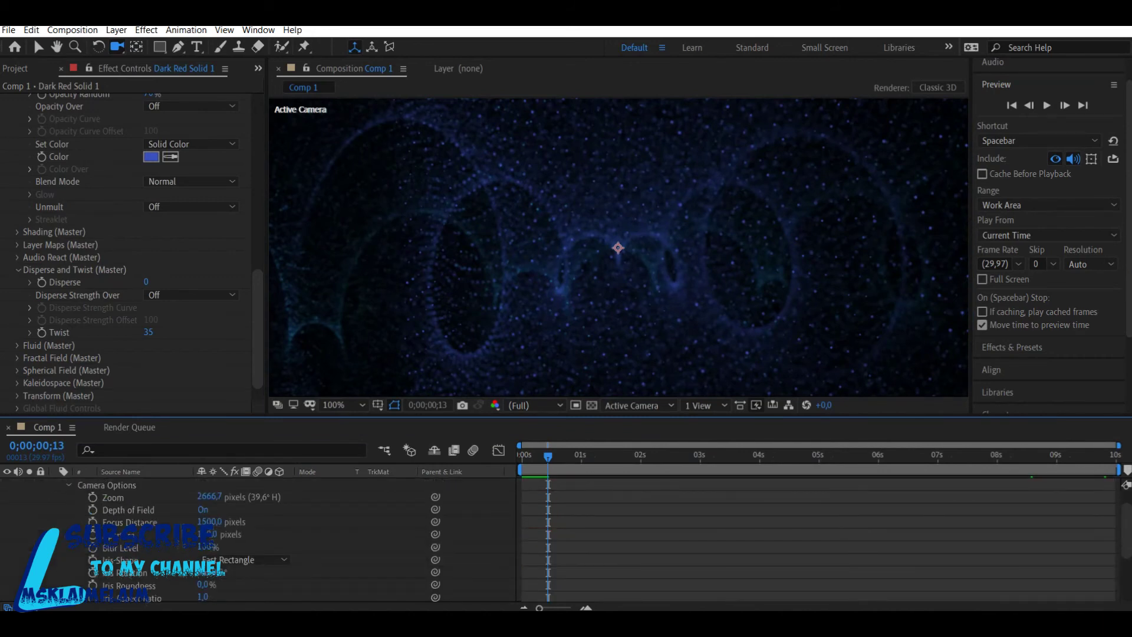
click(69, 485)
click(68, 497)
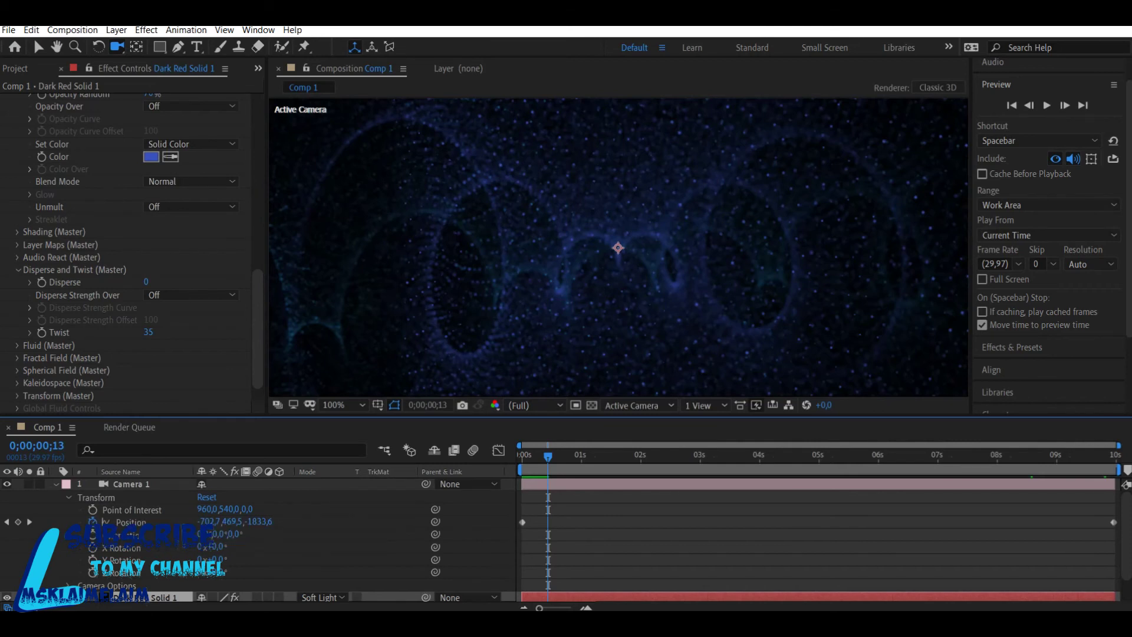
click(530, 455)
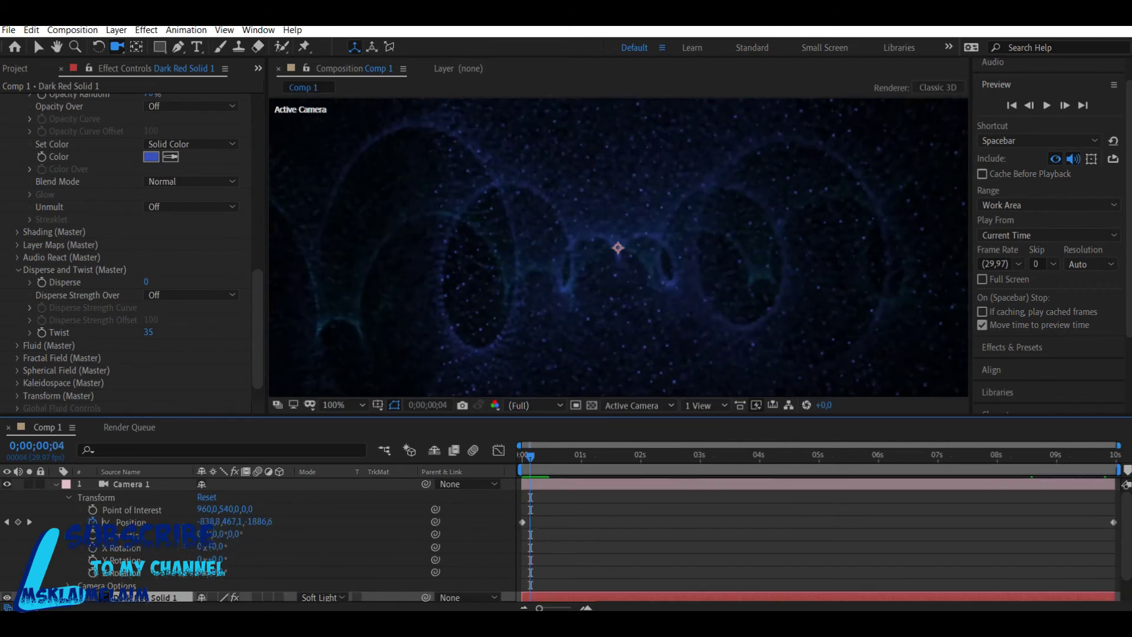
Add the expression wiggle(1,30) to Camera 1's Point of Interest.
alt+click(93, 510)
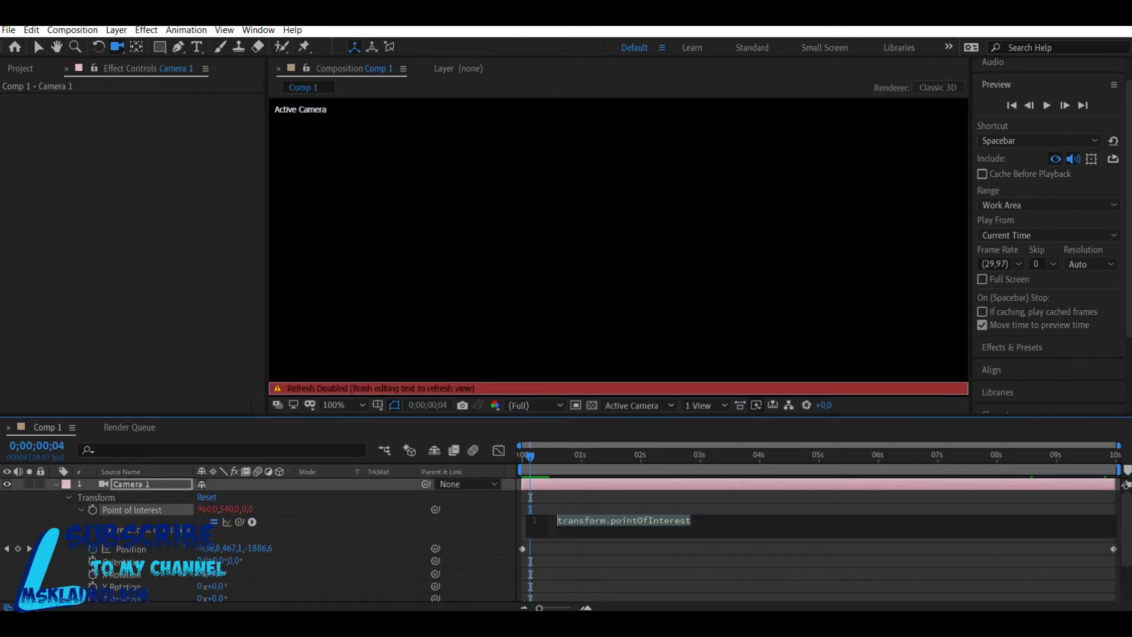
text(w)
key(BackSpace)
text(w)
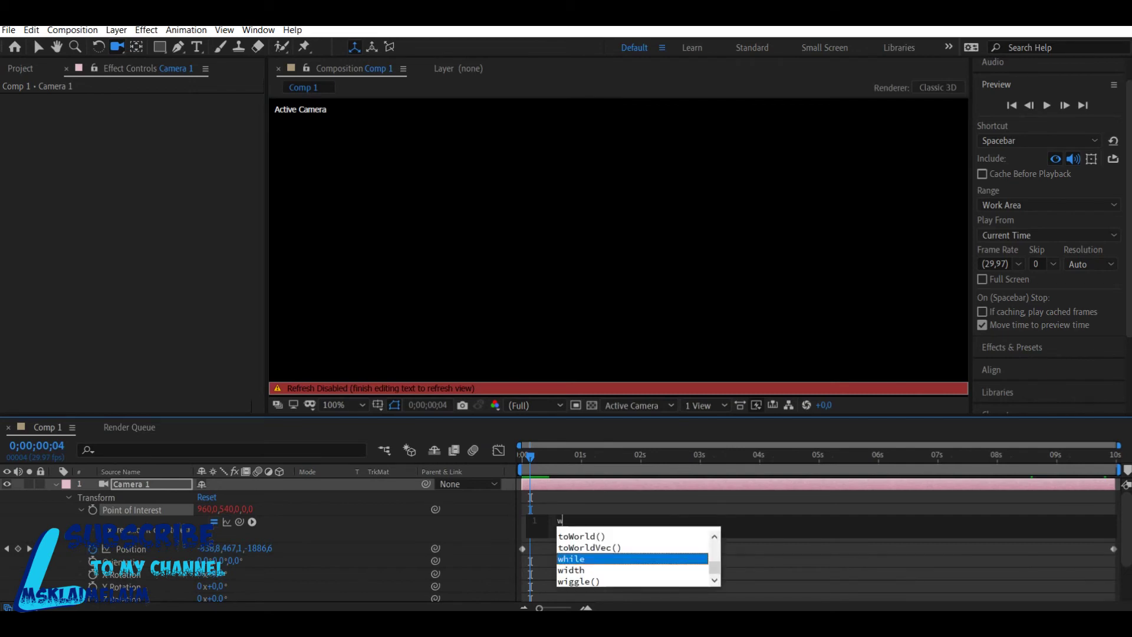
key(Down)
key(Down)
key(Return)
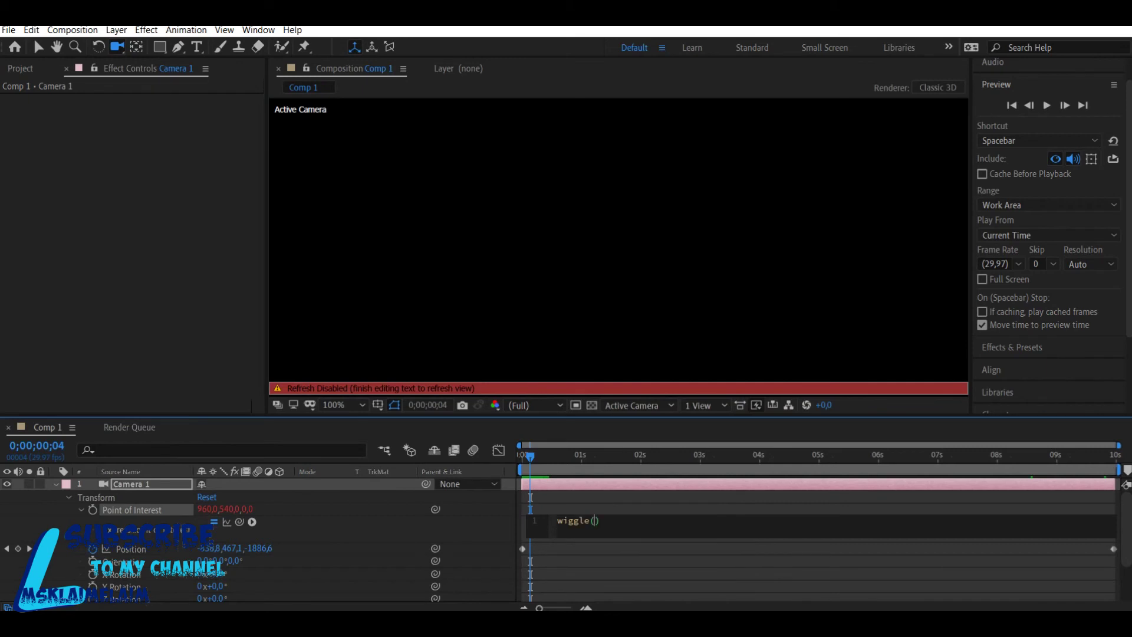
text(1)
text(,30)
key(KP_Enter)
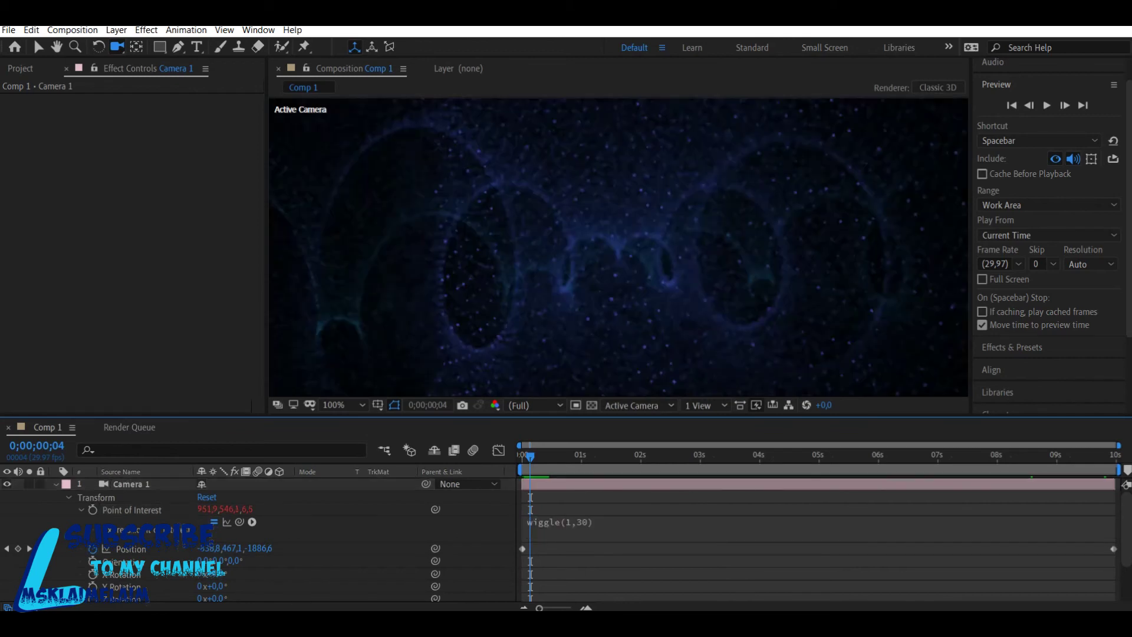
Preview the wiggling camera animation from the first frame, and inspect the frame at 0;00;09;06.
key(Home)
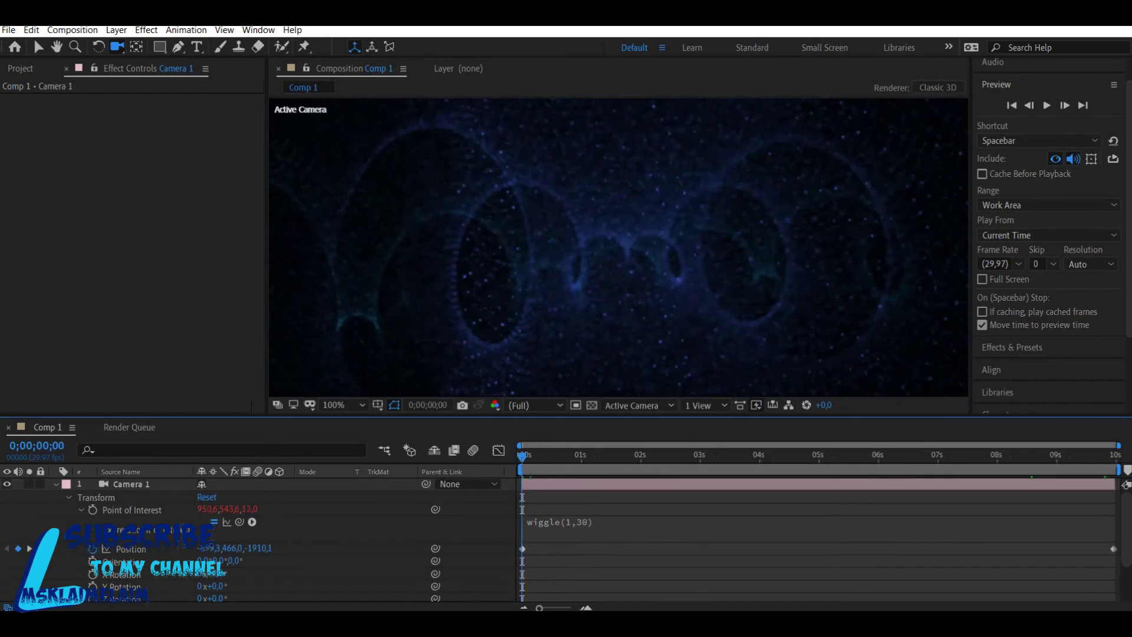
click(1047, 105)
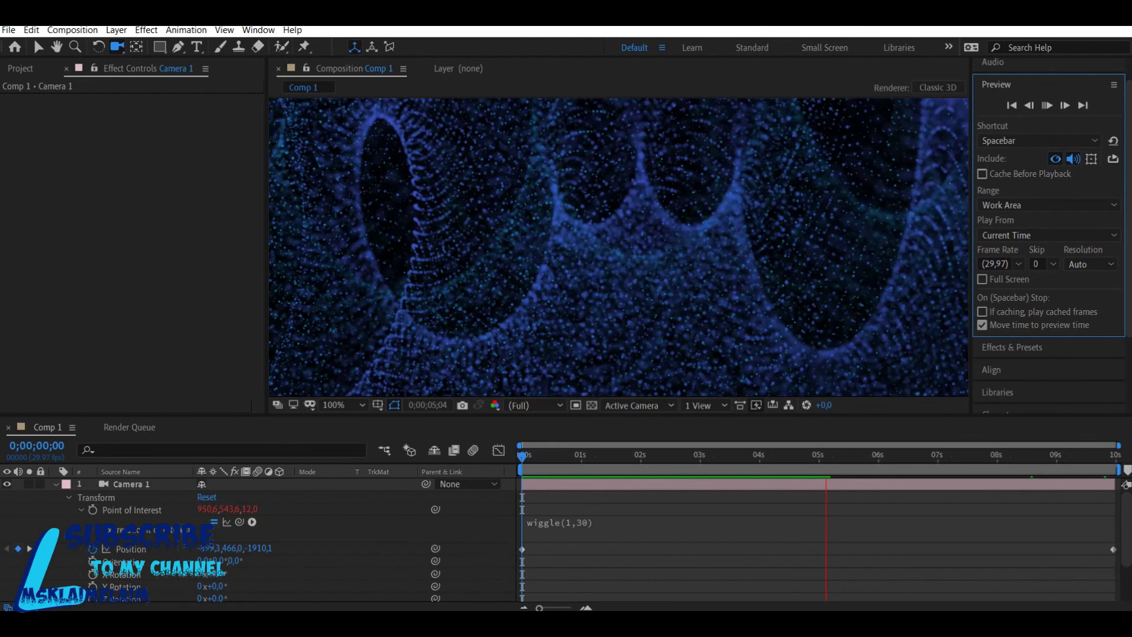
key(space)
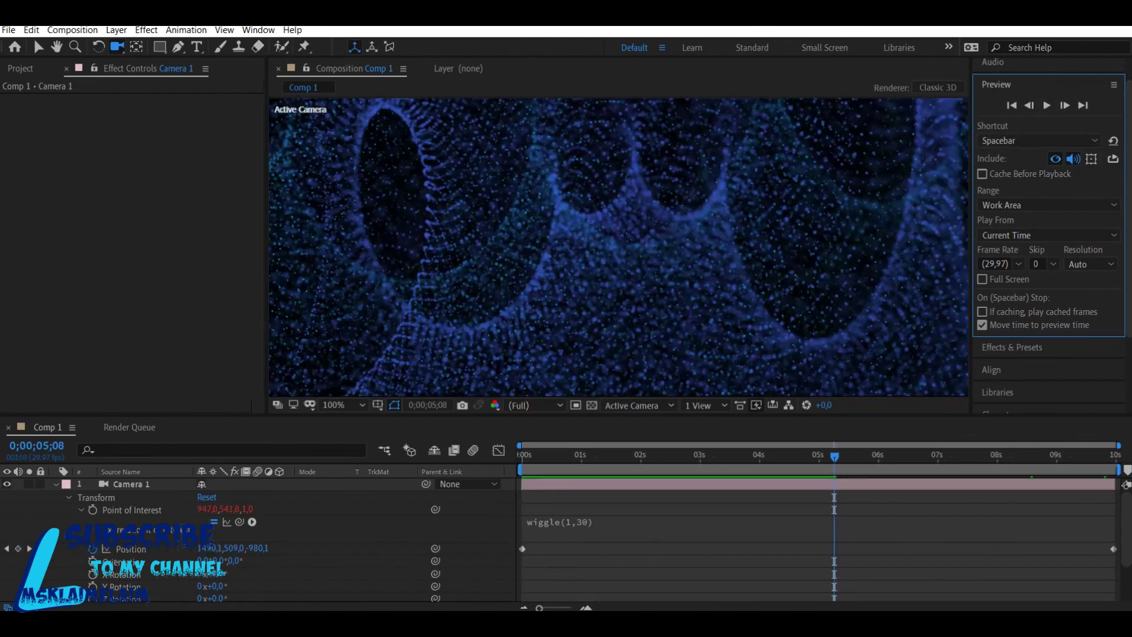
drag(834, 457, 1068, 457)
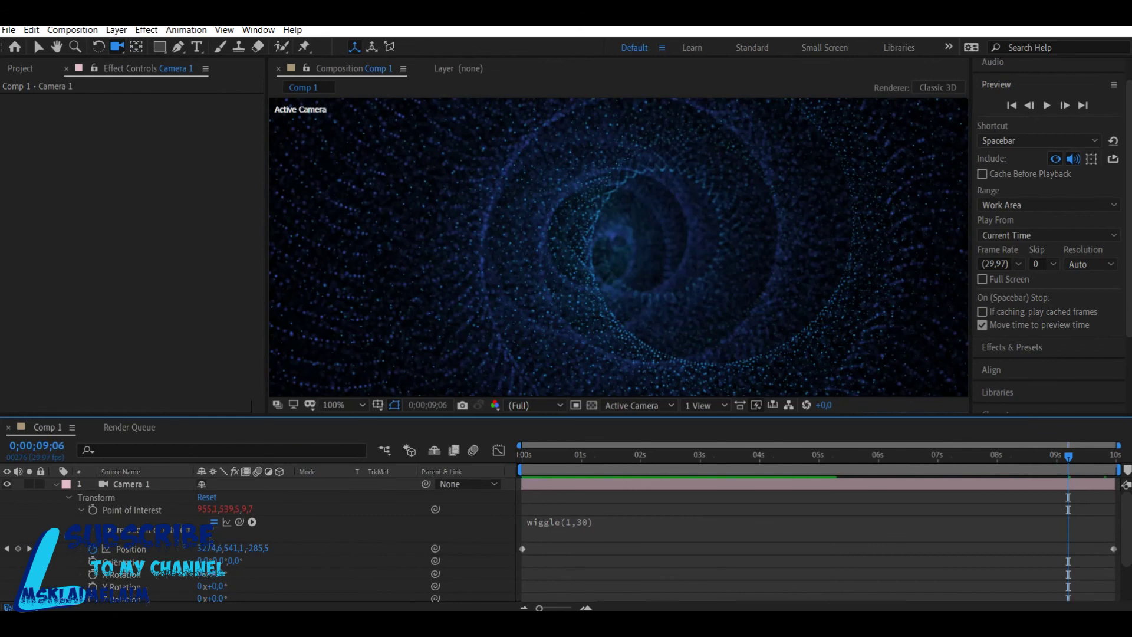
Collapse Camera 1, select the topmost Dark Red Solid 1, reframe the camera down the spiral's centre at 0;00;09;06, and return to the first frame.
click(55, 484)
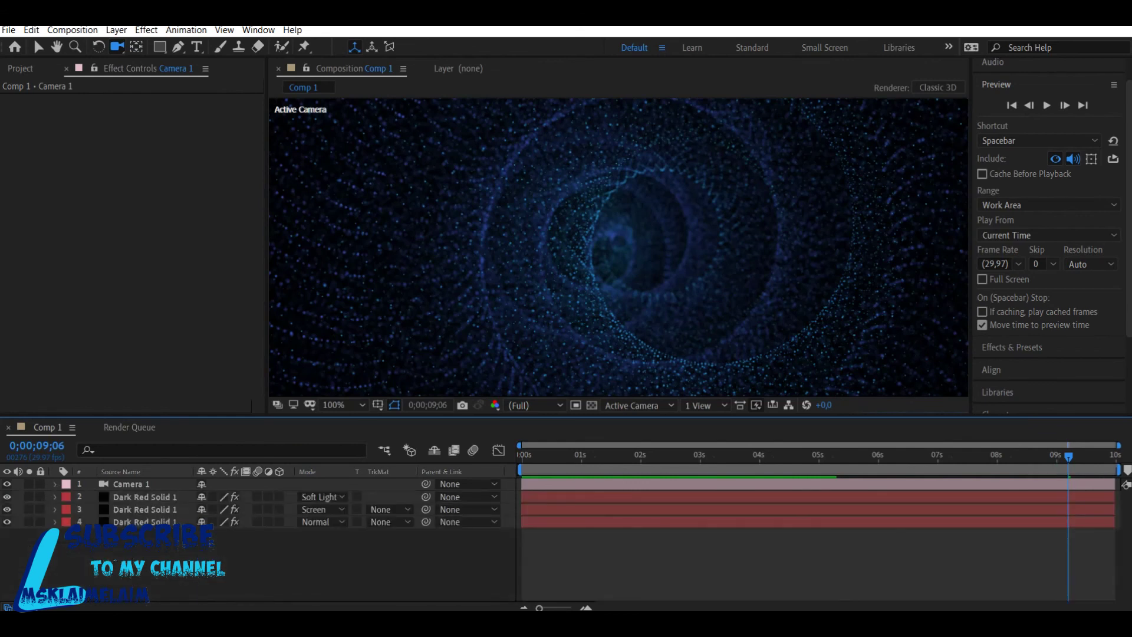
click(145, 496)
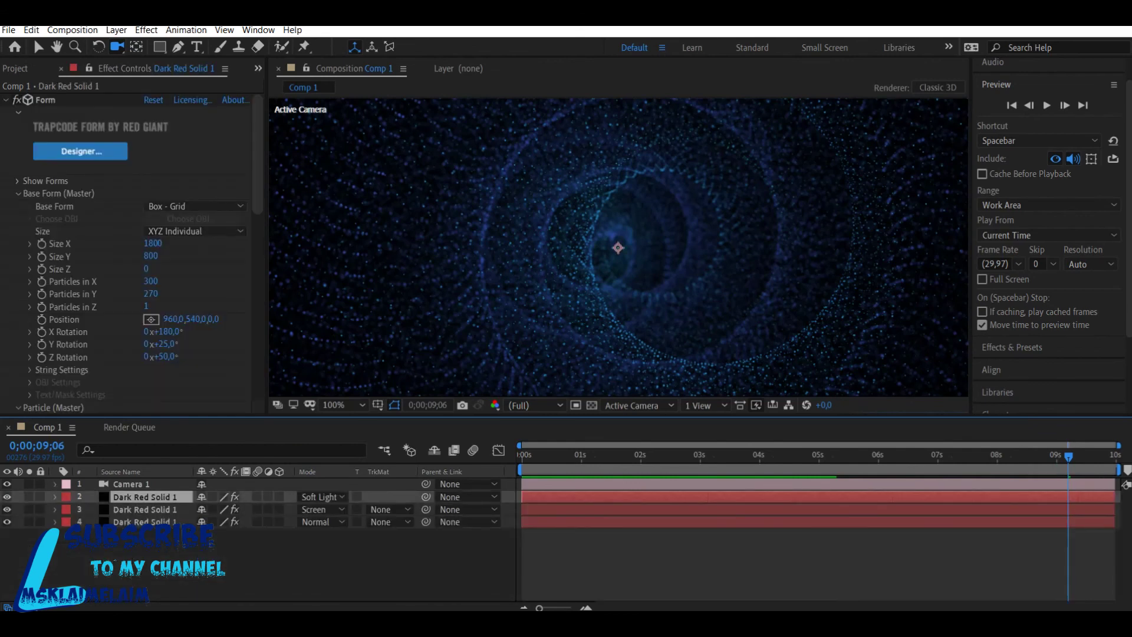
drag(646, 319, 646, 283)
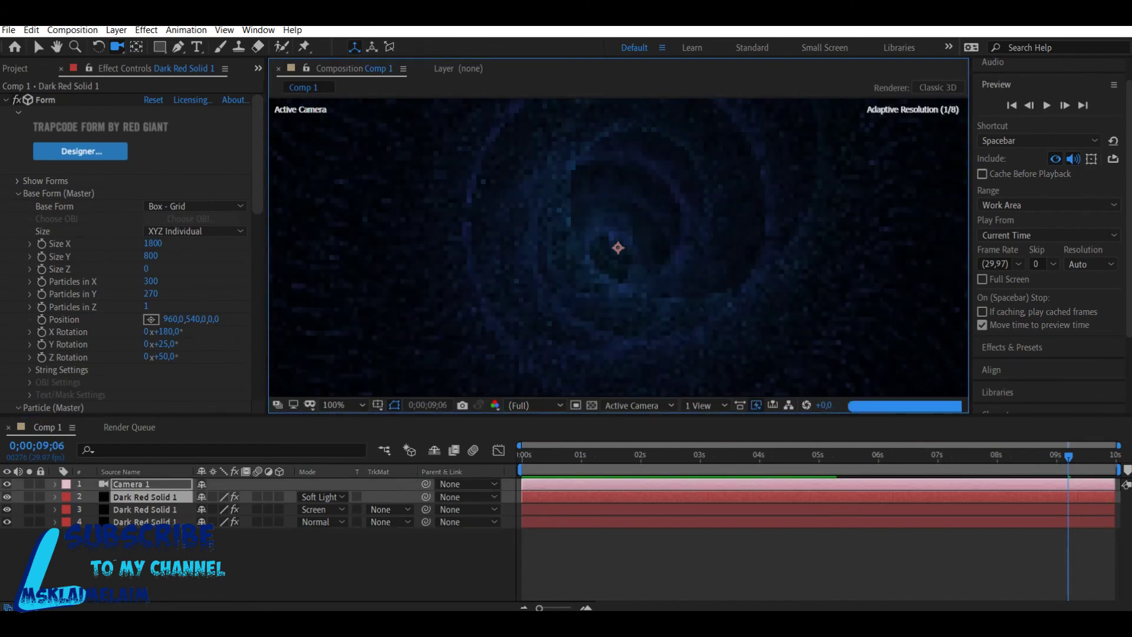
click(144, 497)
drag(647, 283, 663, 282)
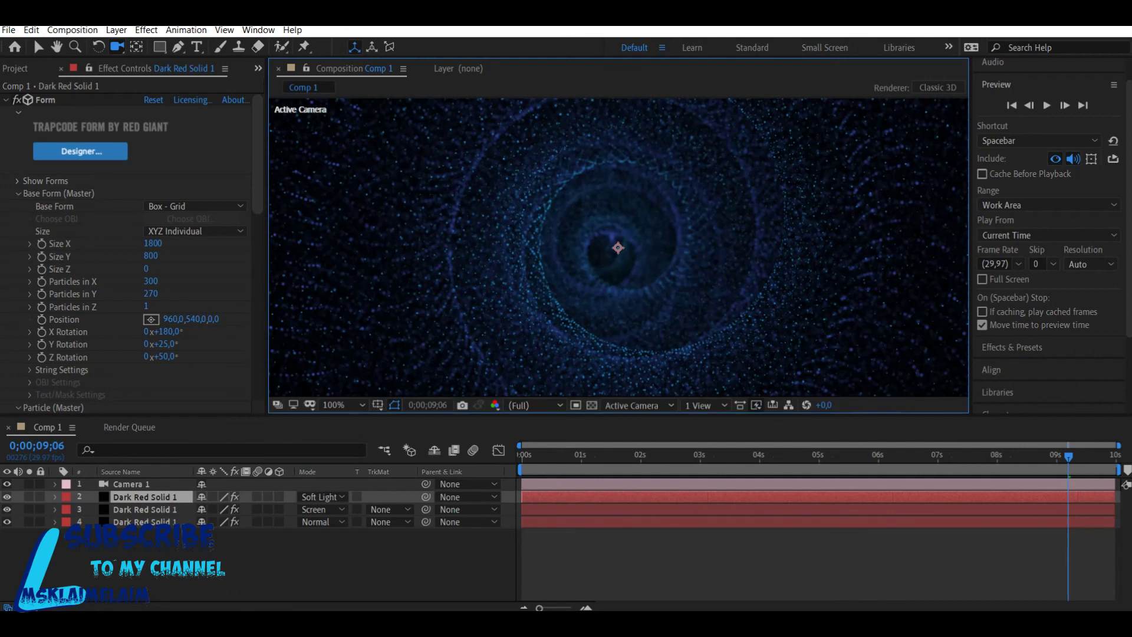
drag(1069, 456, 807, 456)
key(Home)
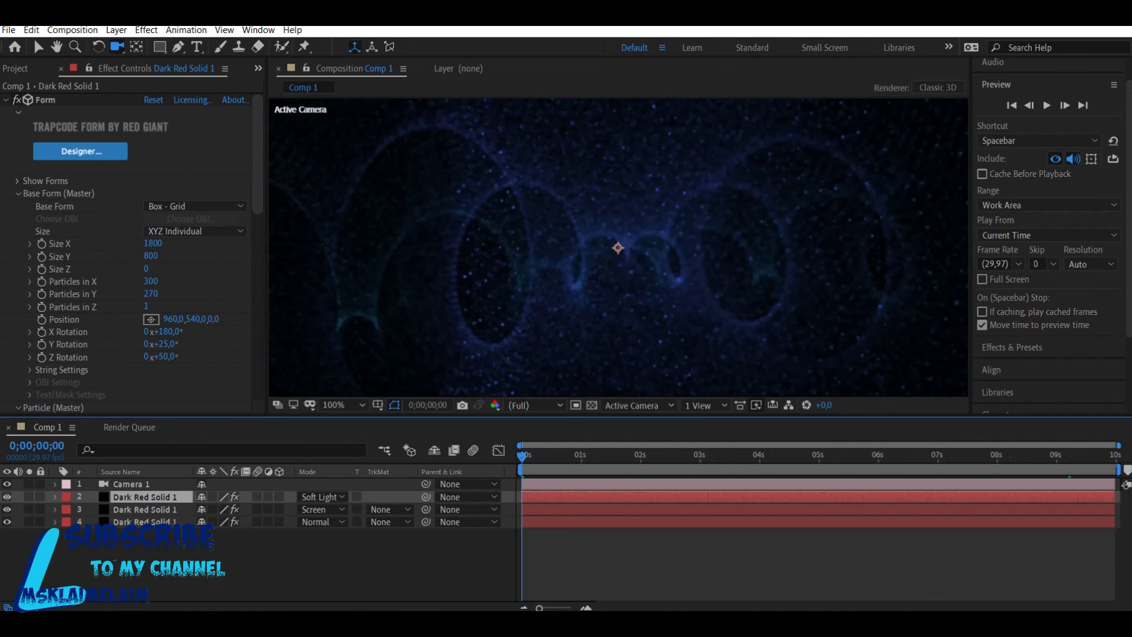
Try to export Comp 1 to the Adobe Media Encoder queue.
click(9, 30)
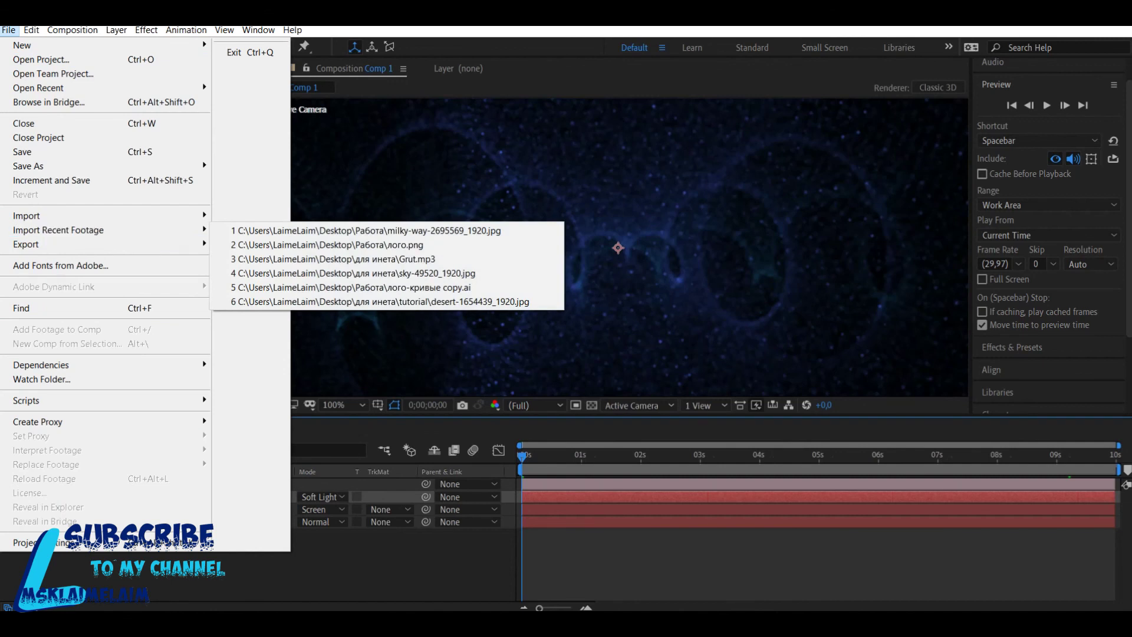
mouse_move(88, 244)
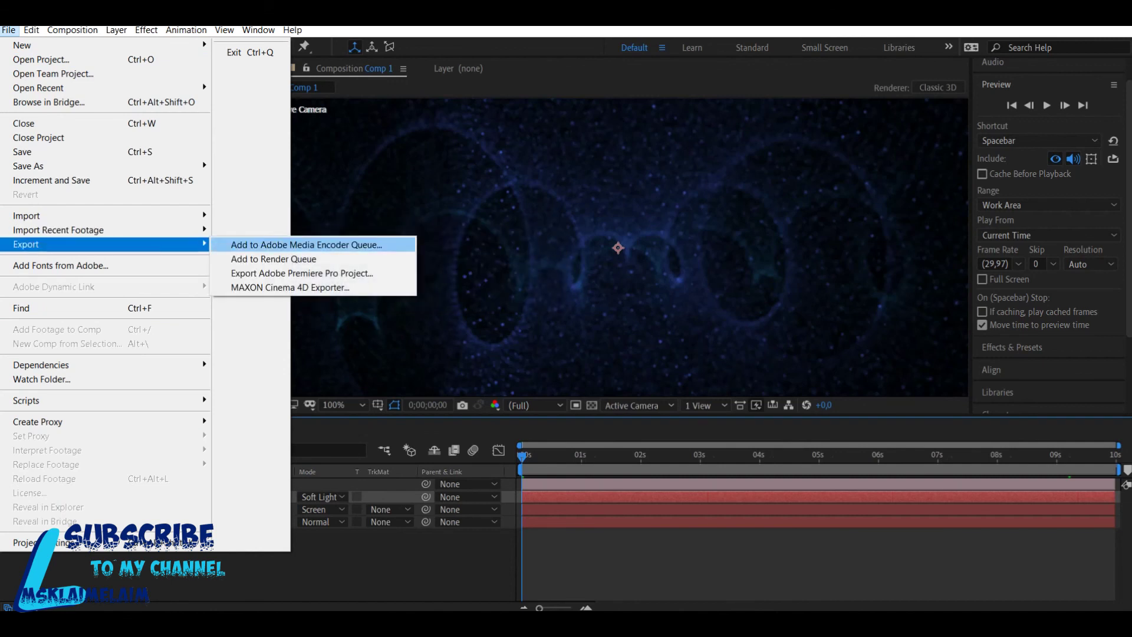
key(Return)
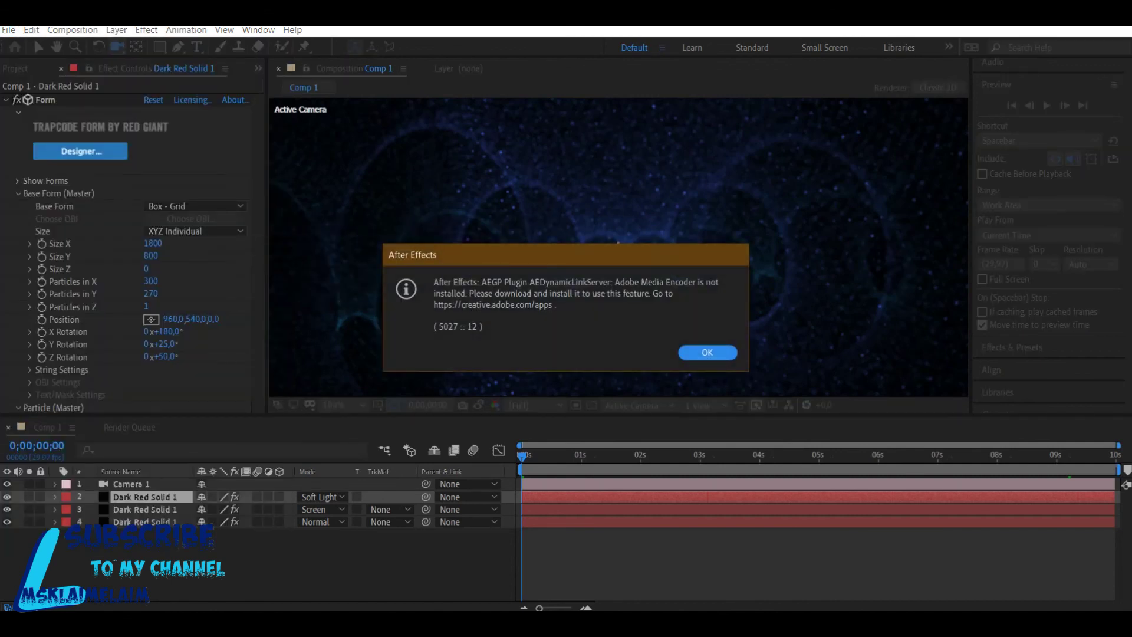
key(Return)
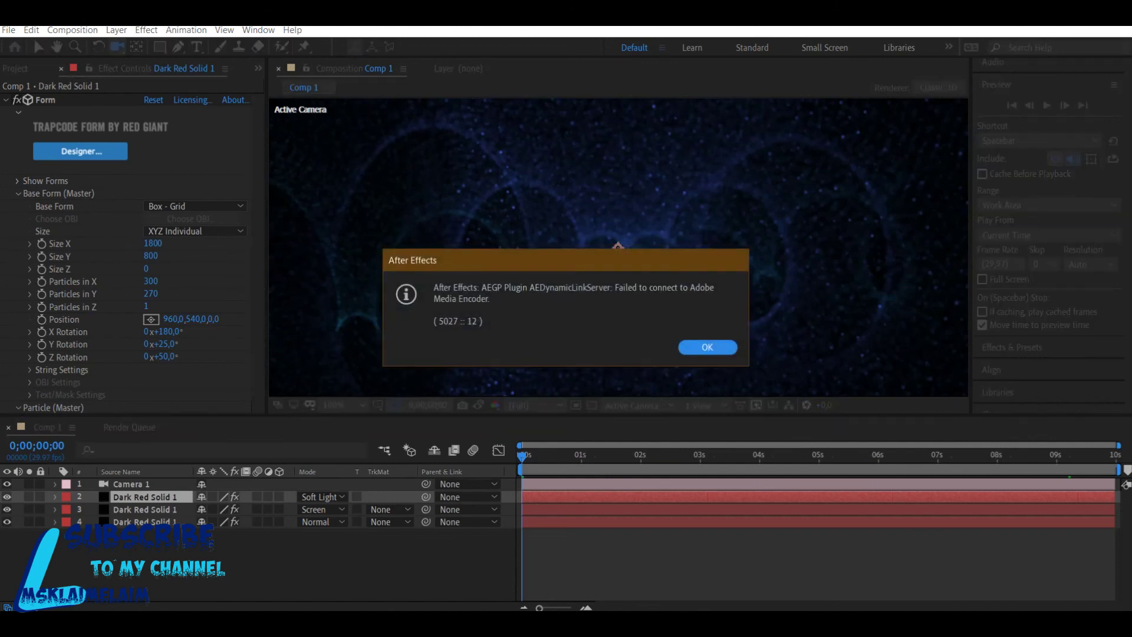
key(Return)
Add Comp 1 to the Render Queue and start rendering it to Comp 1_3.avi with Best Settings.
click(9, 31)
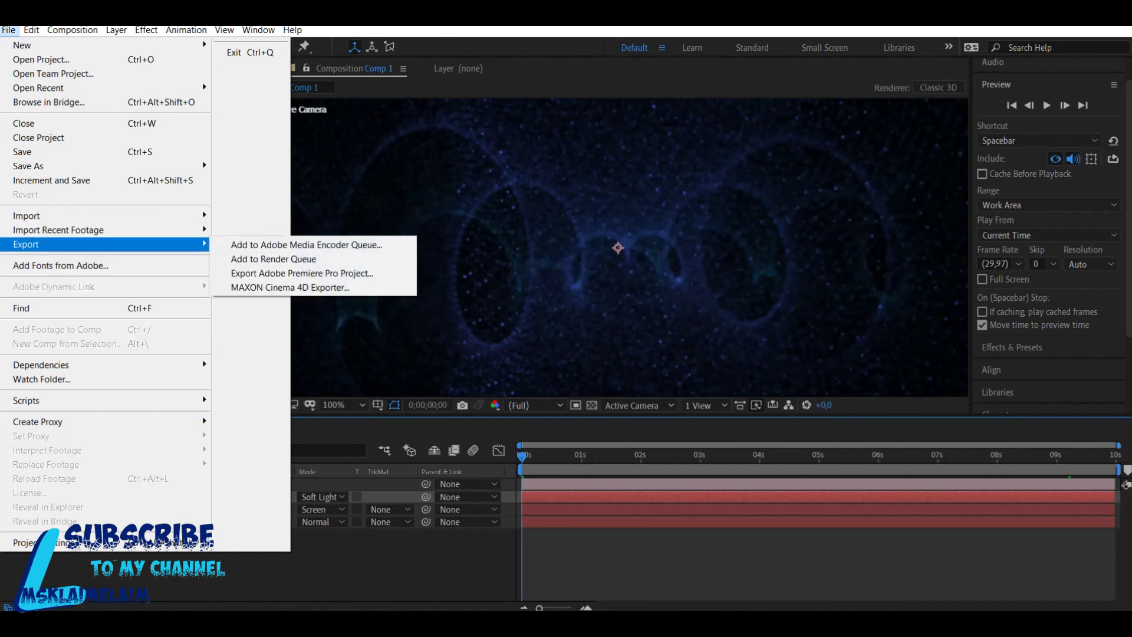
key(Return)
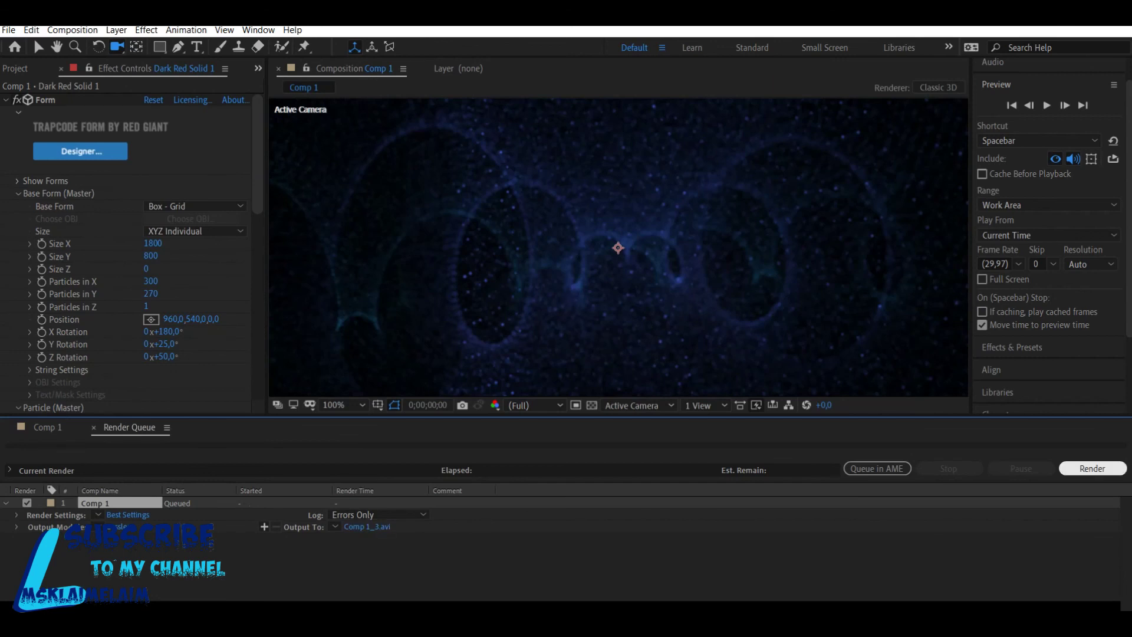
click(1092, 469)
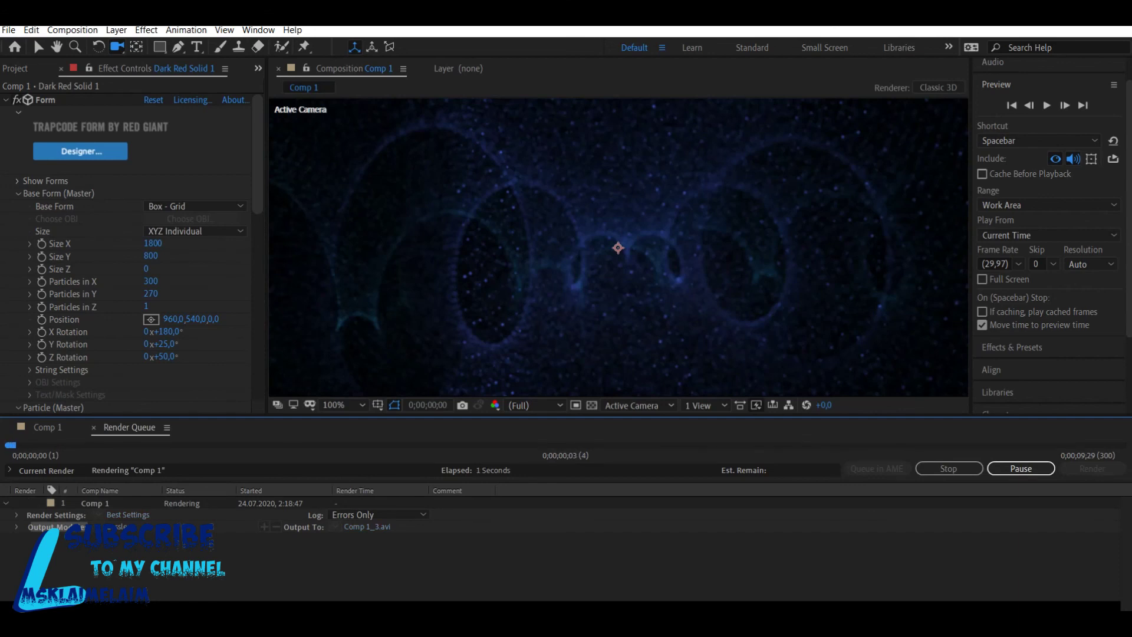